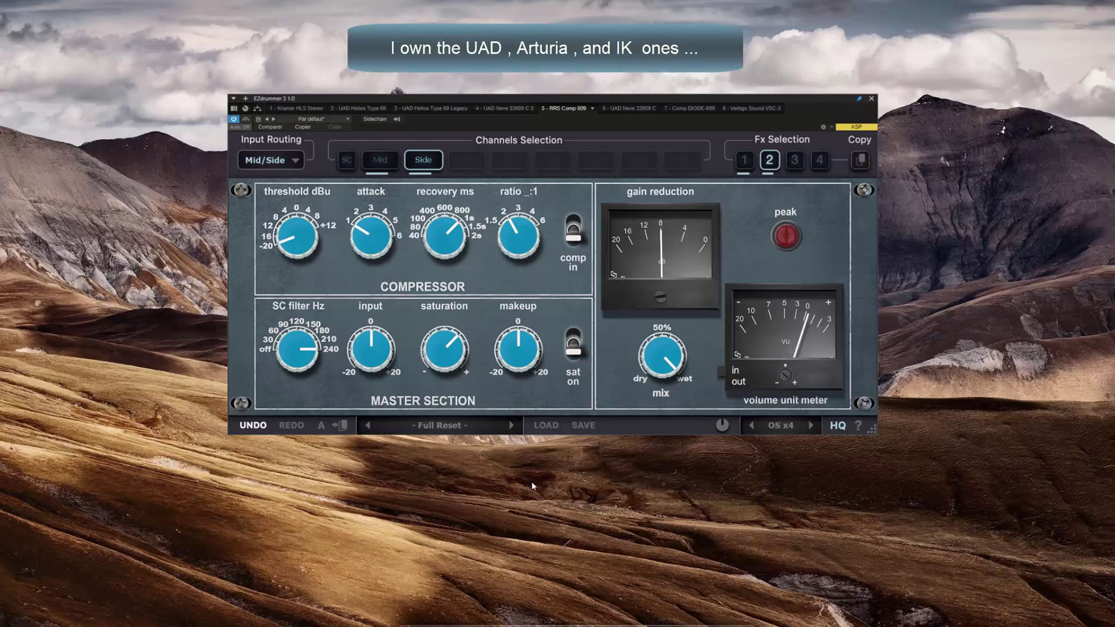
- Select effect instance 1 and examine the compressor, master section, mix, gain reduction and VU meter controls
{"action": "left_click", "coordinate": [744, 160]}
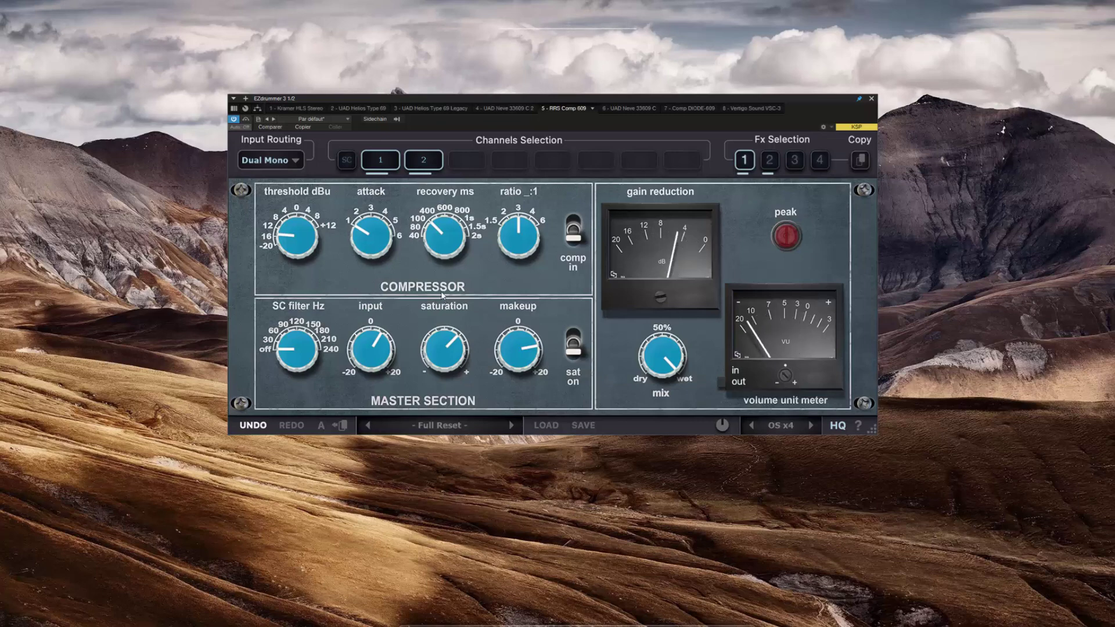
{"action": "mouse_move", "coordinate": [298, 238]}
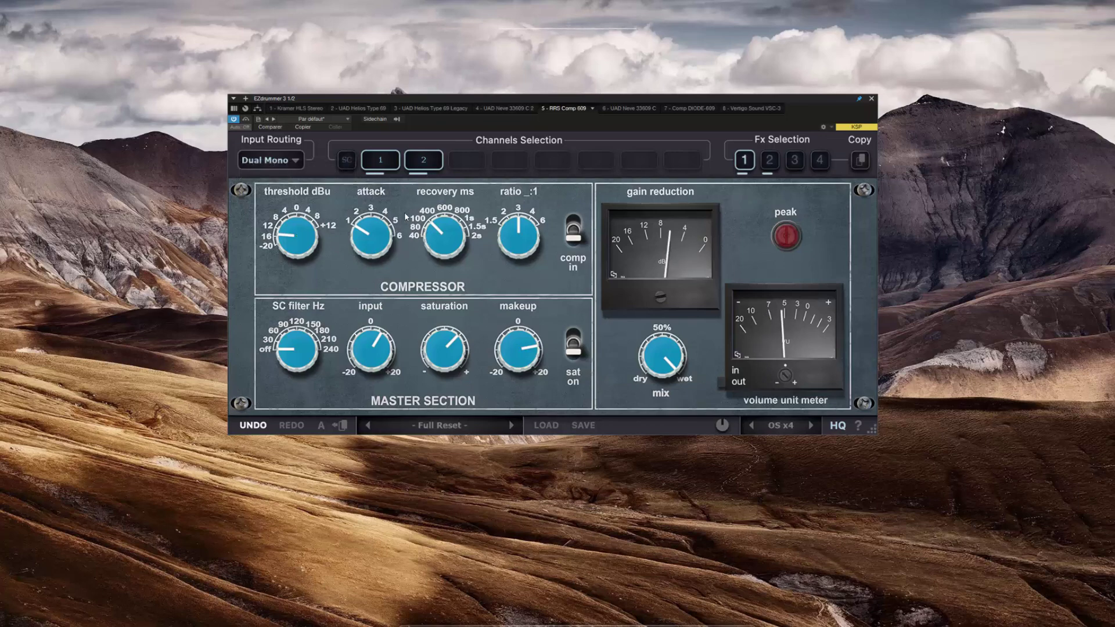
{"action": "mouse_move", "coordinate": [442, 287]}
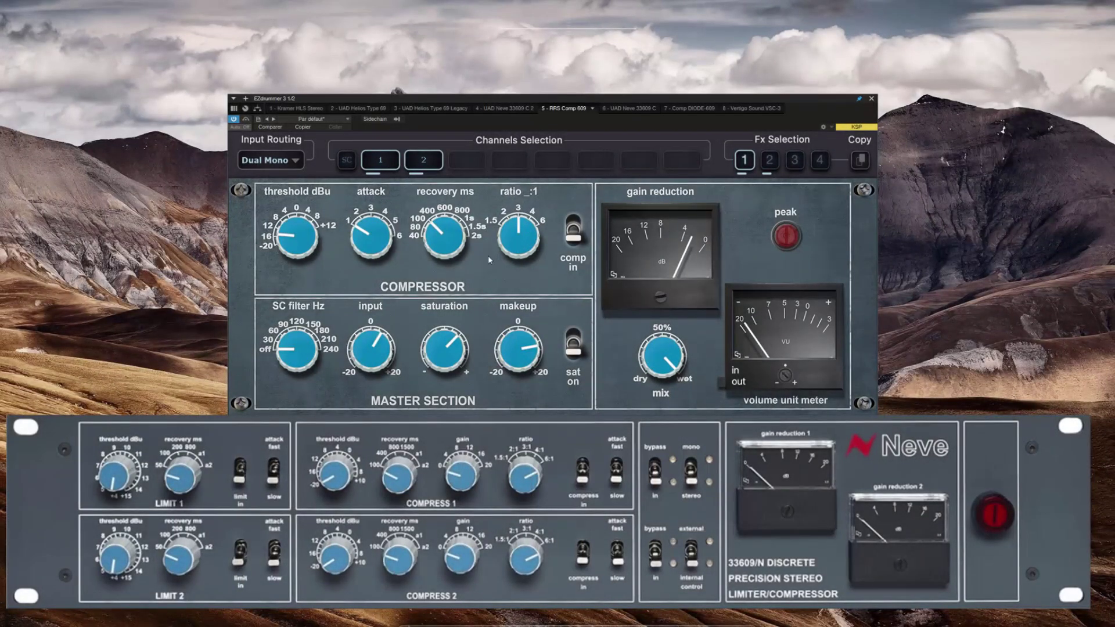
{"action": "mouse_move", "coordinate": [436, 236]}
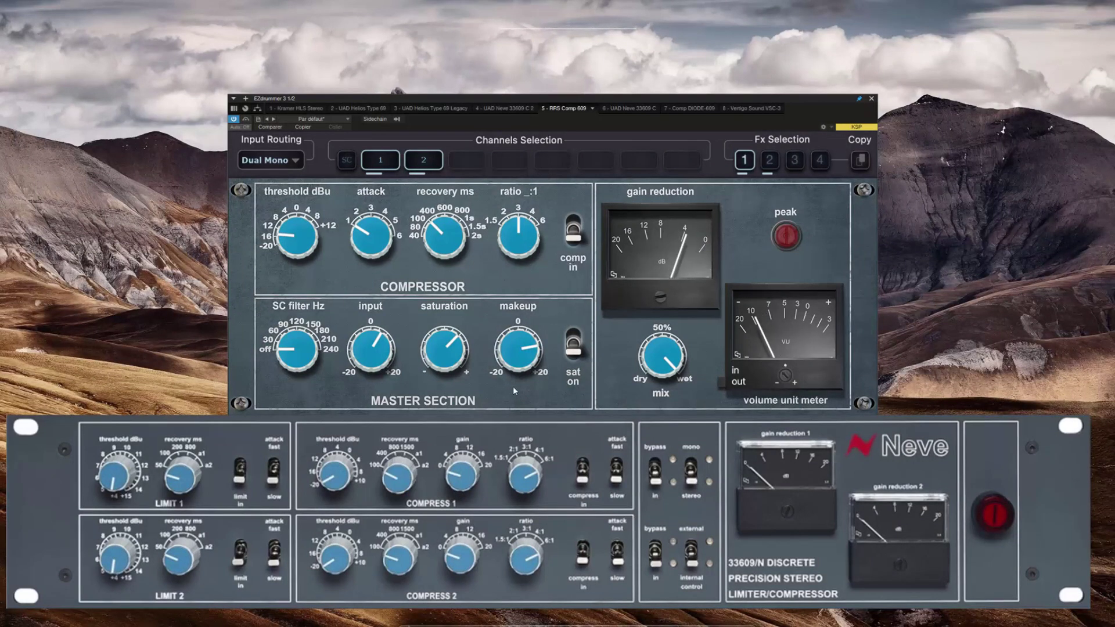
{"action": "mouse_move", "coordinate": [671, 342]}
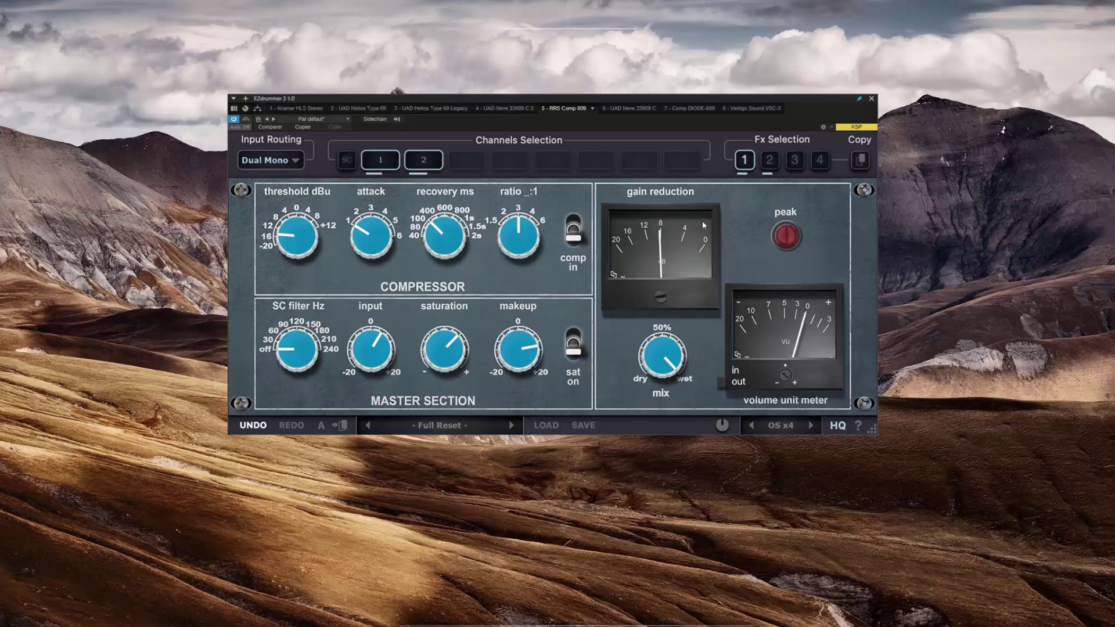
{"action": "mouse_move", "coordinate": [786, 376]}
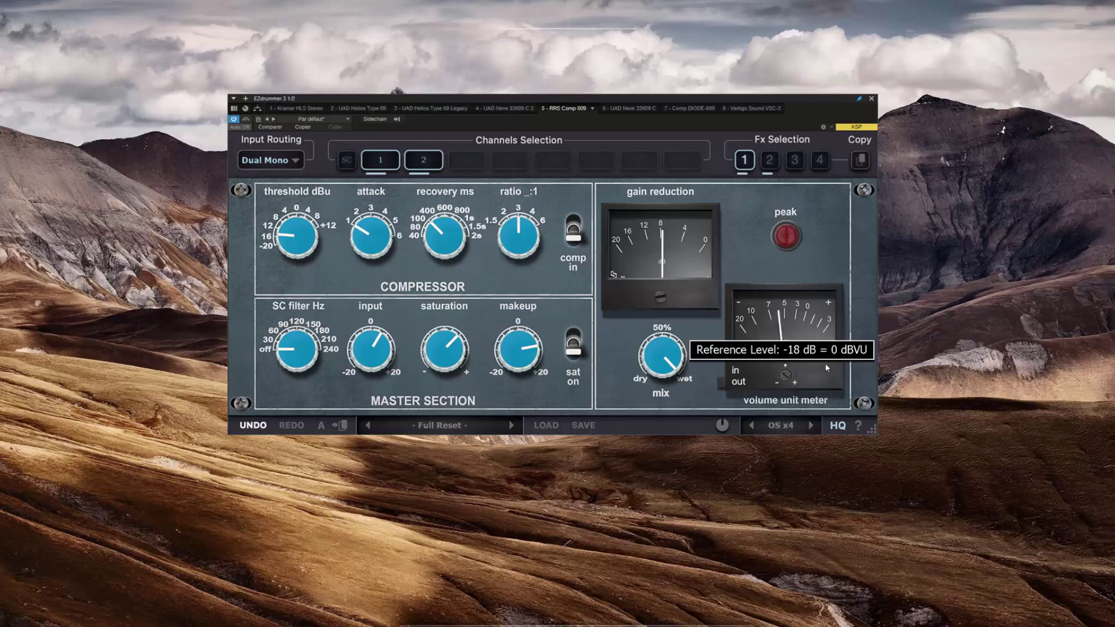
{"action": "left_click", "coordinate": [724, 381]}
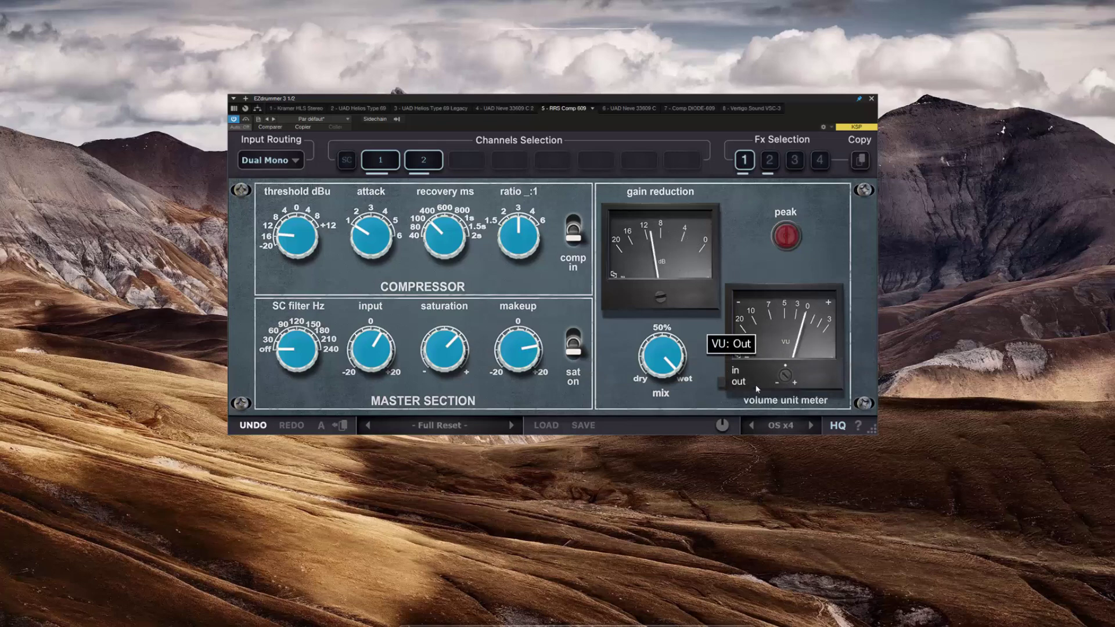
{"action": "mouse_move", "coordinate": [786, 376]}
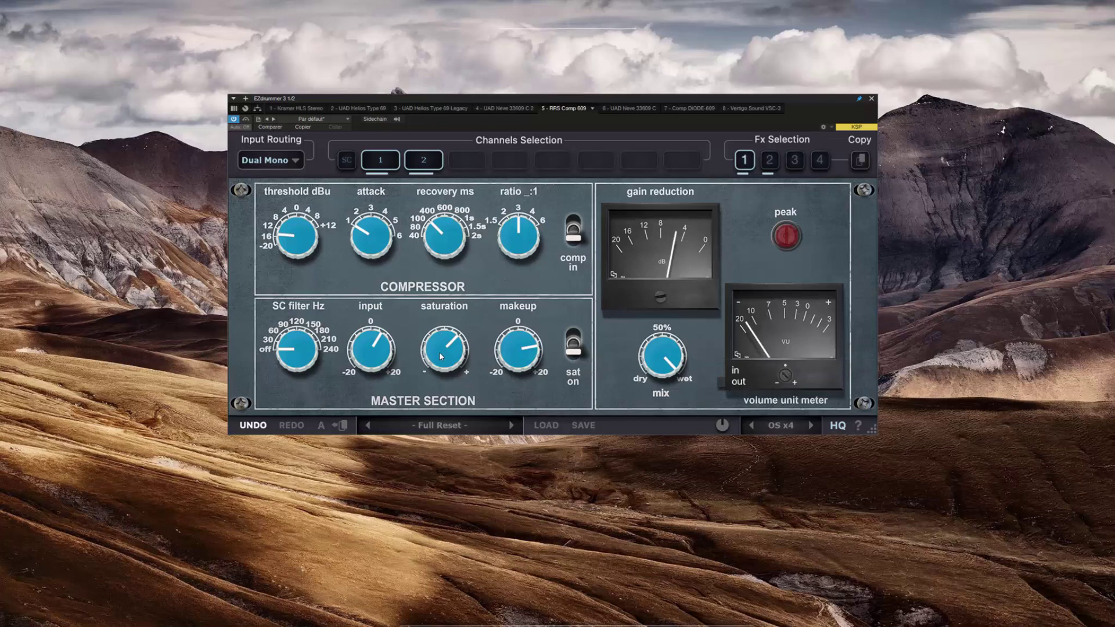
- Compare the sound with the saturation switched off and on again, checking the preamp drive value
{"action": "mouse_move", "coordinate": [439, 352]}
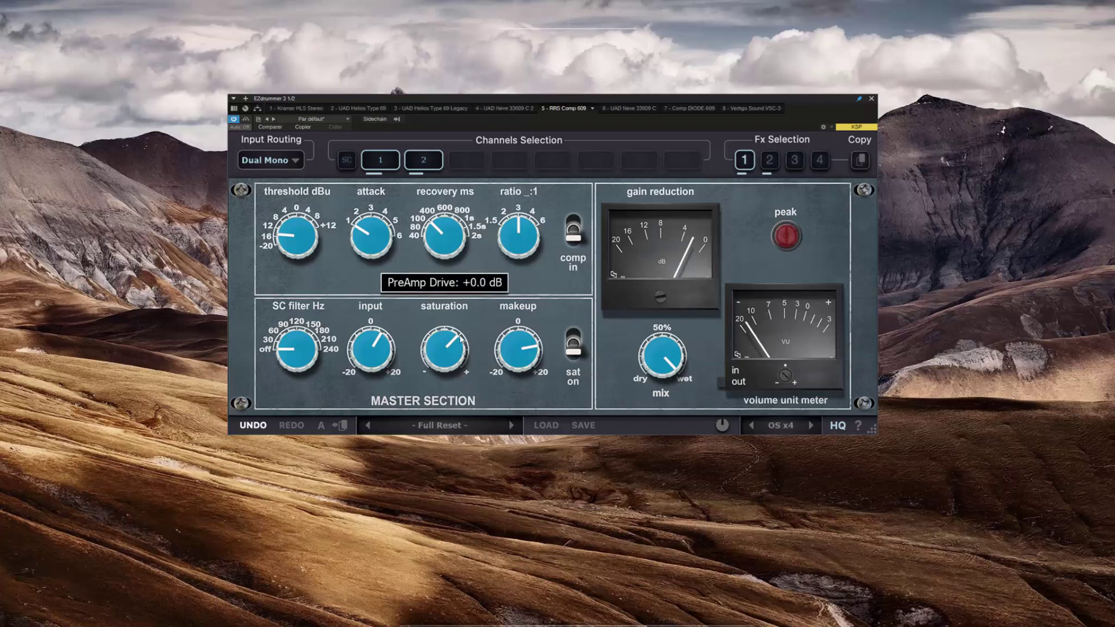
{"action": "left_click", "coordinate": [575, 346]}
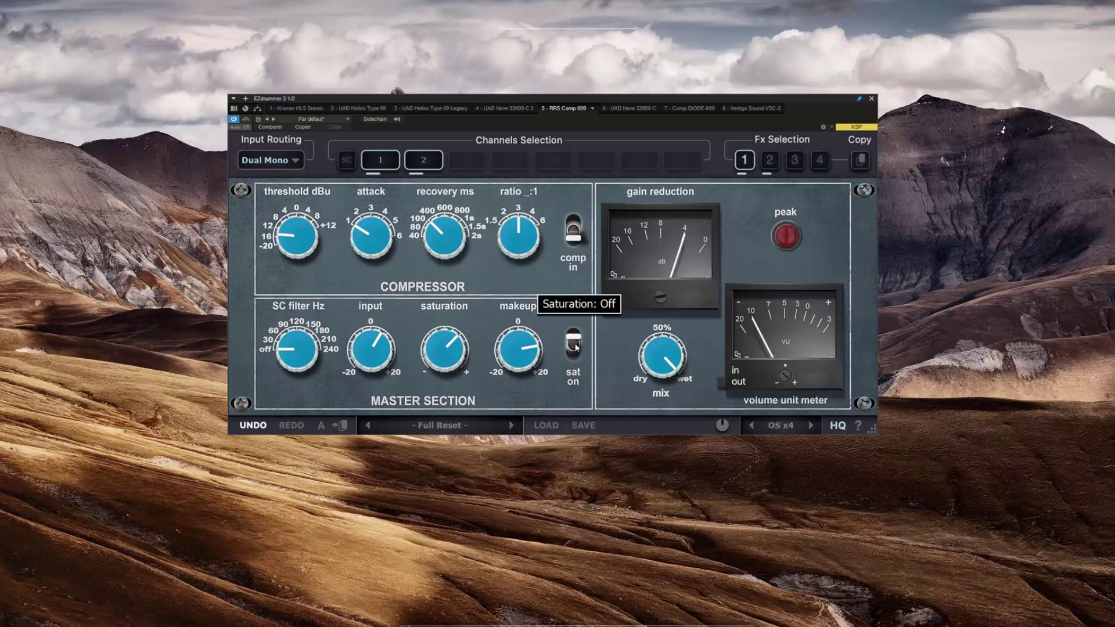
{"action": "left_click", "coordinate": [575, 346]}
{"action": "mouse_move", "coordinate": [461, 346]}
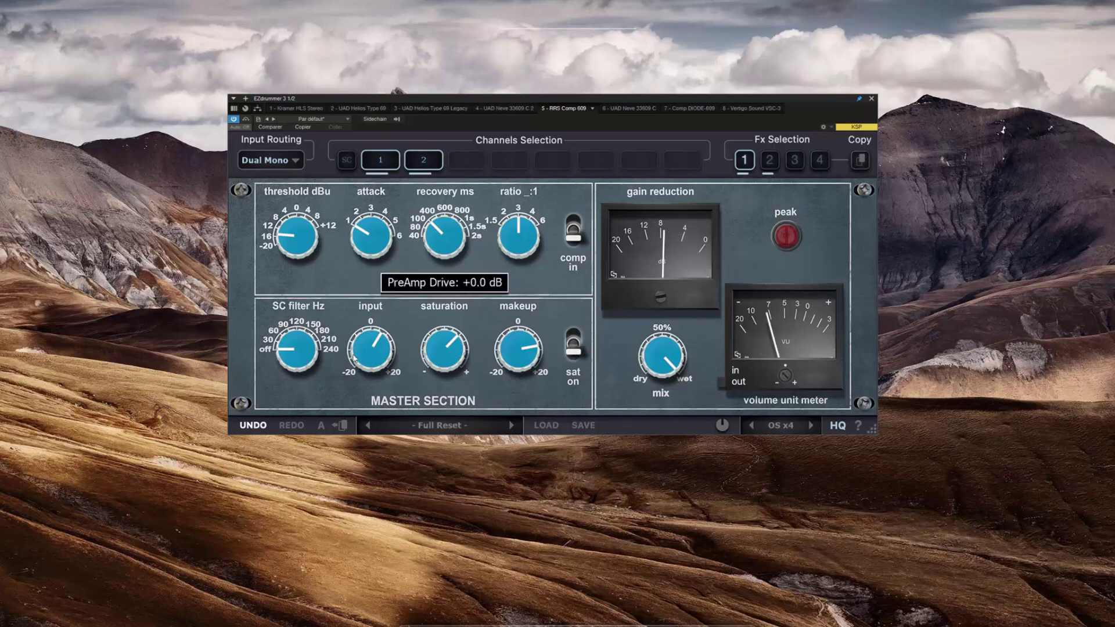
- Look through the factory presets, including those for drums, without loading one
{"action": "mouse_move", "coordinate": [280, 329]}
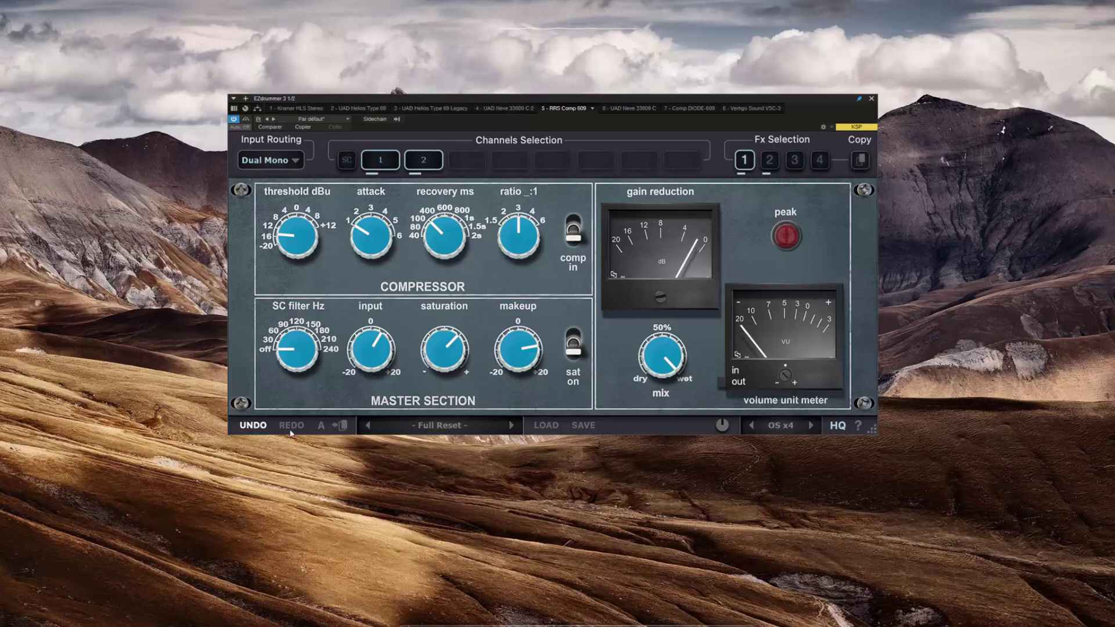
{"action": "left_click", "coordinate": [442, 427]}
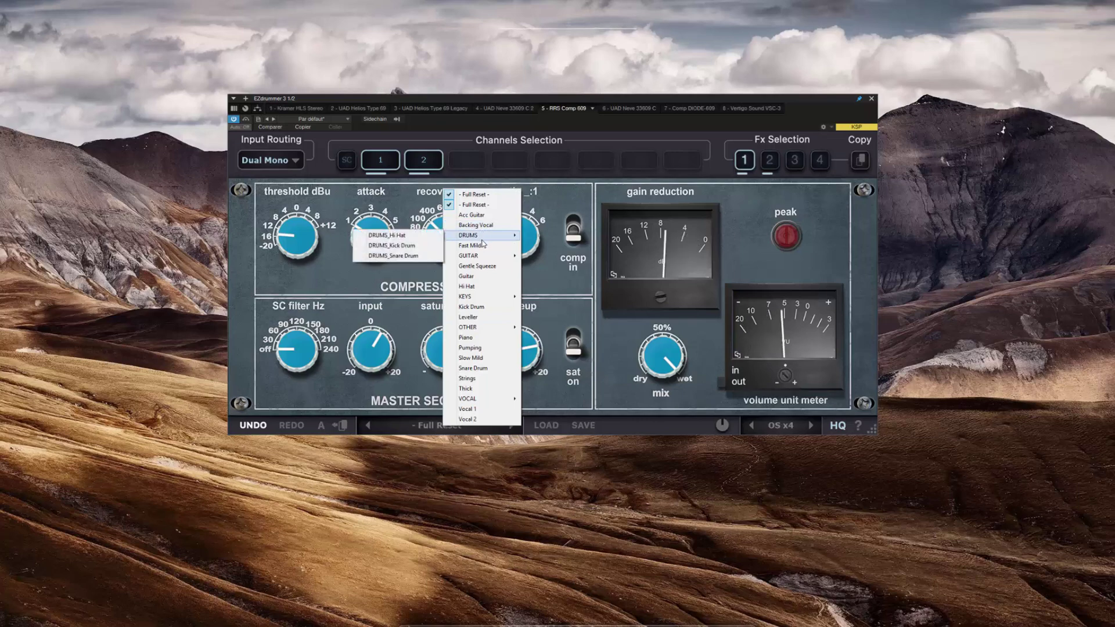
{"action": "left_click", "coordinate": [655, 431]}
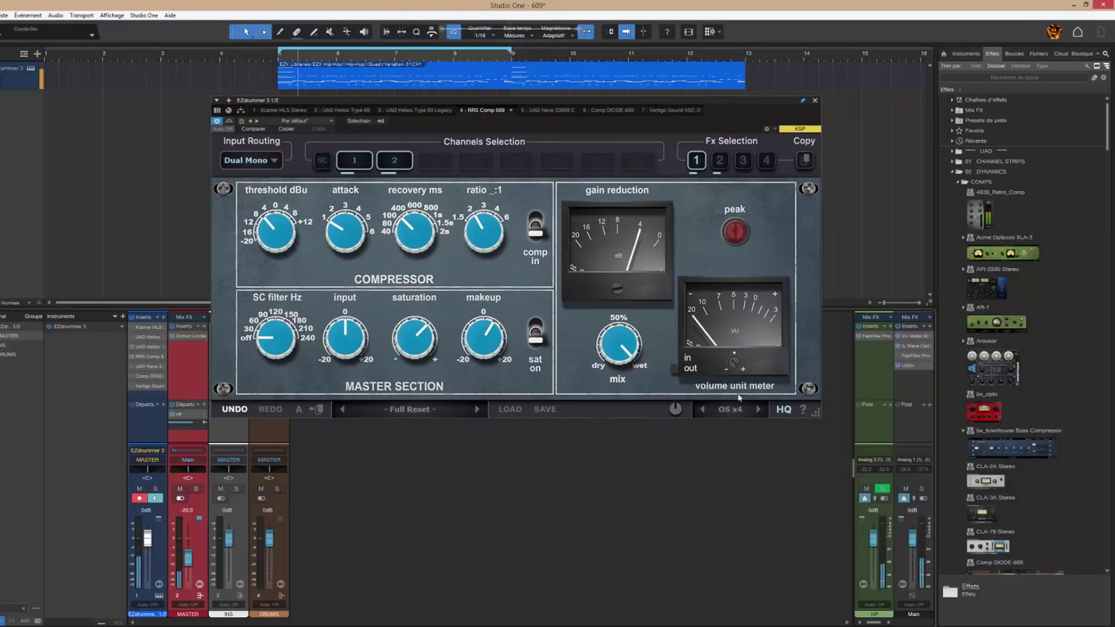
- Open the LM2n loudness meter on the Main channel and arrange it beside the compressor with the main Studio One window hidden
{"action": "left_click_drag", "start_coordinate": [499, 101], "coordinate": [497, 88]}
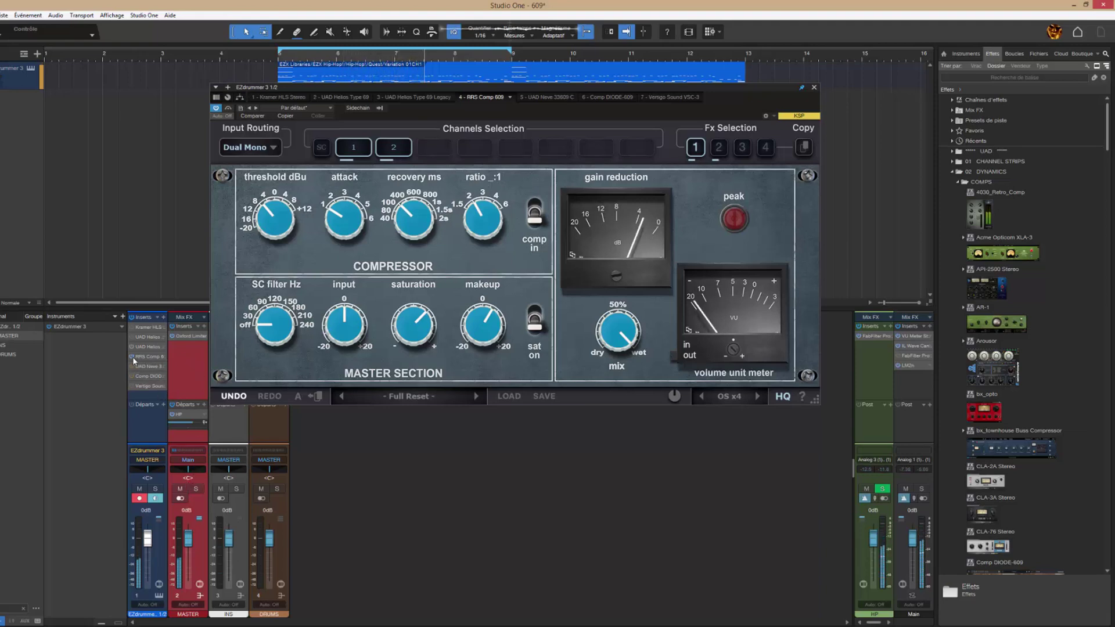
{"action": "left_click", "coordinate": [908, 365]}
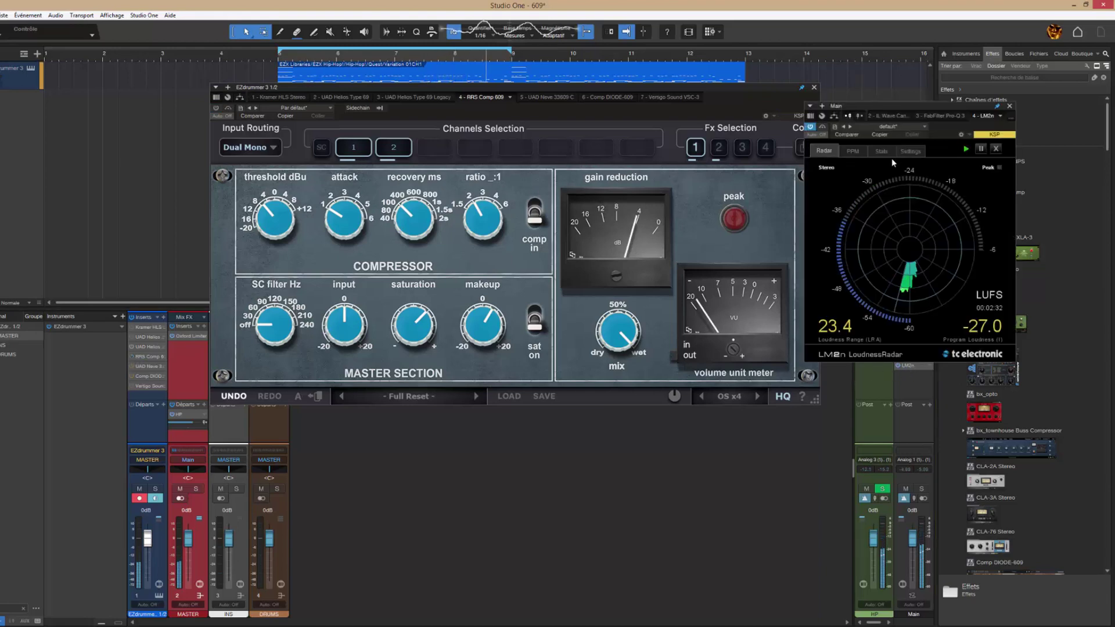
{"action": "left_click_drag", "start_coordinate": [692, 88], "coordinate": [683, 86]}
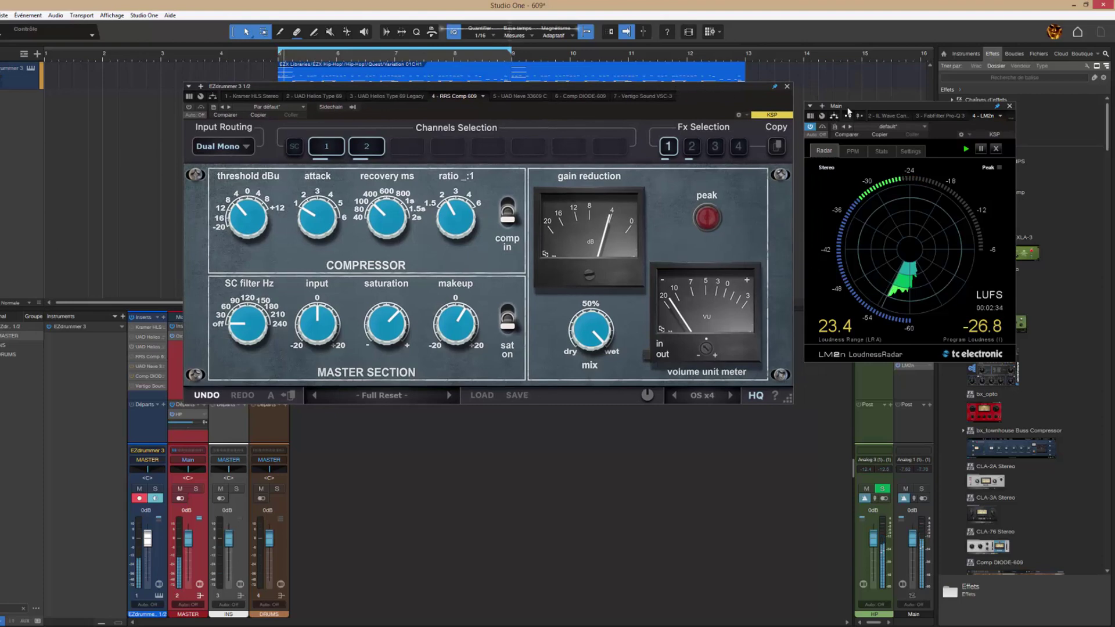
{"action": "left_click", "coordinate": [1074, 5]}
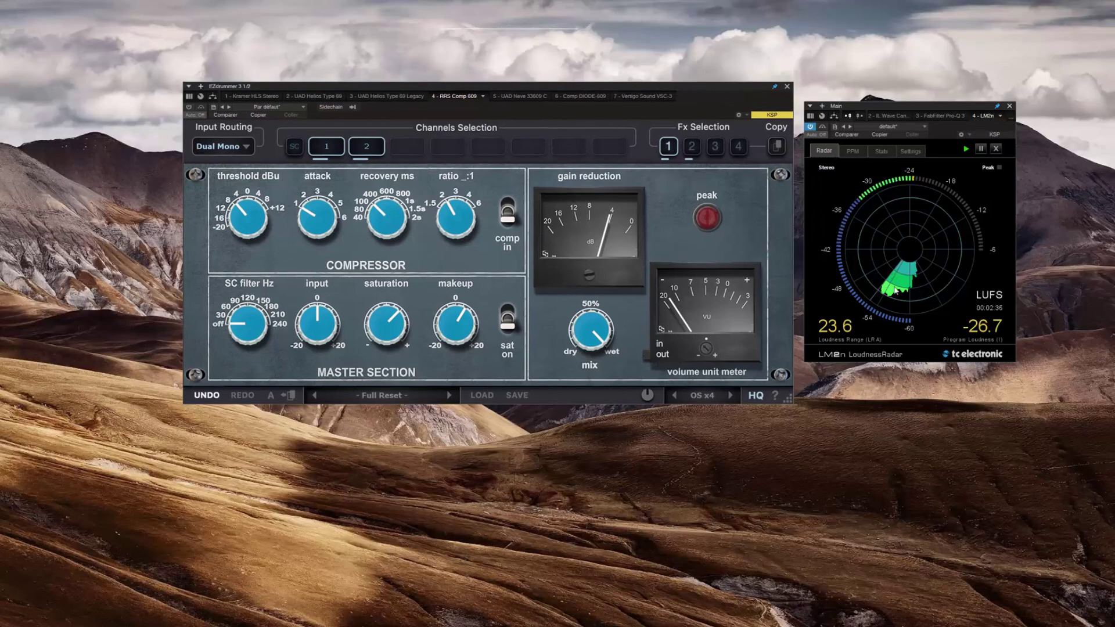
{"action": "left_click_drag", "start_coordinate": [941, 107], "coordinate": [954, 89]}
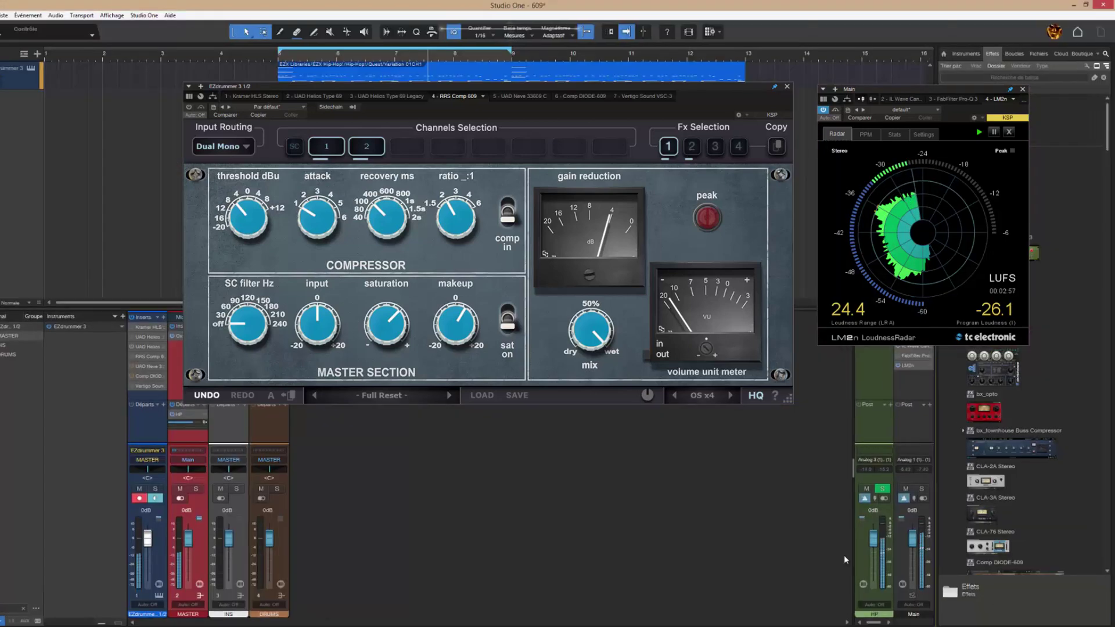
- Close the existing RRS Comp 609 window and move the loudness meter clear of the effects browser
{"action": "left_click", "coordinate": [788, 88]}
{"action": "left_click", "coordinate": [788, 86]}
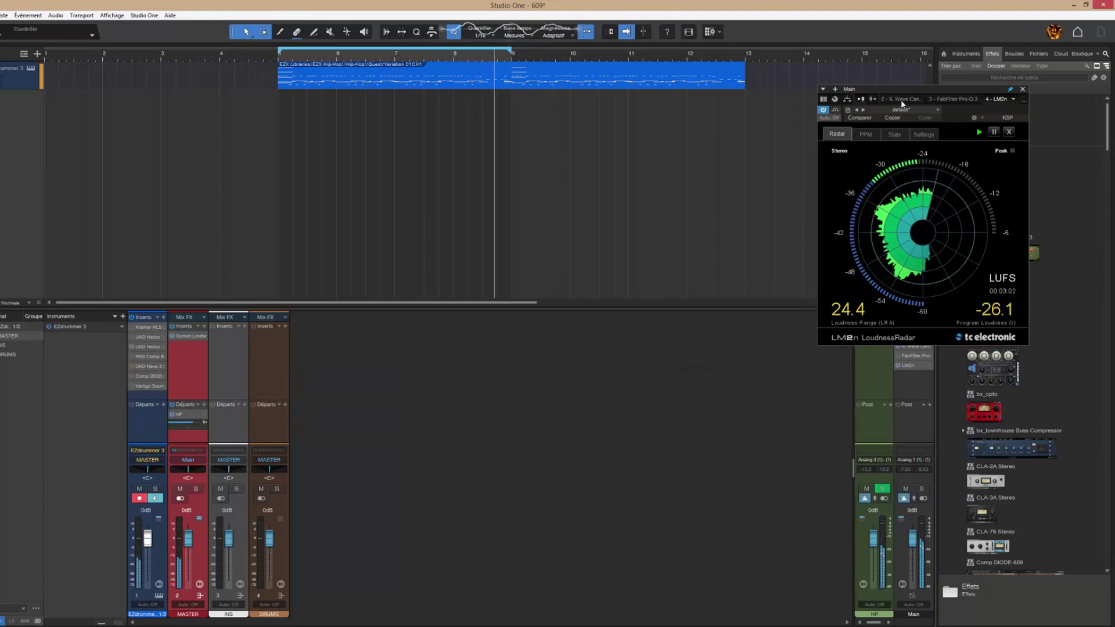
{"action": "left_click_drag", "start_coordinate": [933, 89], "coordinate": [837, 64]}
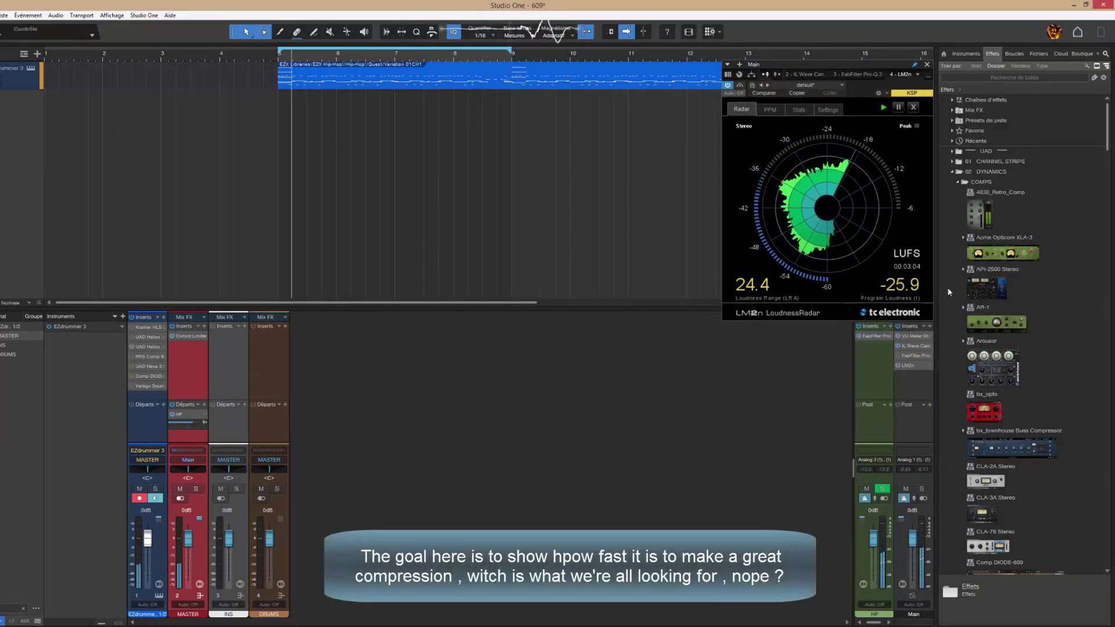
- Find RRS Comp 609 by searching the effects for 609 and insert it after the Kramer HLS on the EZdrummer channel
{"action": "left_click", "coordinate": [988, 171]}
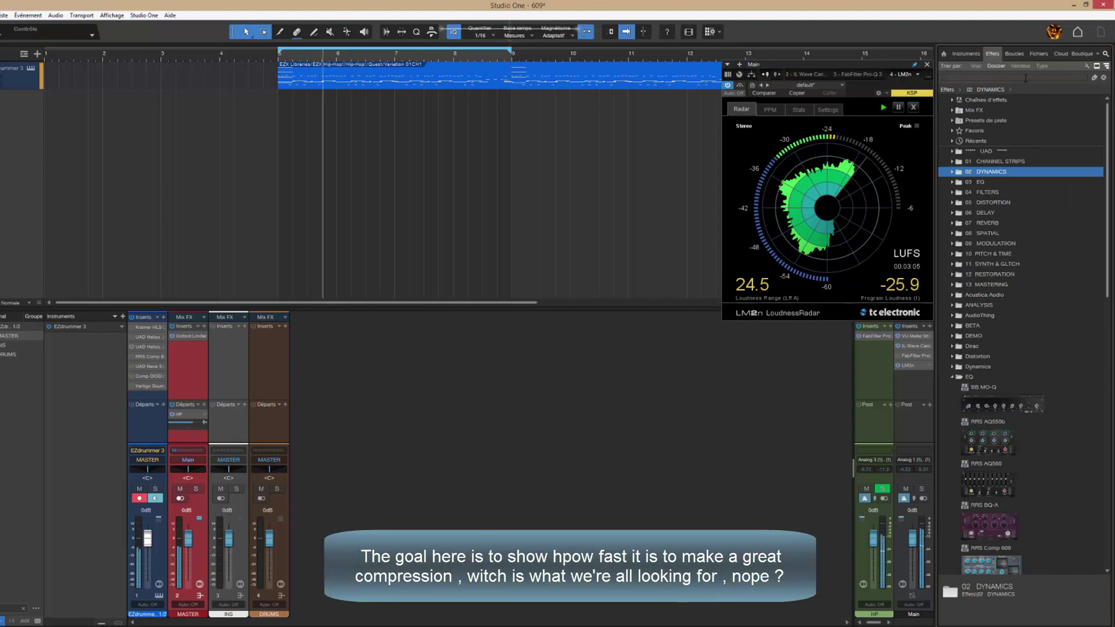
{"action": "left_click", "coordinate": [1026, 77]}
{"action": "type", "text": "c"}
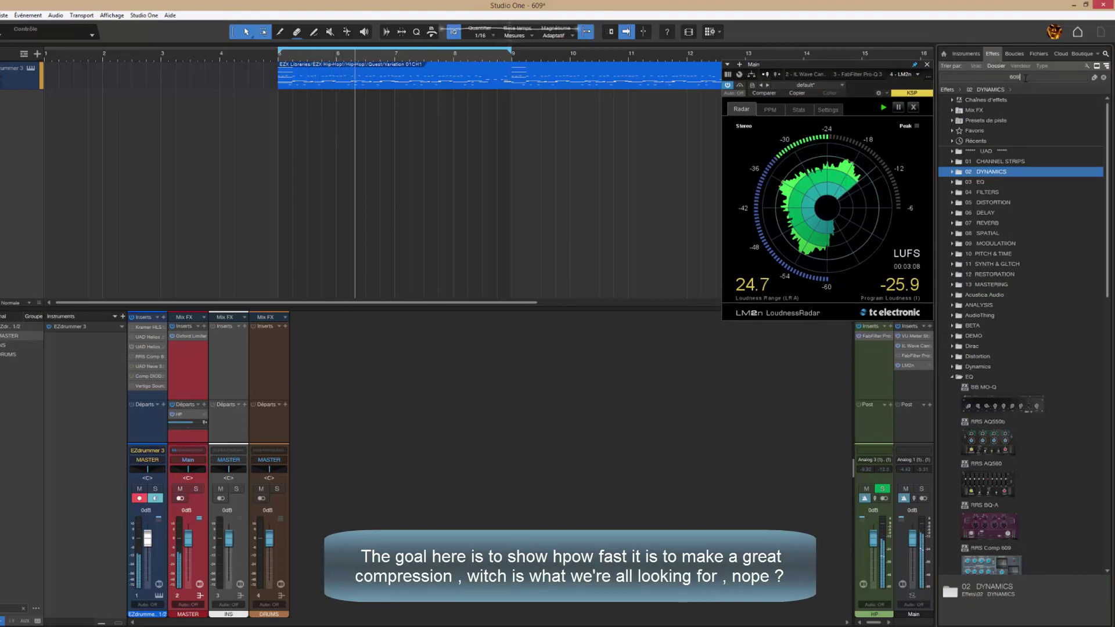
{"action": "type", "text": "09"}
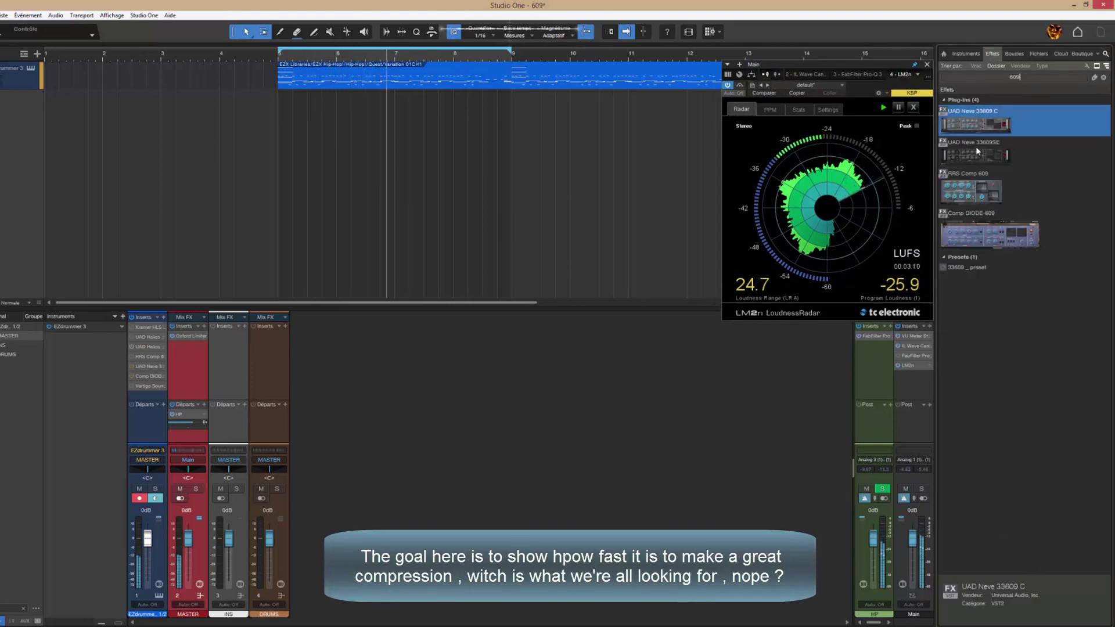
{"action": "left_click_drag", "start_coordinate": [963, 196], "coordinate": [150, 334]}
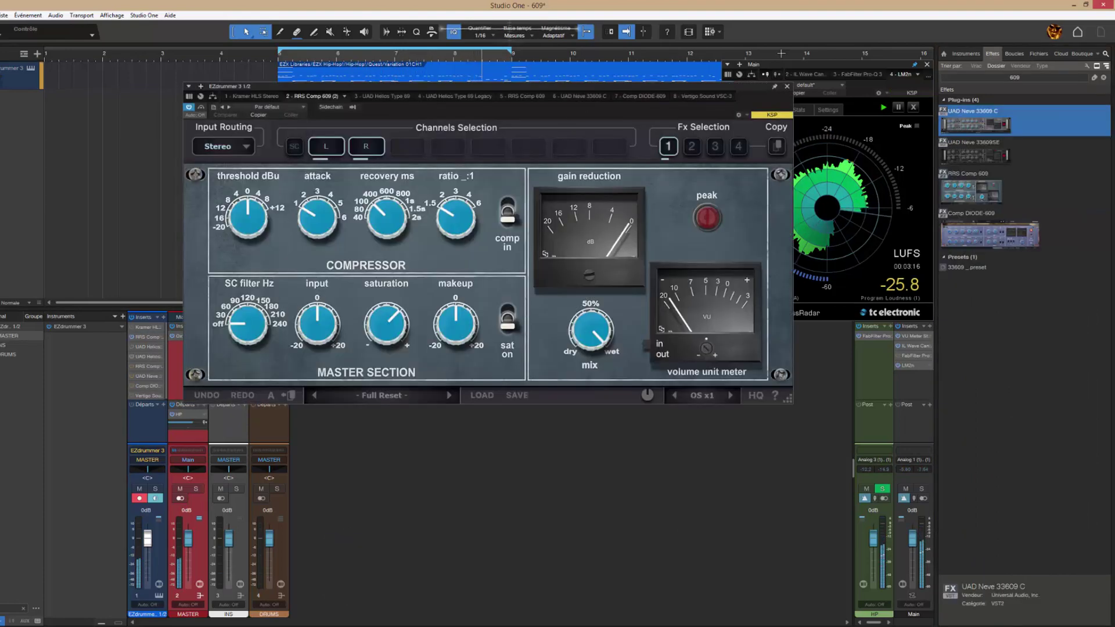
- Arrange the loudness meter beside the new compressor with the main window hidden and set the compressor's oversampling to x4
{"action": "left_click", "coordinate": [1088, 5]}
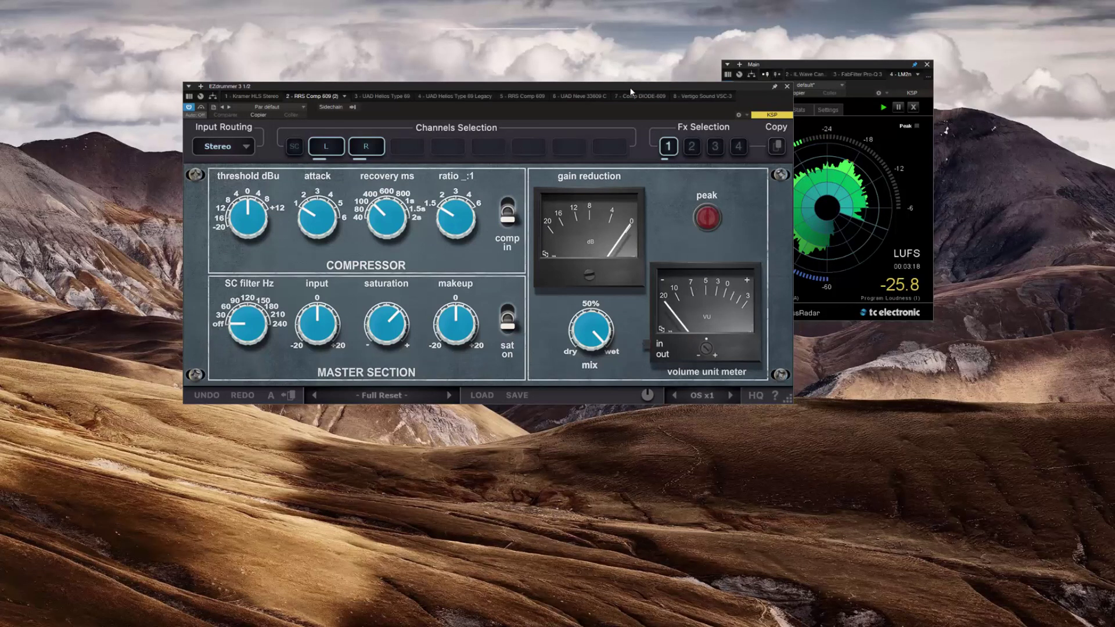
{"action": "left_click_drag", "start_coordinate": [855, 64], "coordinate": [924, 104]}
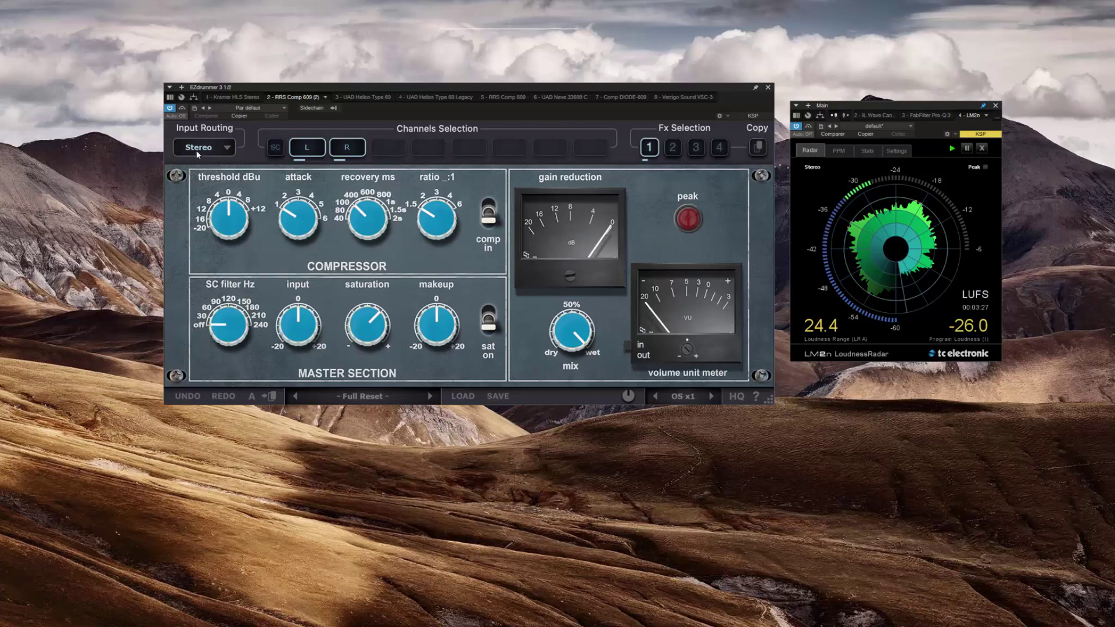
{"action": "left_click", "coordinate": [679, 396]}
{"action": "left_click", "coordinate": [701, 423]}
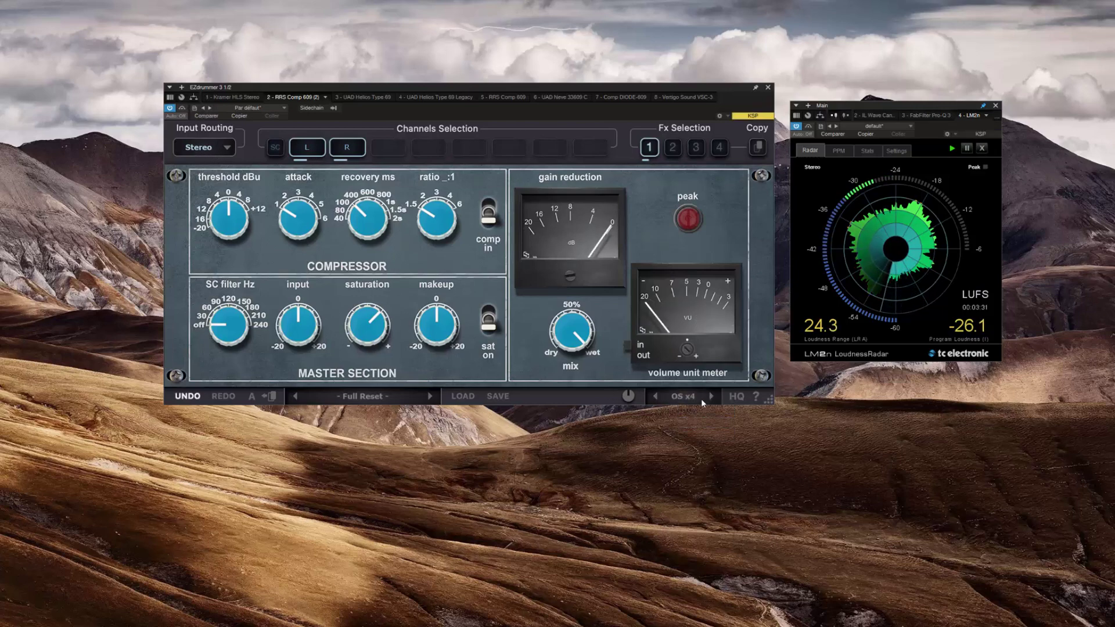
- Compare the processor load with HQ mode on and off, leaving it off, and close the performance monitor and hide the main window
{"action": "left_click", "coordinate": [736, 398]}
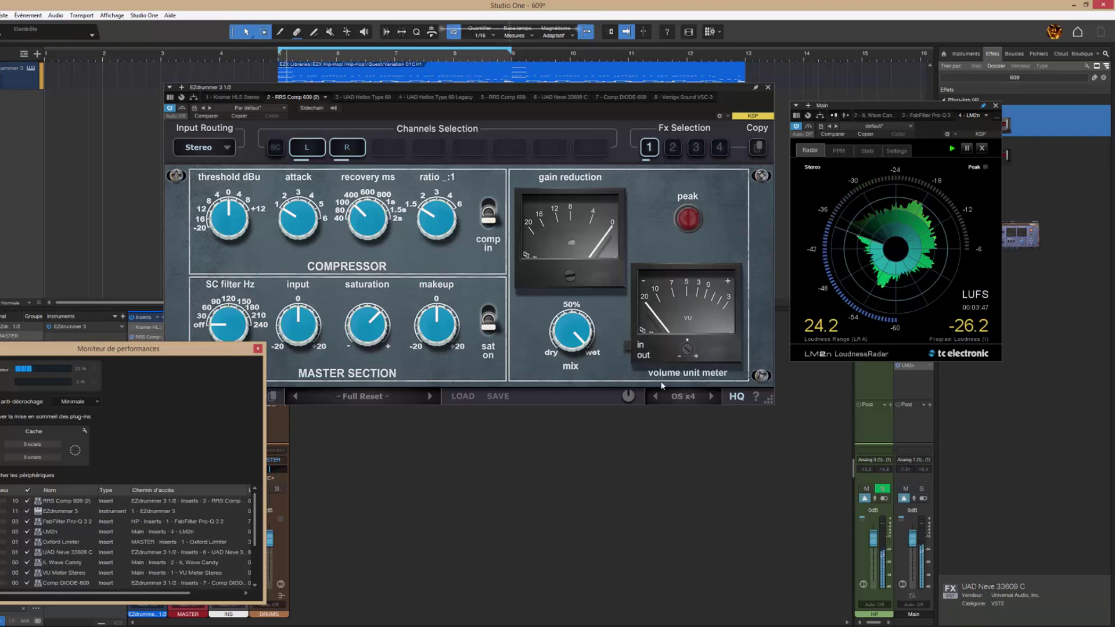
{"action": "left_click", "coordinate": [738, 398]}
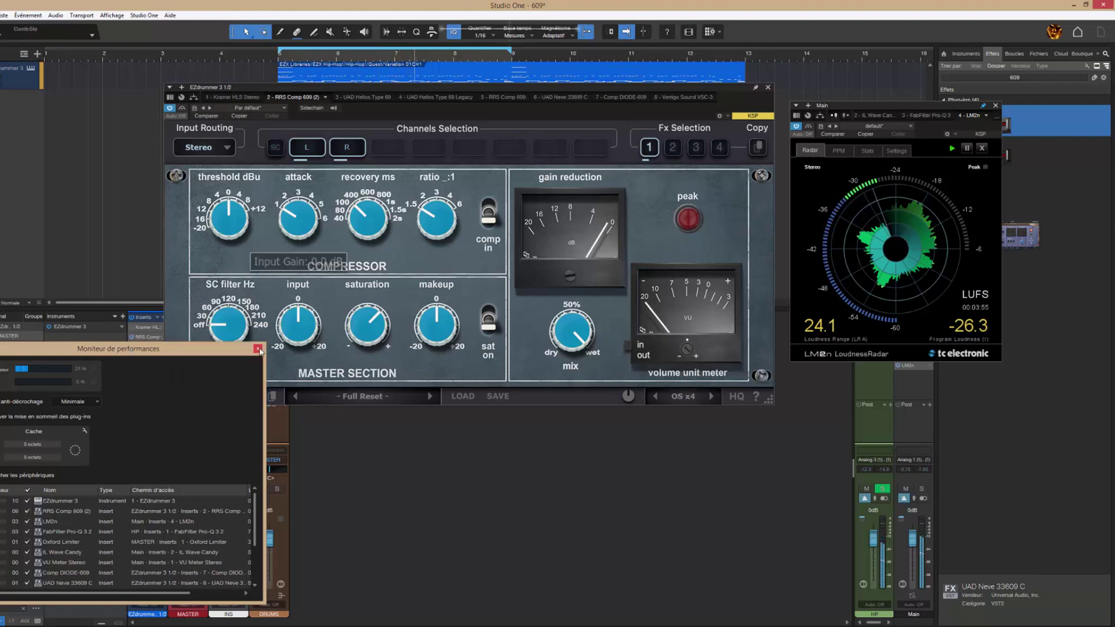
{"action": "left_click", "coordinate": [257, 349]}
{"action": "left_click", "coordinate": [1086, 6]}
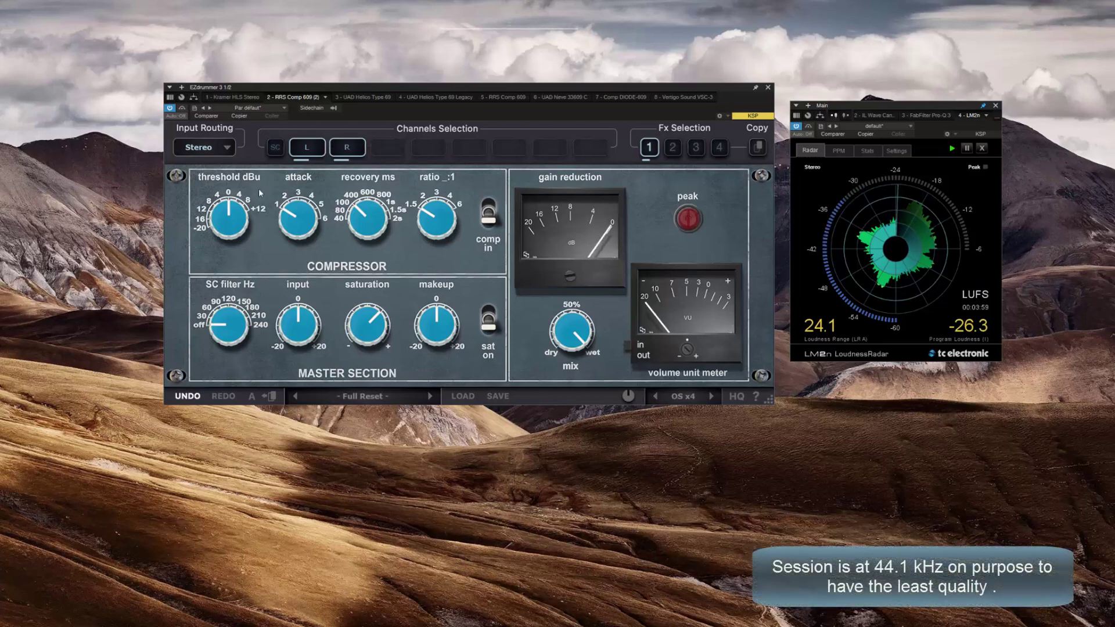
- Set the new compressor's ratio to 3:1 and lower its threshold well below 0 dBu, keeping the stereo routing
{"action": "mouse_move", "coordinate": [357, 210]}
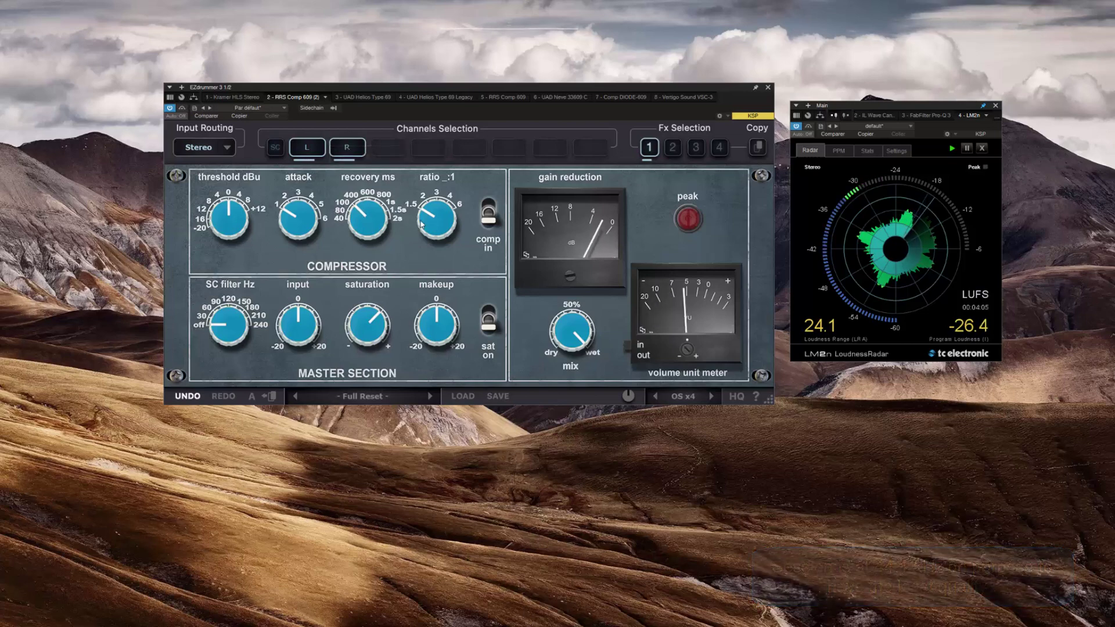
{"action": "left_click_drag", "start_coordinate": [428, 209], "coordinate": [425, 189]}
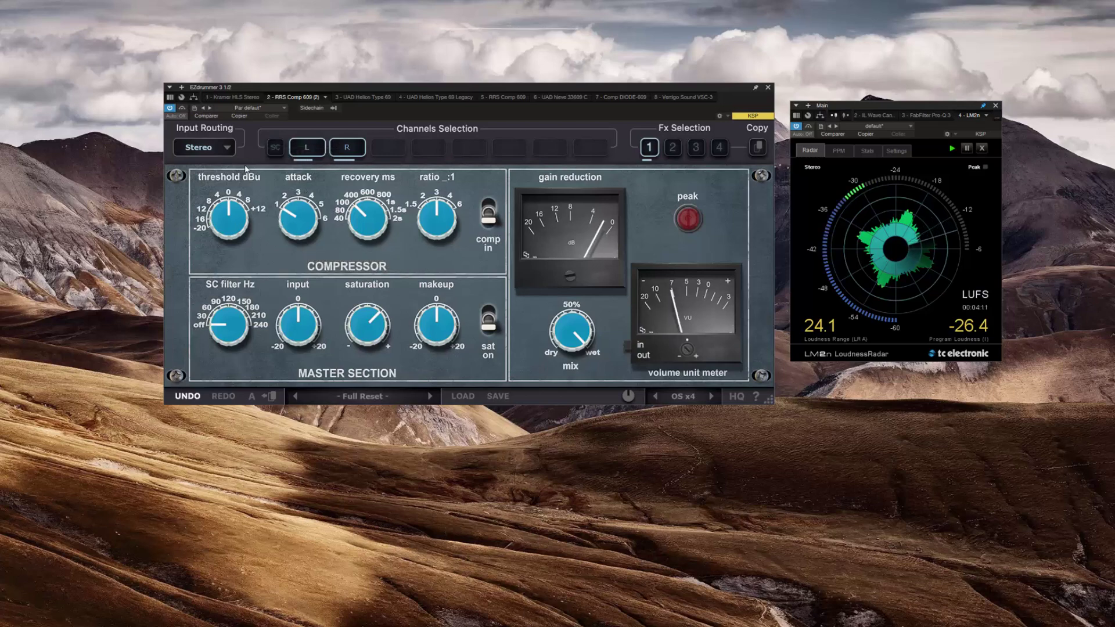
{"action": "left_click", "coordinate": [236, 150]}
{"action": "left_click", "coordinate": [234, 234]}
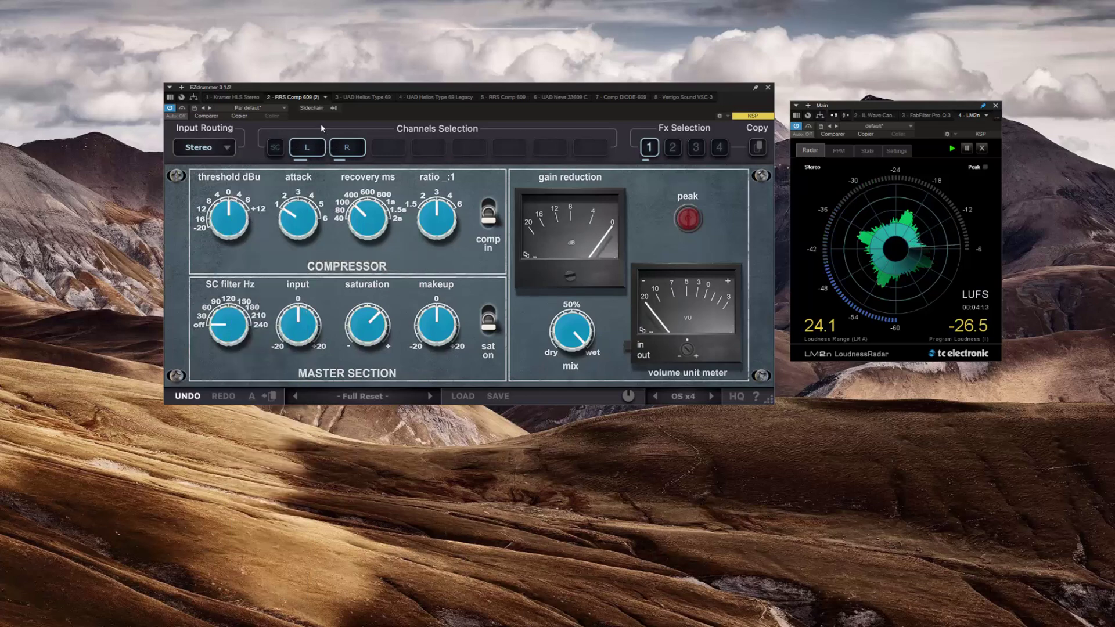
{"action": "mouse_move", "coordinate": [229, 217]}
{"action": "left_click_drag", "start_coordinate": [228, 217], "coordinate": [214, 302]}
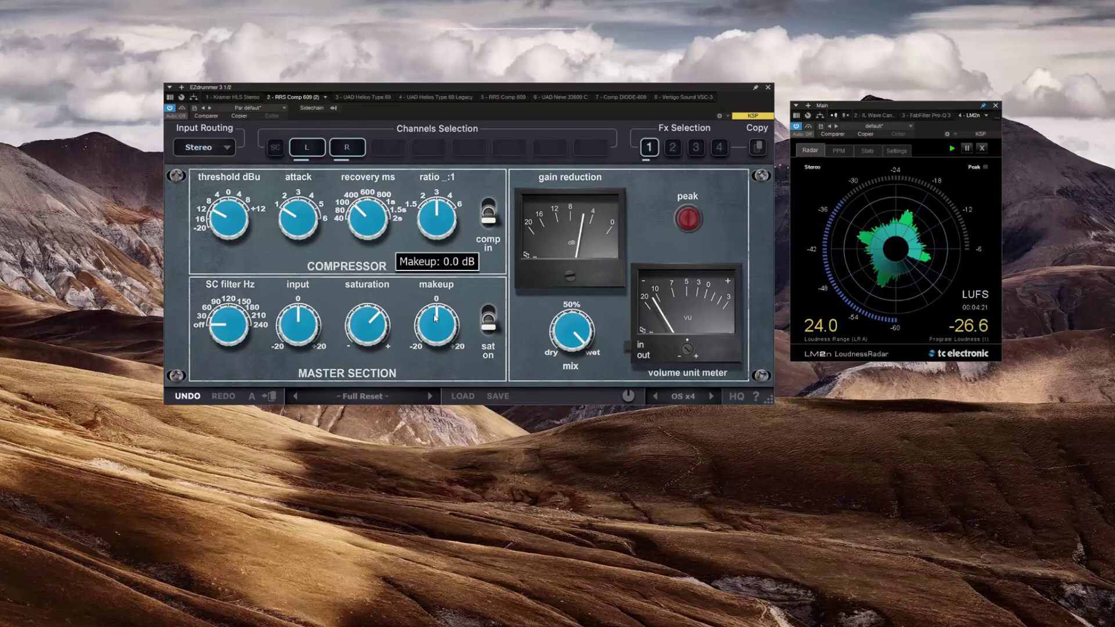
- Raise the RRS Comp 609's makeup gain well above 0 dB to compensate for the gain reduction
{"action": "left_click_drag", "start_coordinate": [435, 321], "coordinate": [422, 264]}
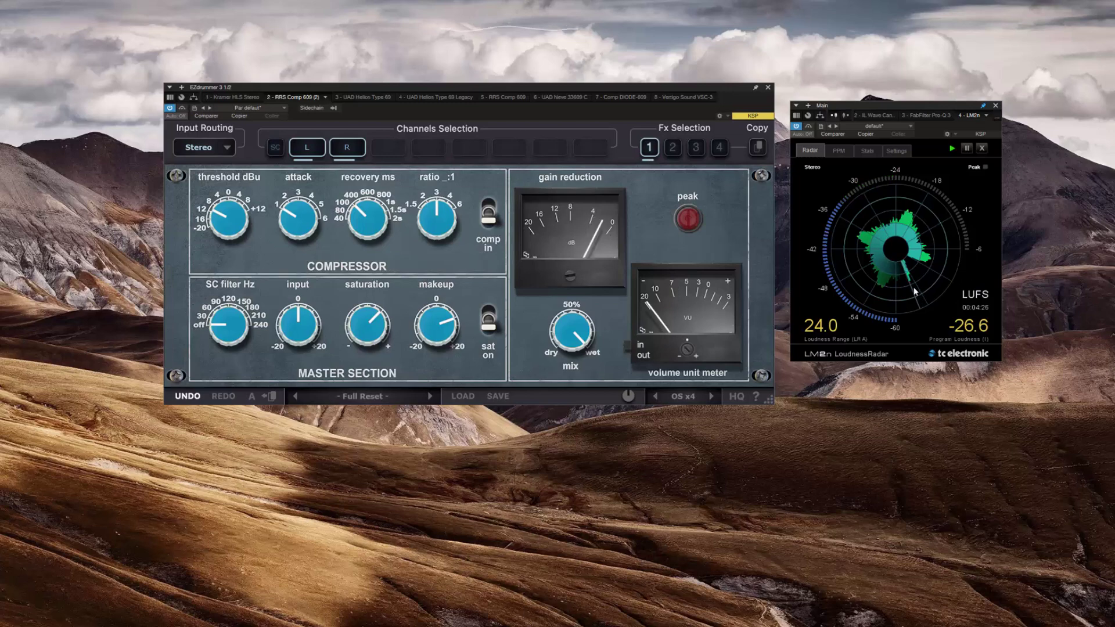
{"action": "left_click_drag", "start_coordinate": [439, 329], "coordinate": [446, 338]}
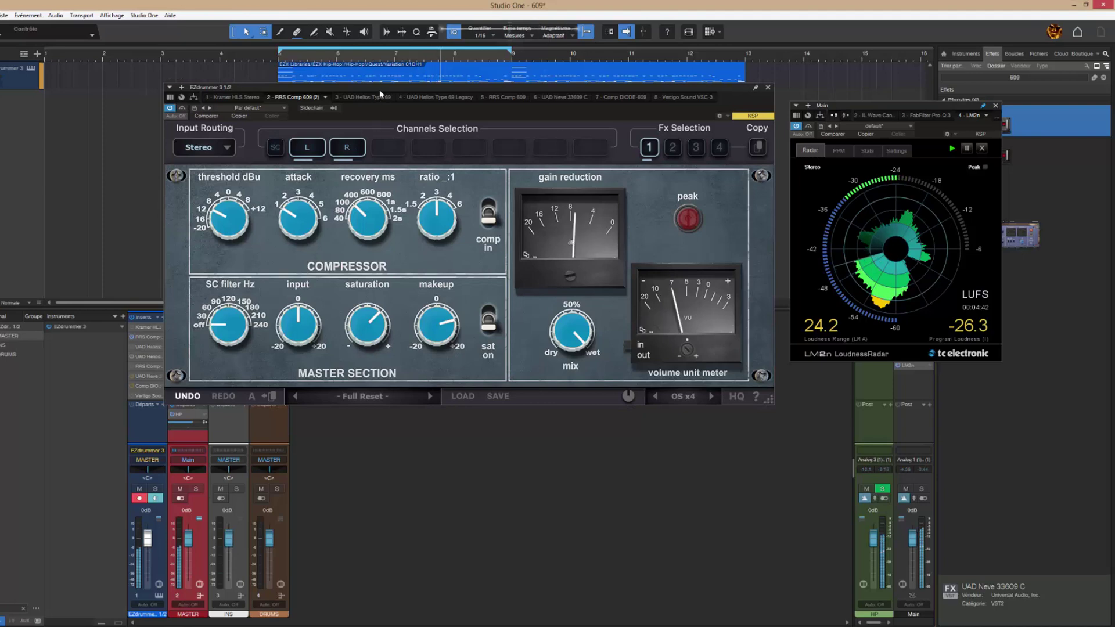
- Inspect the Oxford Limiter on the MASTER channel with the main window hidden and close it
{"action": "left_click_drag", "start_coordinate": [348, 87], "coordinate": [412, 41]}
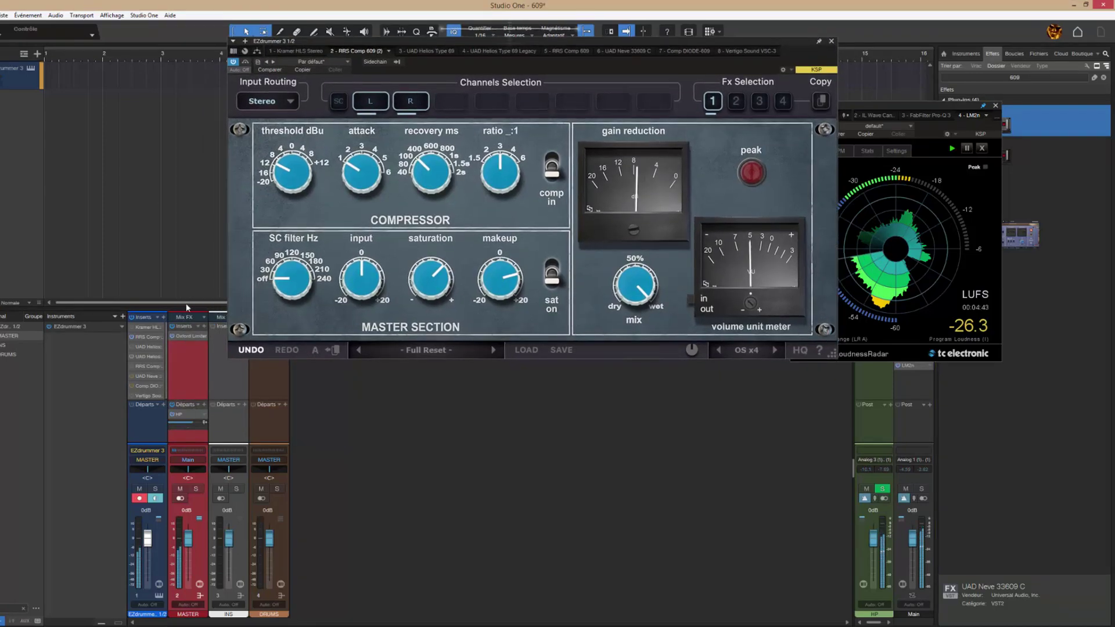
{"action": "left_click", "coordinate": [181, 336]}
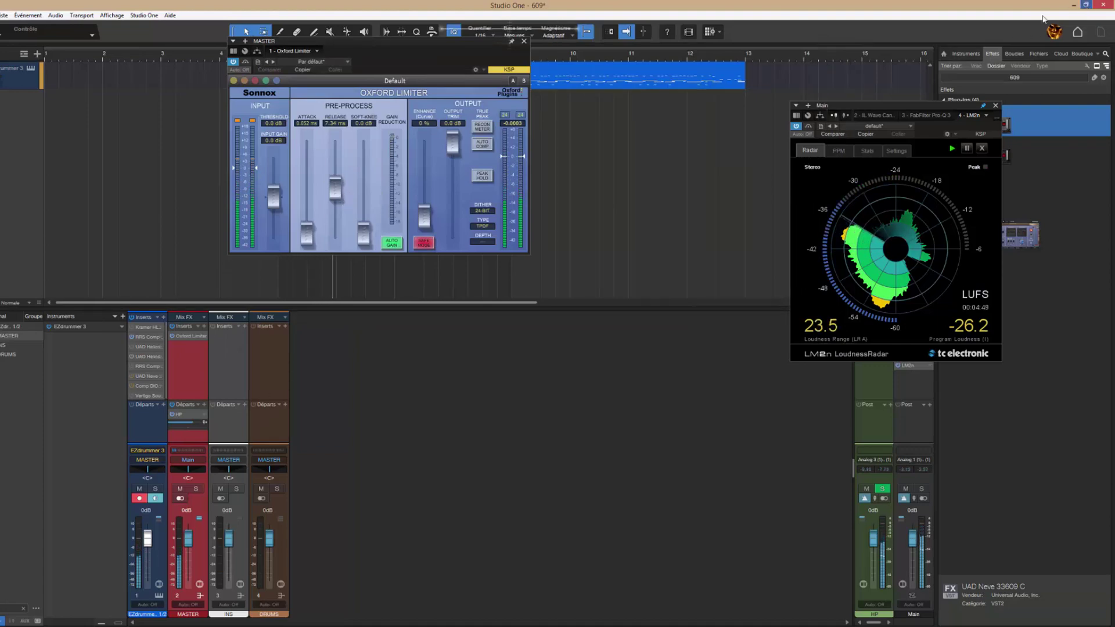
{"action": "left_click", "coordinate": [1074, 5]}
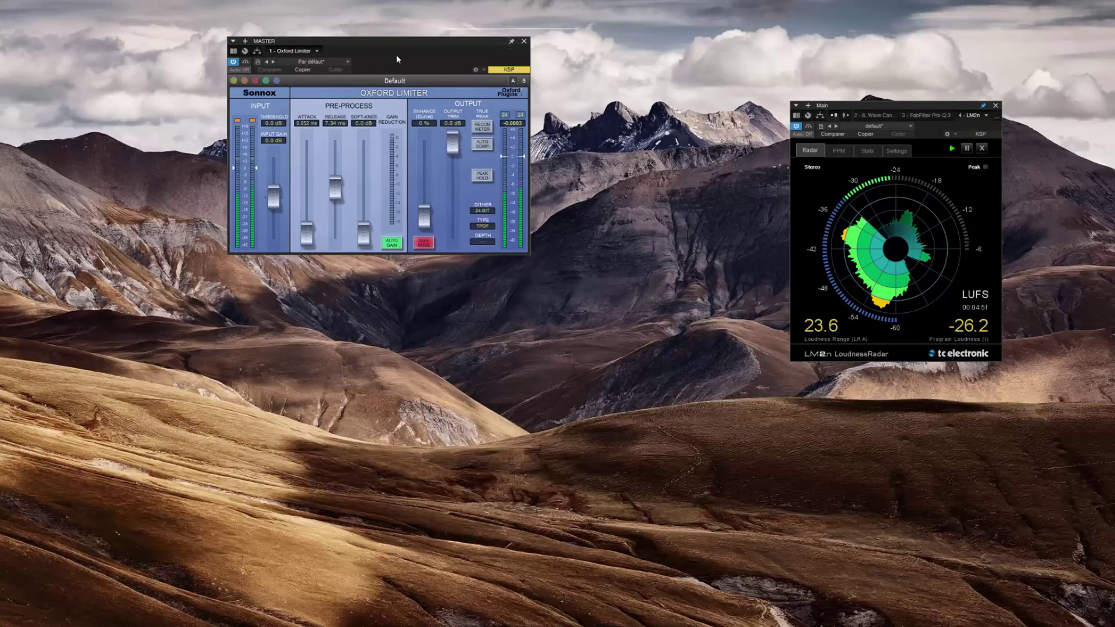
{"action": "left_click", "coordinate": [524, 41]}
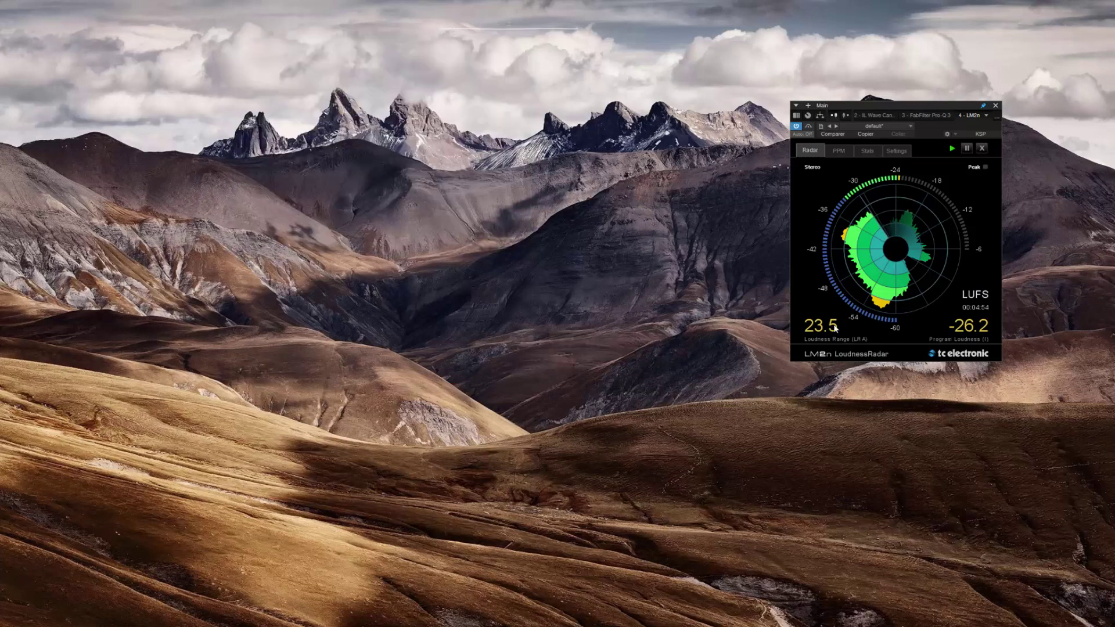
- Reopen the RRS Comp 609 from the EZdrummer channel and arrange it beside the loudness meter with the main window hidden
{"action": "key", "text": "alt+Tab"}
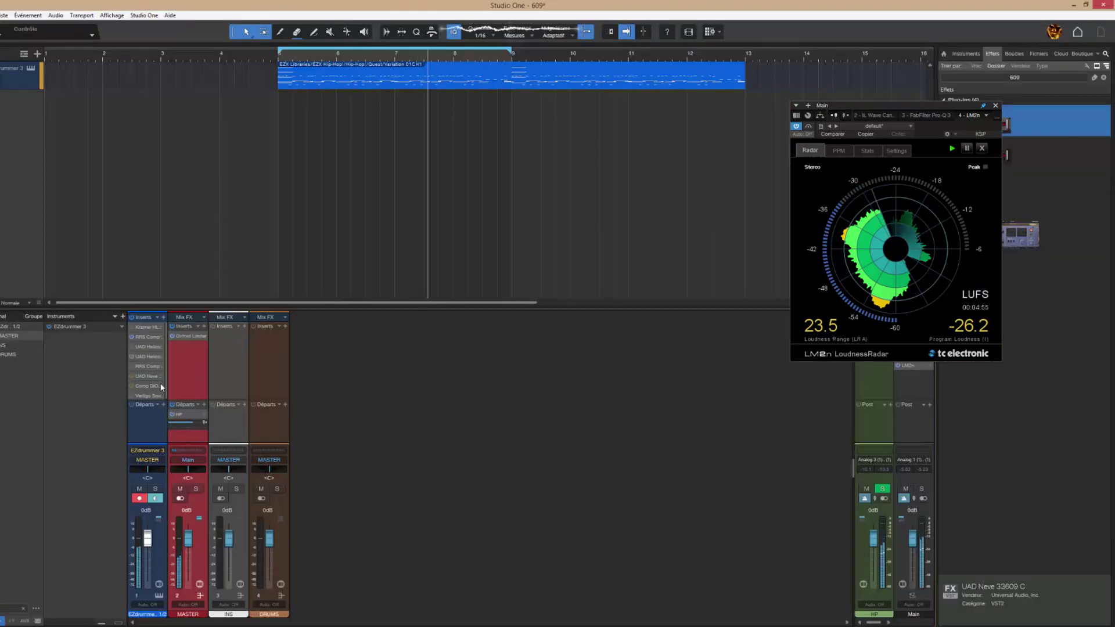
{"action": "left_click", "coordinate": [144, 340]}
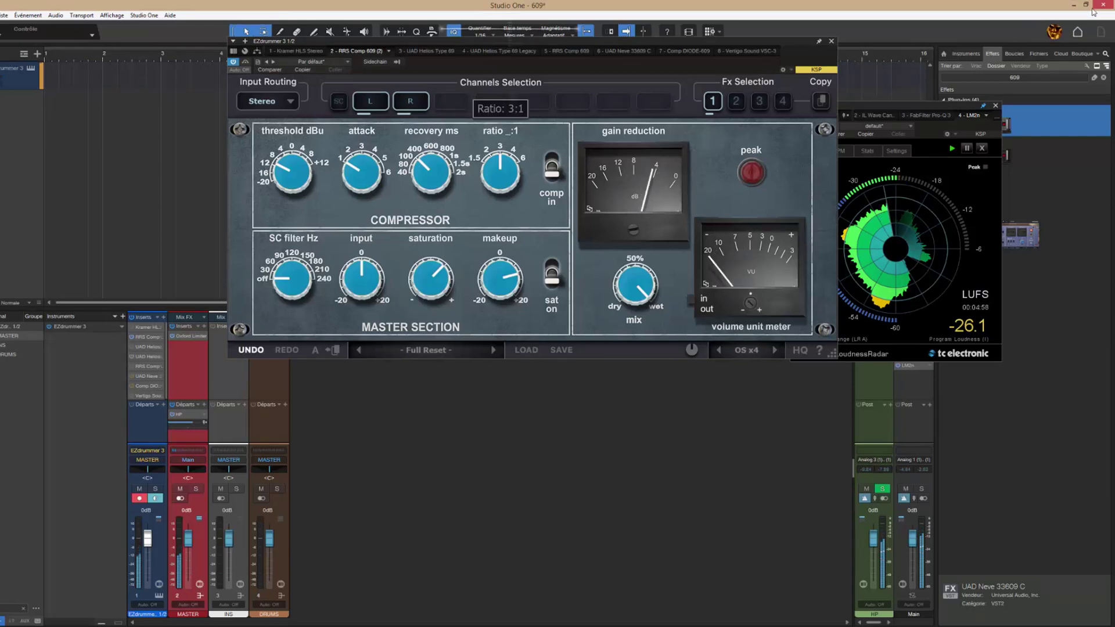
{"action": "left_click", "coordinate": [1074, 5]}
{"action": "left_click_drag", "start_coordinate": [629, 54], "coordinate": [577, 73]}
{"action": "left_click_drag", "start_coordinate": [879, 103], "coordinate": [911, 102]}
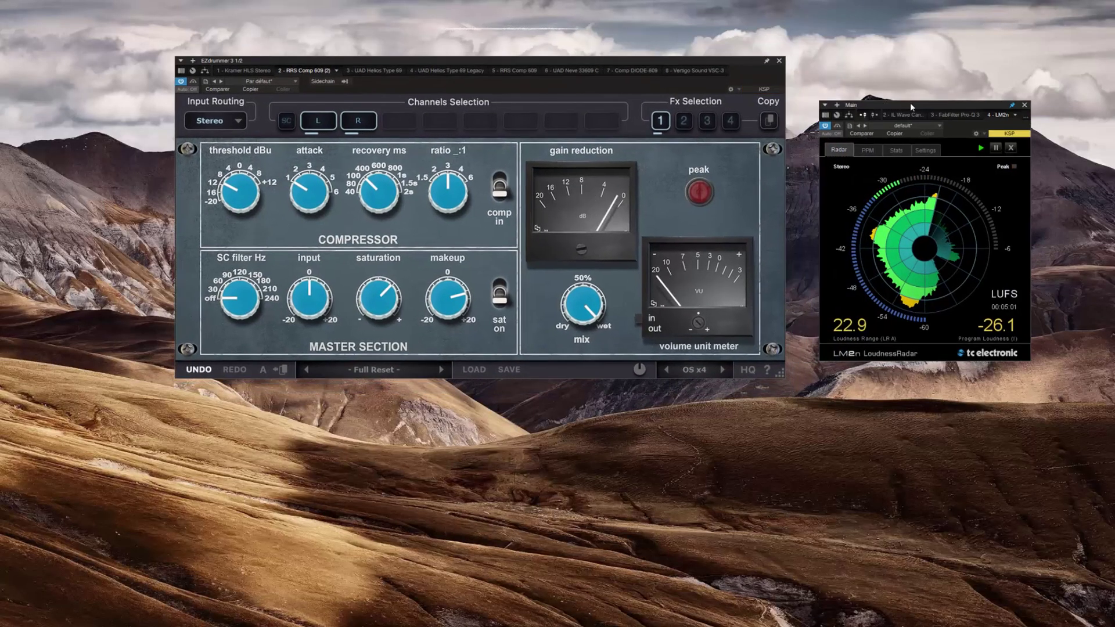
{"action": "left_click_drag", "start_coordinate": [560, 60], "coordinate": [577, 88]}
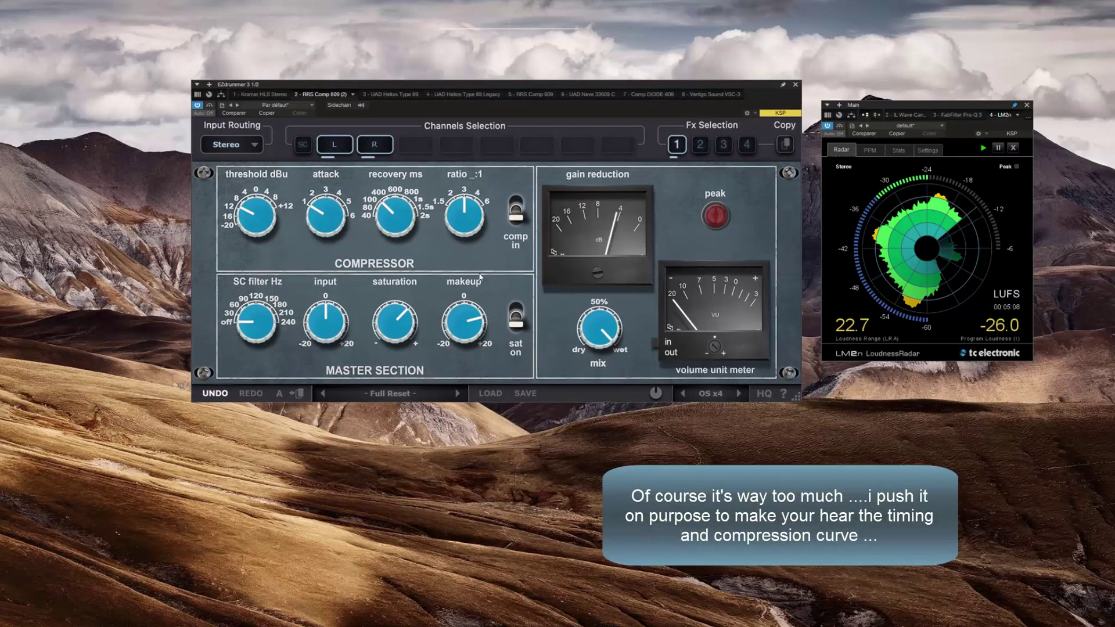
- Lower the compressor's threshold to about -15 dBu and raise its makeup gain to about +11.8 dB
{"action": "mouse_move", "coordinate": [476, 323]}
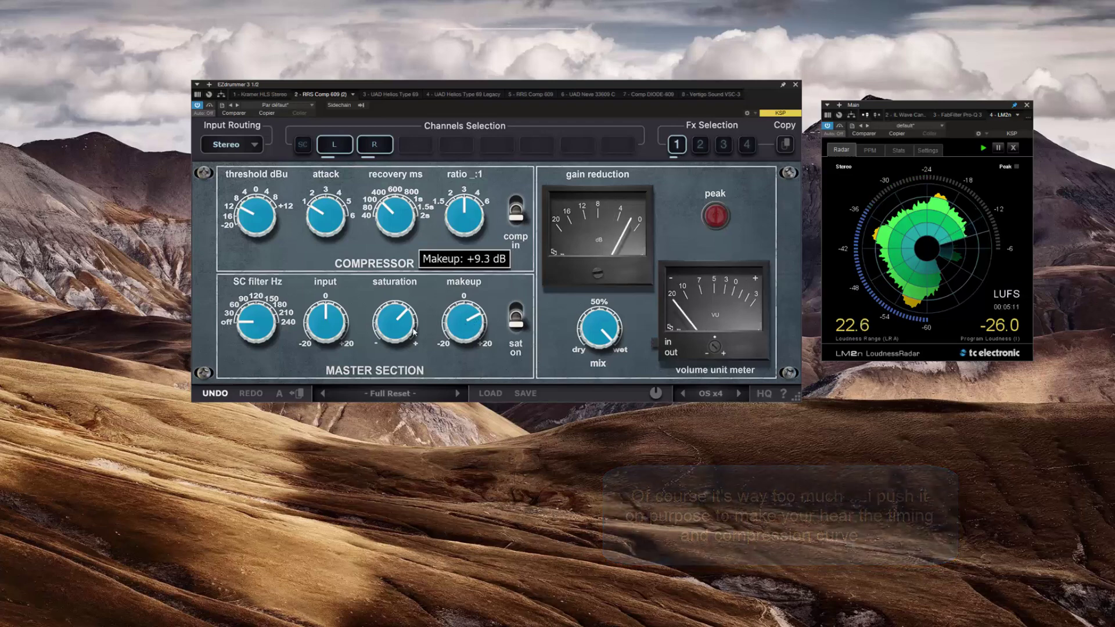
{"action": "mouse_move", "coordinate": [381, 335]}
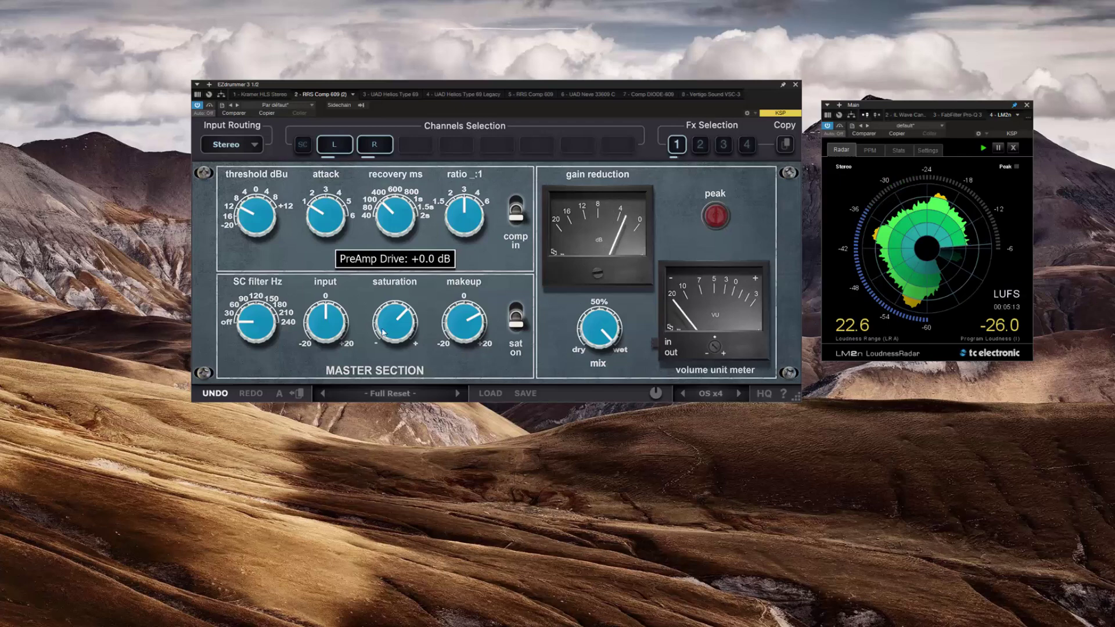
{"action": "left_click_drag", "start_coordinate": [250, 219], "coordinate": [252, 237]}
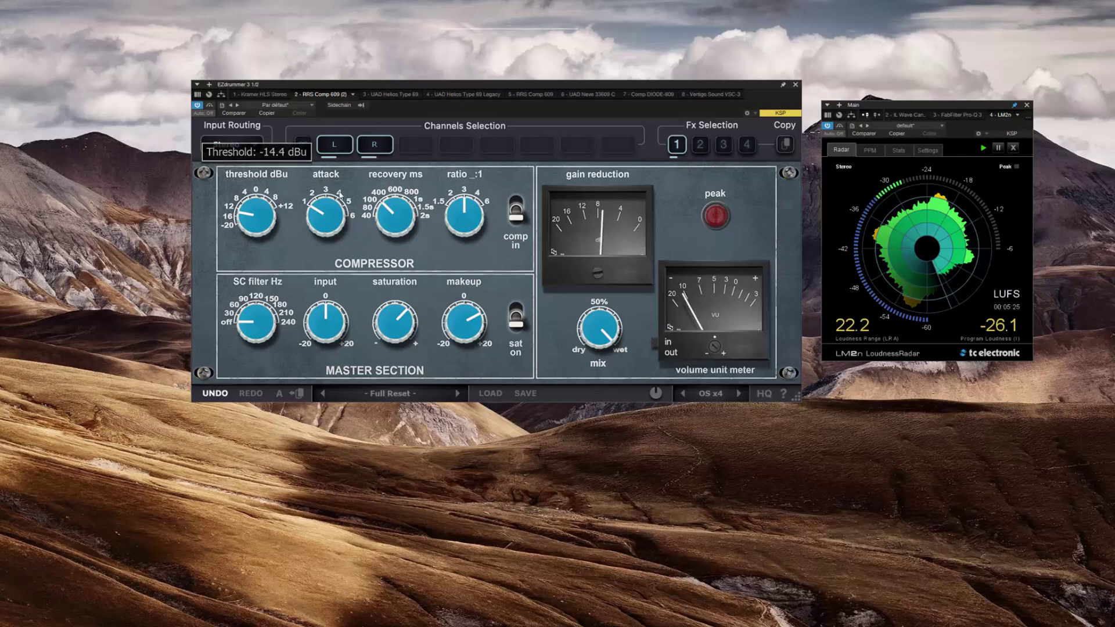
{"action": "mouse_move", "coordinate": [333, 202]}
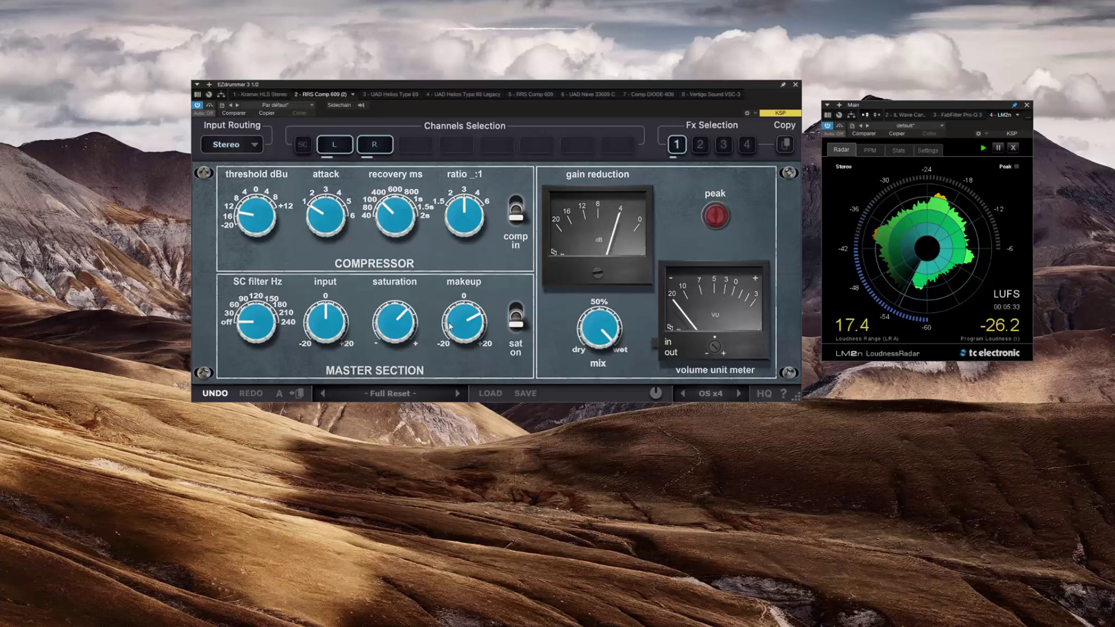
{"action": "left_click_drag", "start_coordinate": [469, 323], "coordinate": [468, 317]}
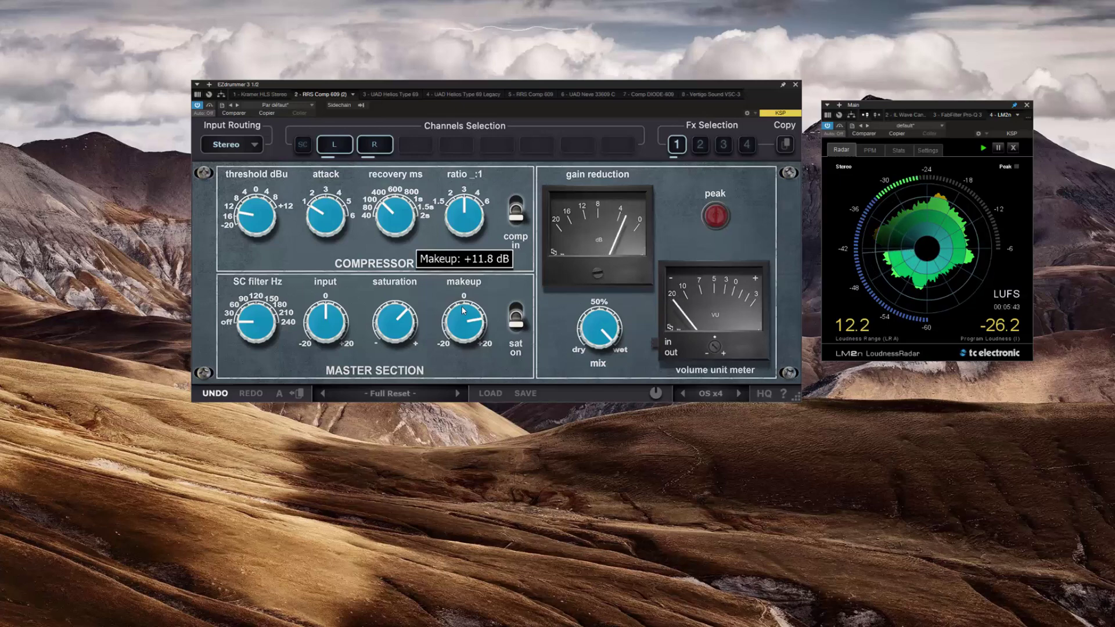
- Compare the drums with and without the compressor and raise its makeup gain slightly further
{"action": "left_click", "coordinate": [209, 105]}
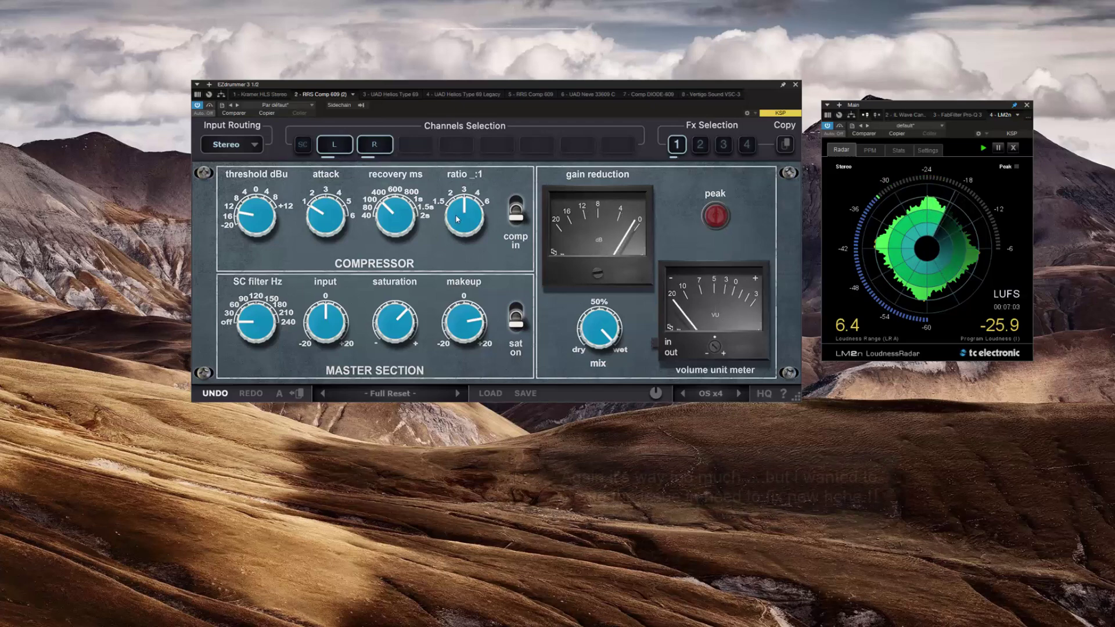
{"action": "mouse_move", "coordinate": [245, 223]}
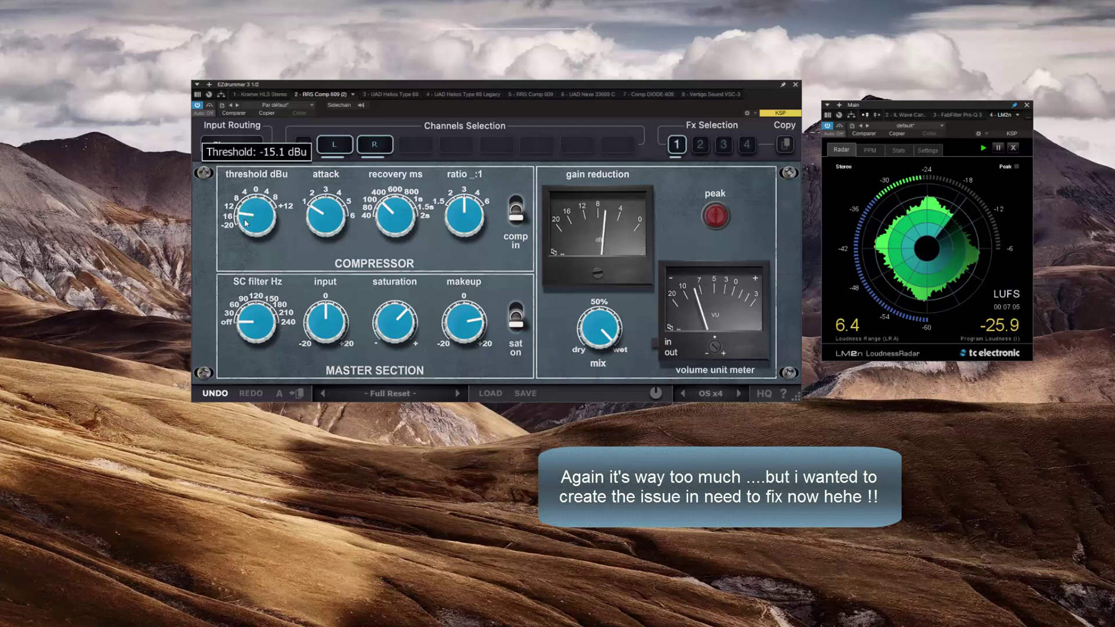
{"action": "mouse_move", "coordinate": [363, 284]}
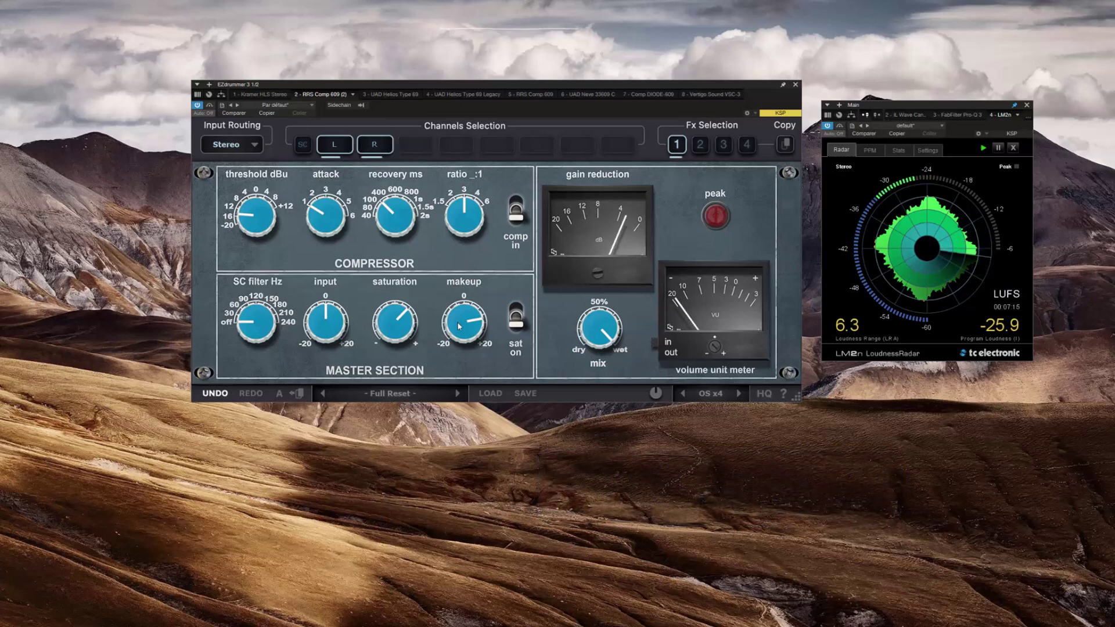
{"action": "left_click_drag", "start_coordinate": [459, 323], "coordinate": [458, 317]}
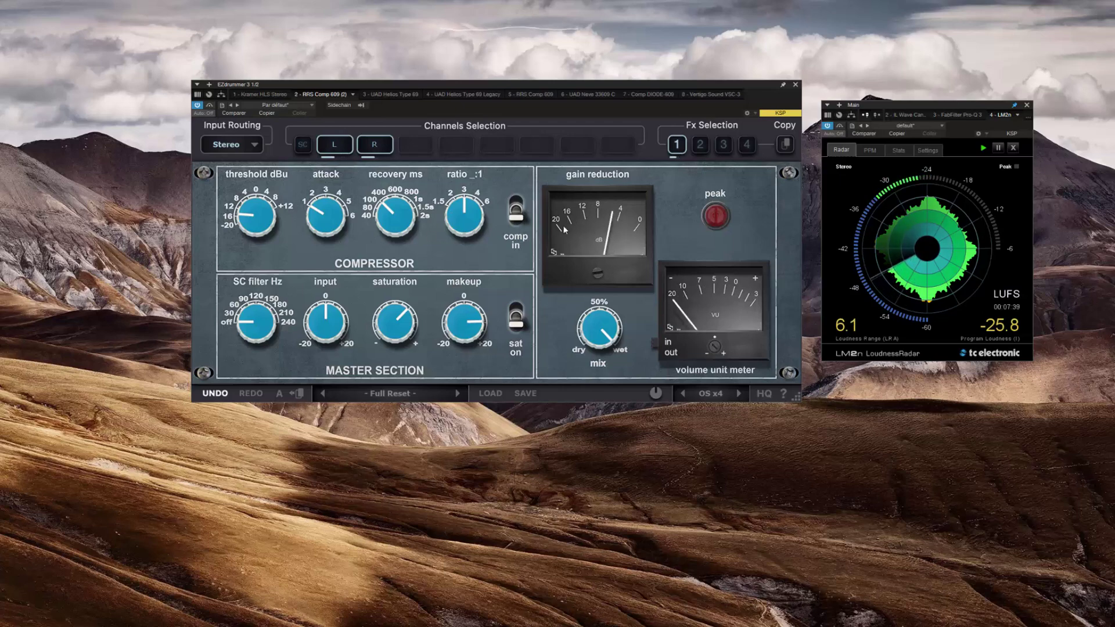
{"action": "mouse_move", "coordinate": [595, 349]}
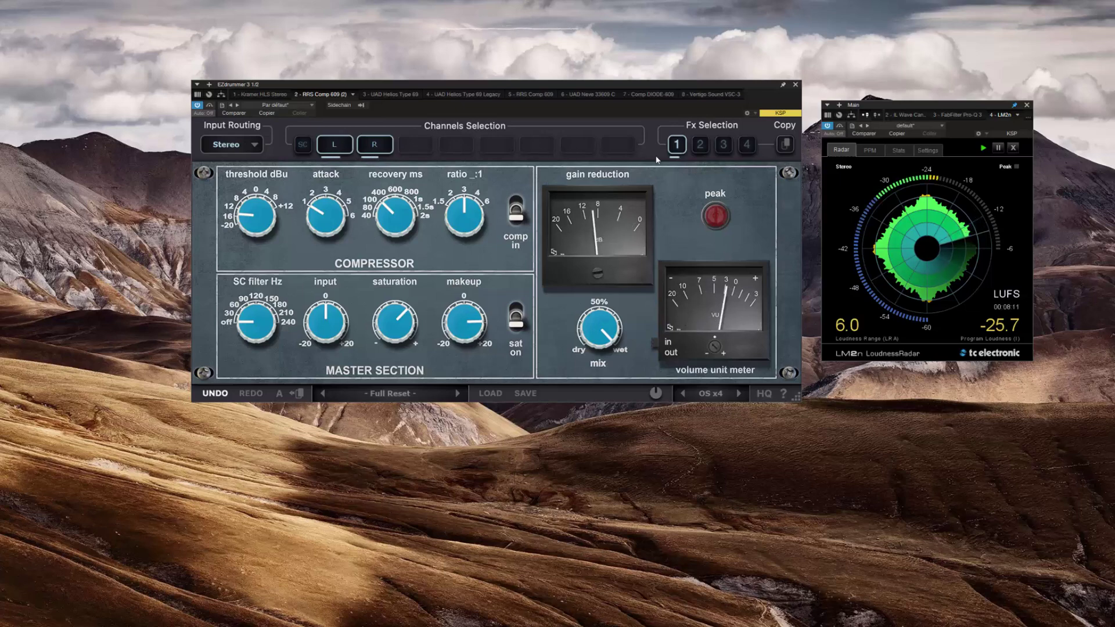
- Switch effect 2 to Mid/Side routing on the Side channel only, check effect 1, and solo effect 2
{"action": "left_click", "coordinate": [700, 144]}
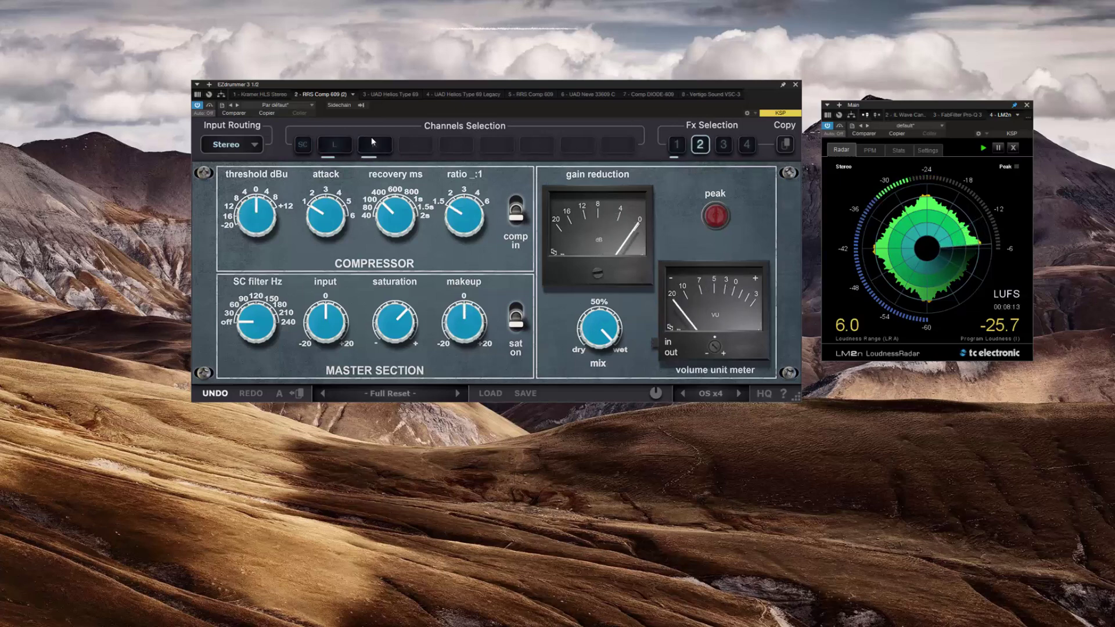
{"action": "left_click", "coordinate": [254, 145]}
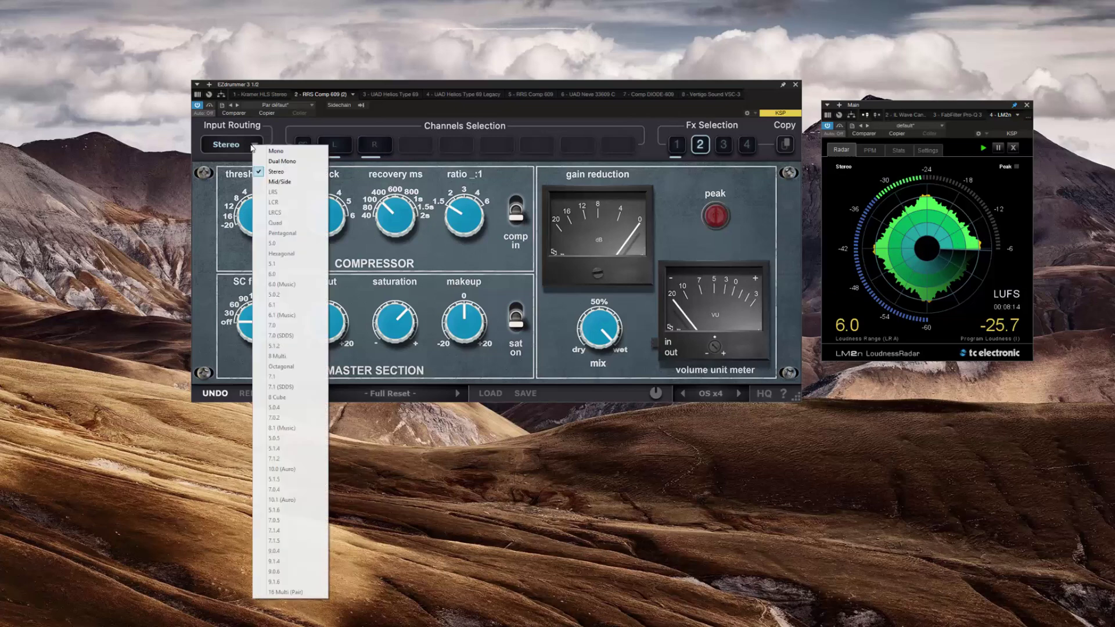
{"action": "left_click", "coordinate": [276, 182]}
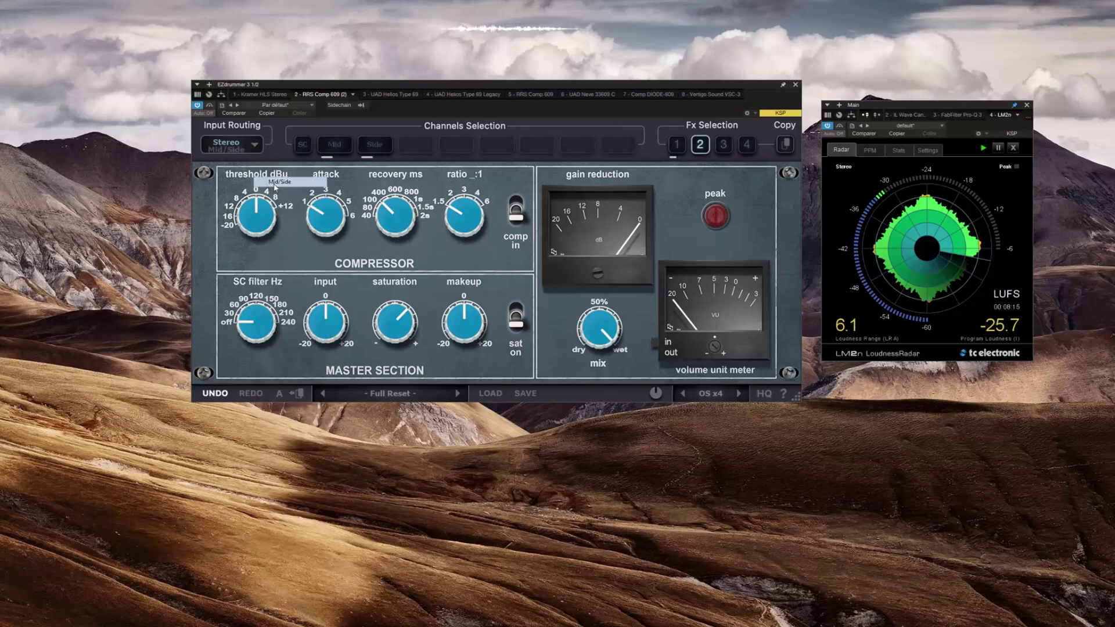
{"action": "left_click", "coordinate": [376, 150]}
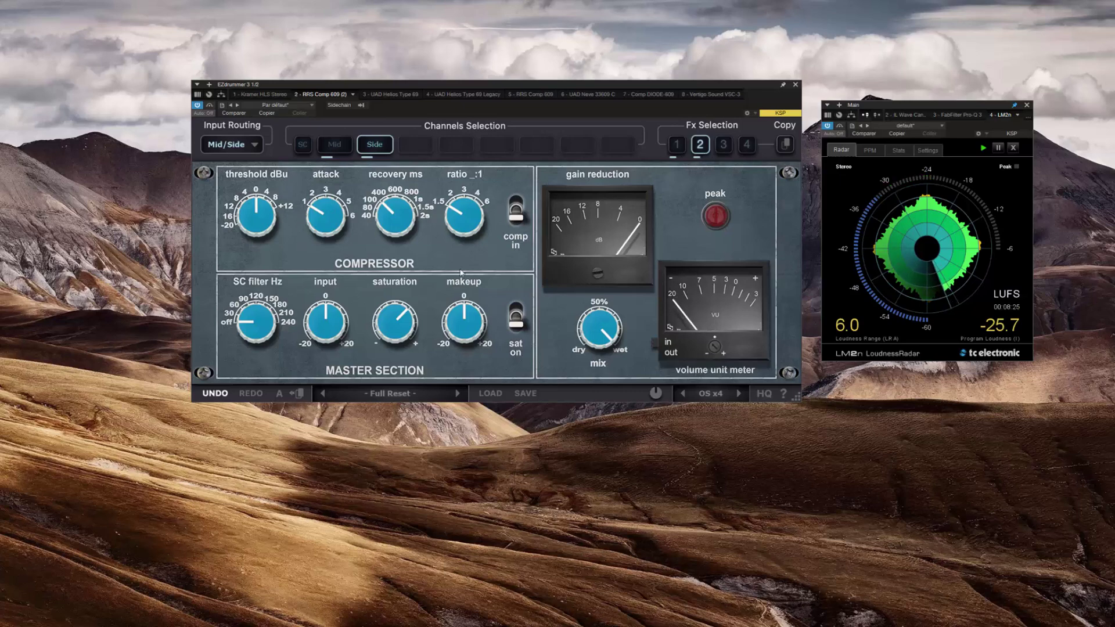
{"action": "left_click", "coordinate": [679, 148]}
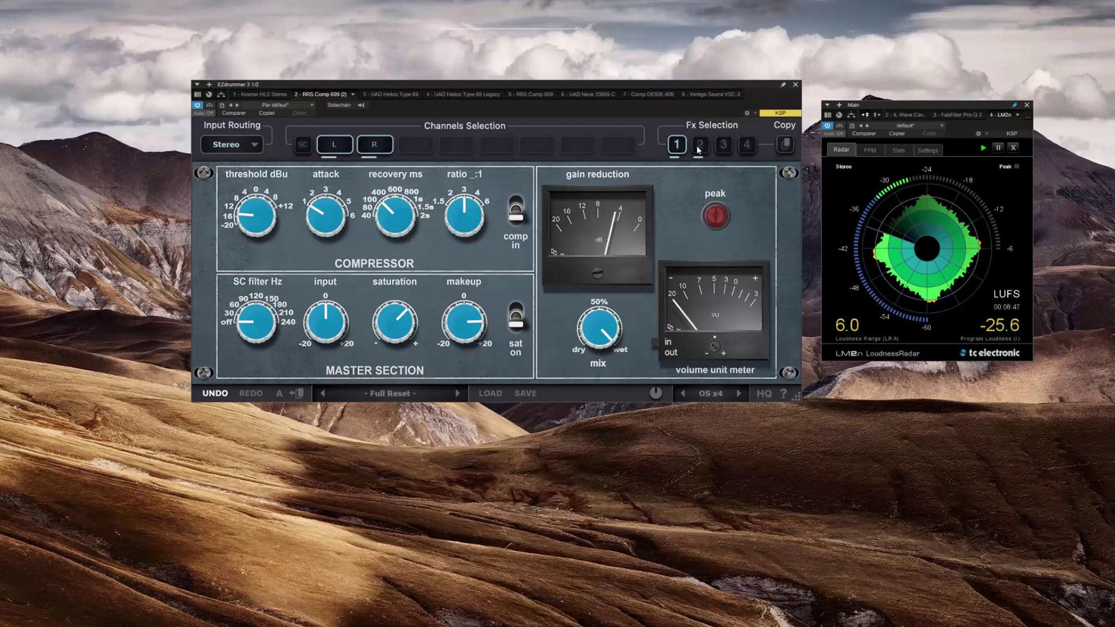
{"action": "left_click", "coordinate": [699, 145]}
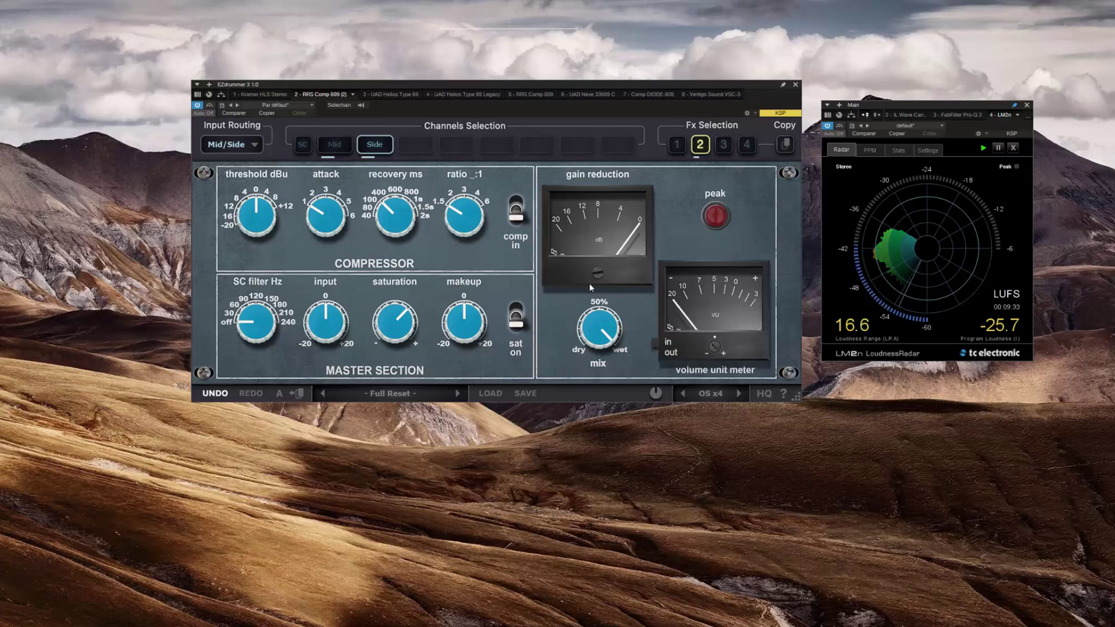
- Set the Side compressor's ratio to 3:1 and its recovery to 40 ms
{"action": "mouse_move", "coordinate": [589, 283]}
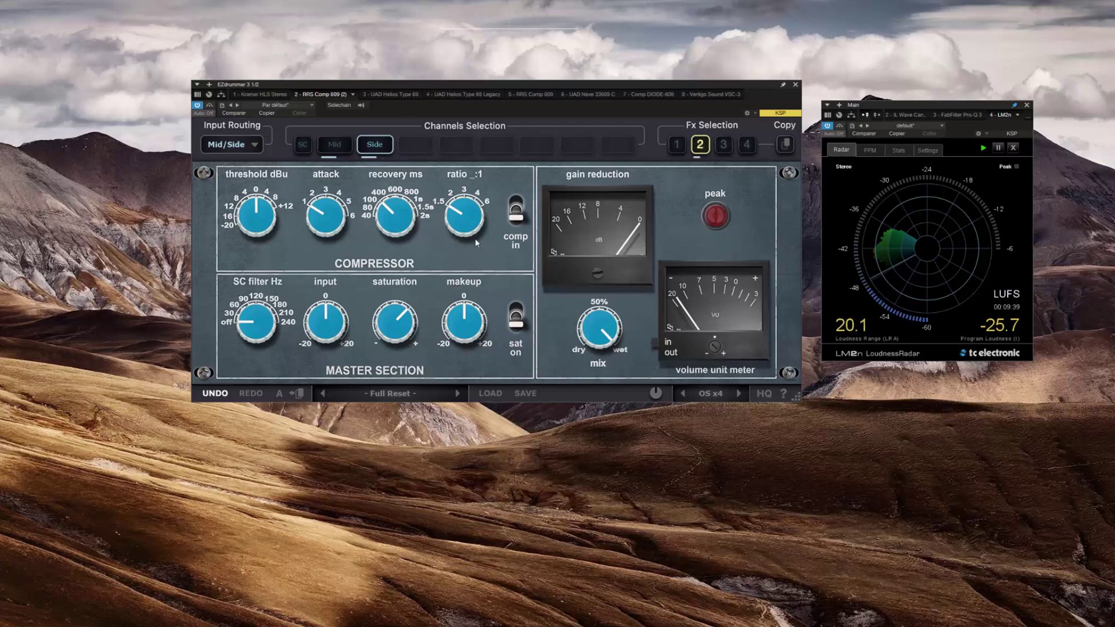
{"action": "mouse_move", "coordinate": [469, 242]}
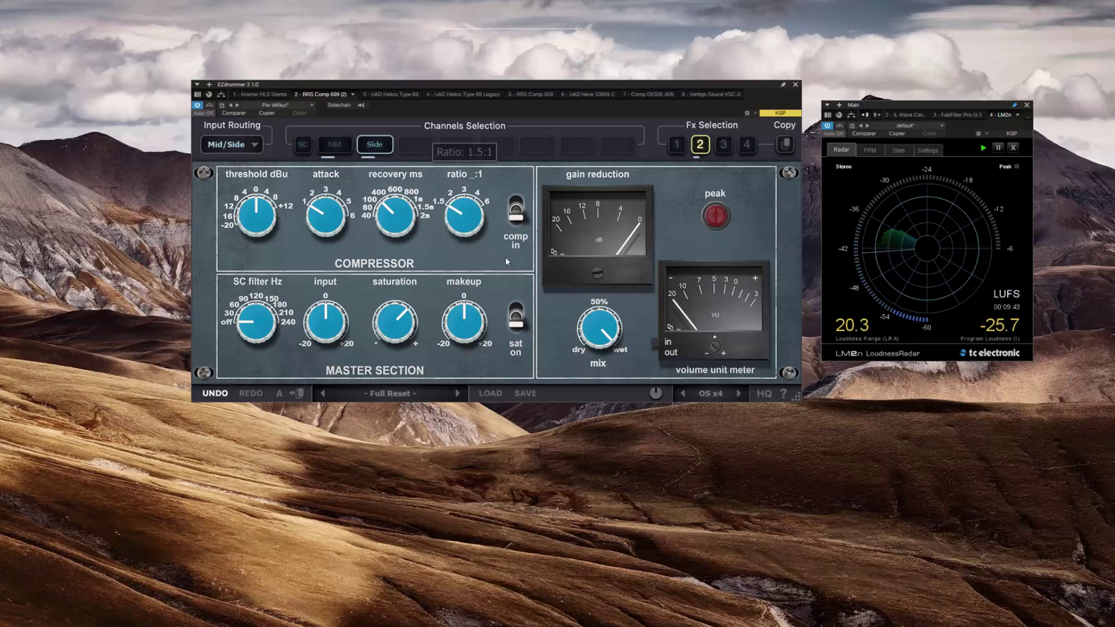
{"action": "left_click_drag", "start_coordinate": [465, 223], "coordinate": [467, 173]}
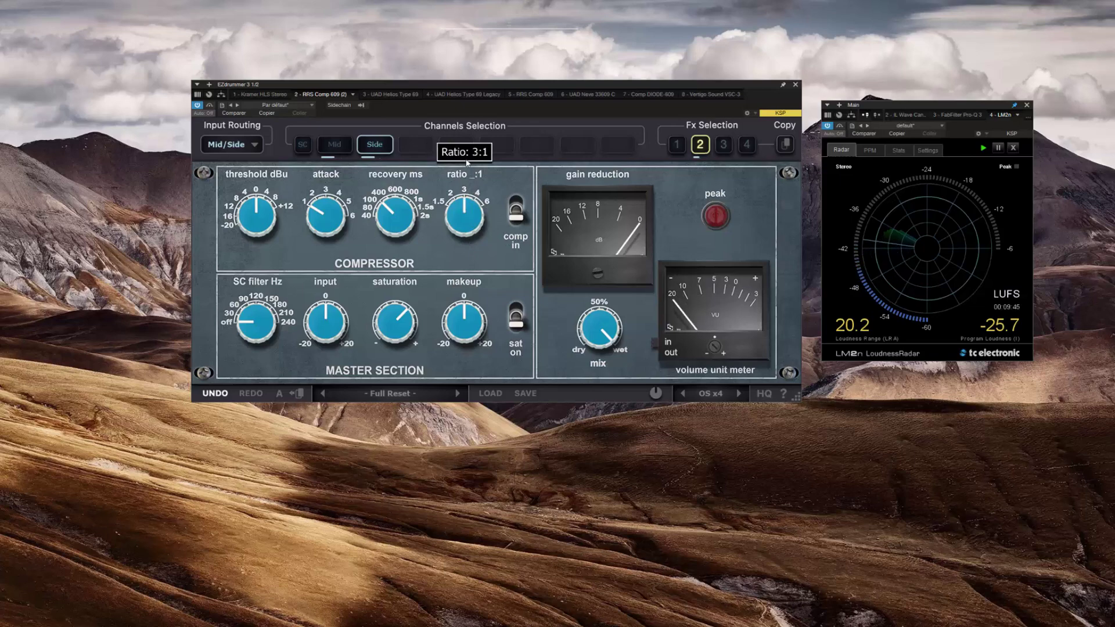
{"action": "mouse_move", "coordinate": [395, 210]}
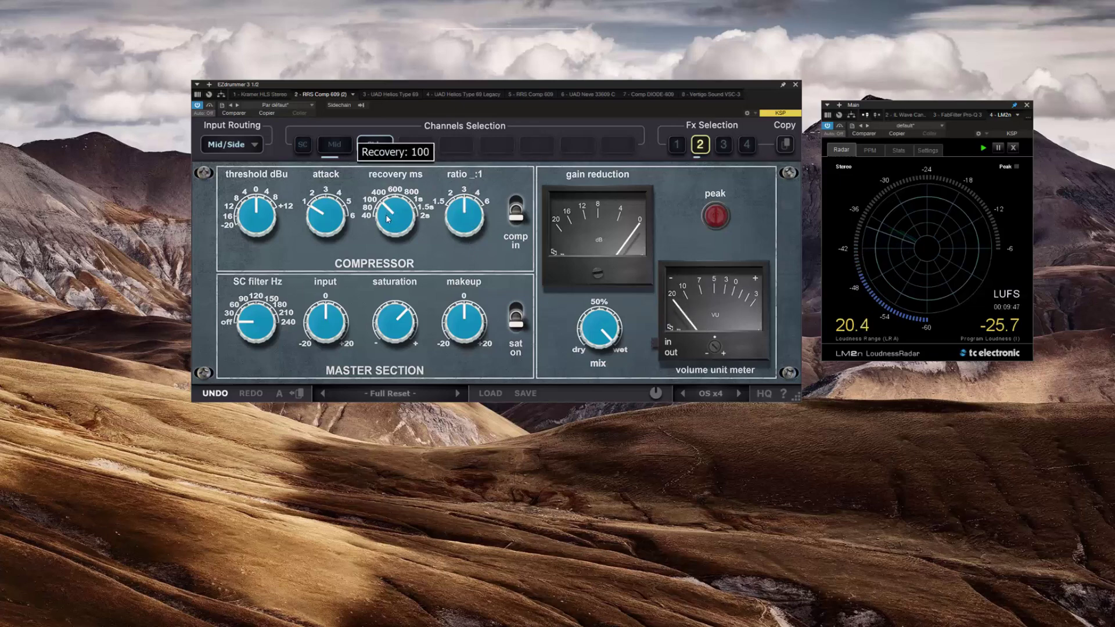
{"action": "left_click_drag", "start_coordinate": [388, 218], "coordinate": [384, 228]}
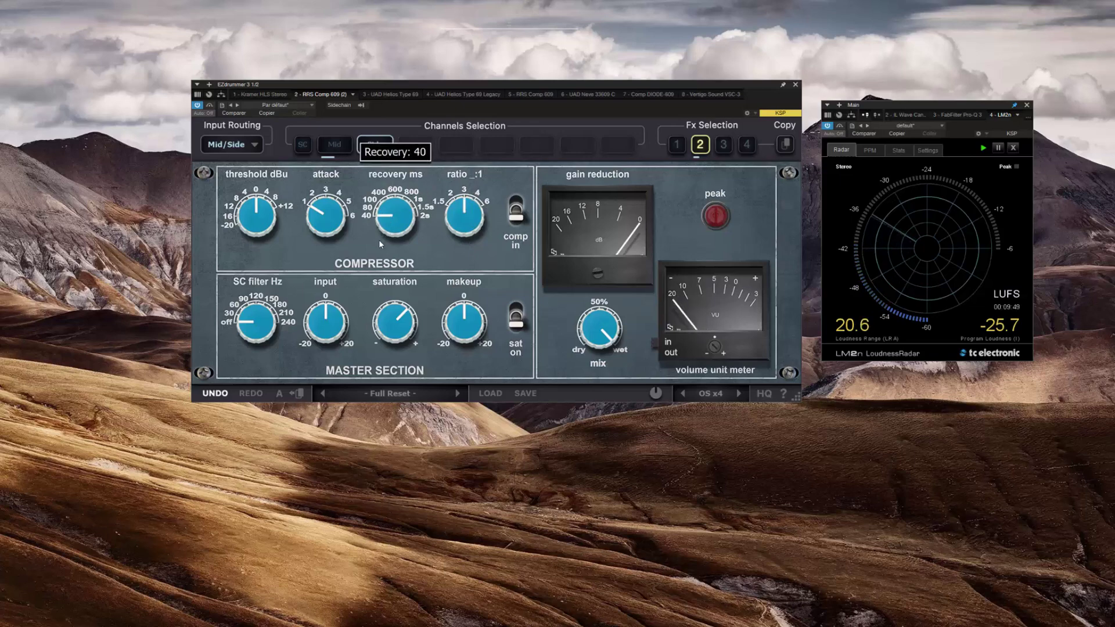
- Lower the Side compressor's threshold to around -16 dBu and set its sidechain filter to 240 Hz
{"action": "left_click_drag", "start_coordinate": [257, 220], "coordinate": [258, 230]}
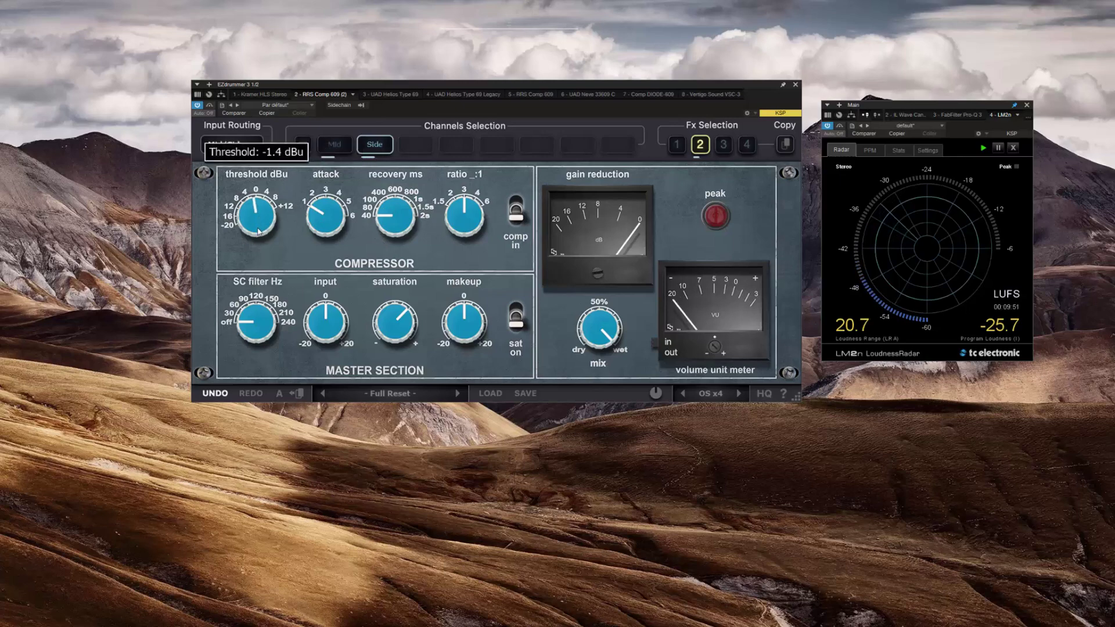
{"action": "left_click_drag", "start_coordinate": [248, 283], "coordinate": [221, 329]}
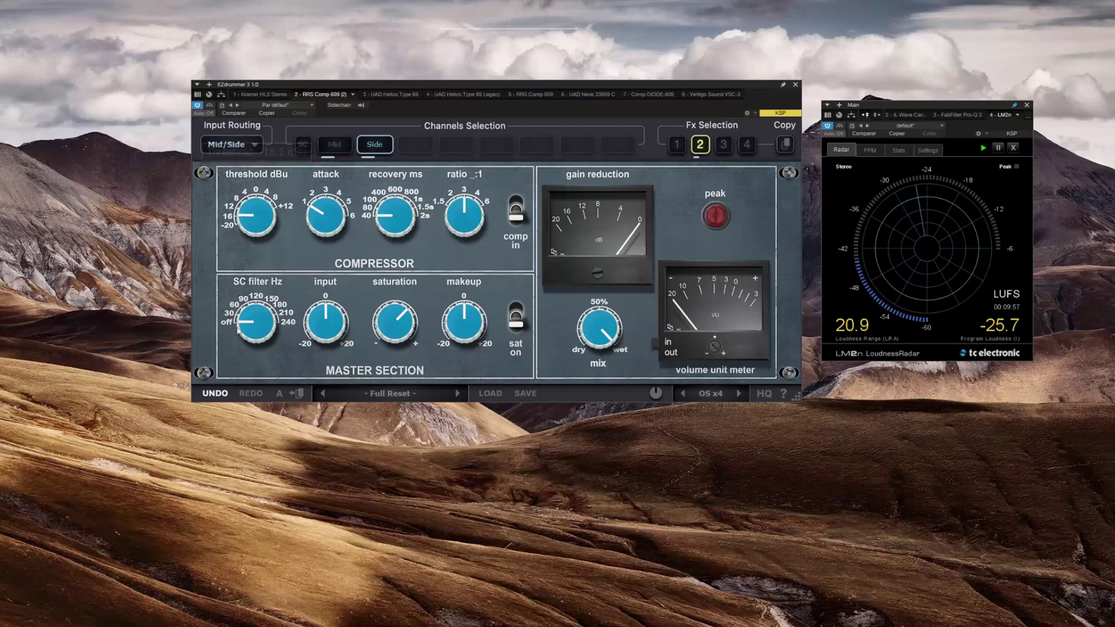
{"action": "mouse_move", "coordinate": [244, 324]}
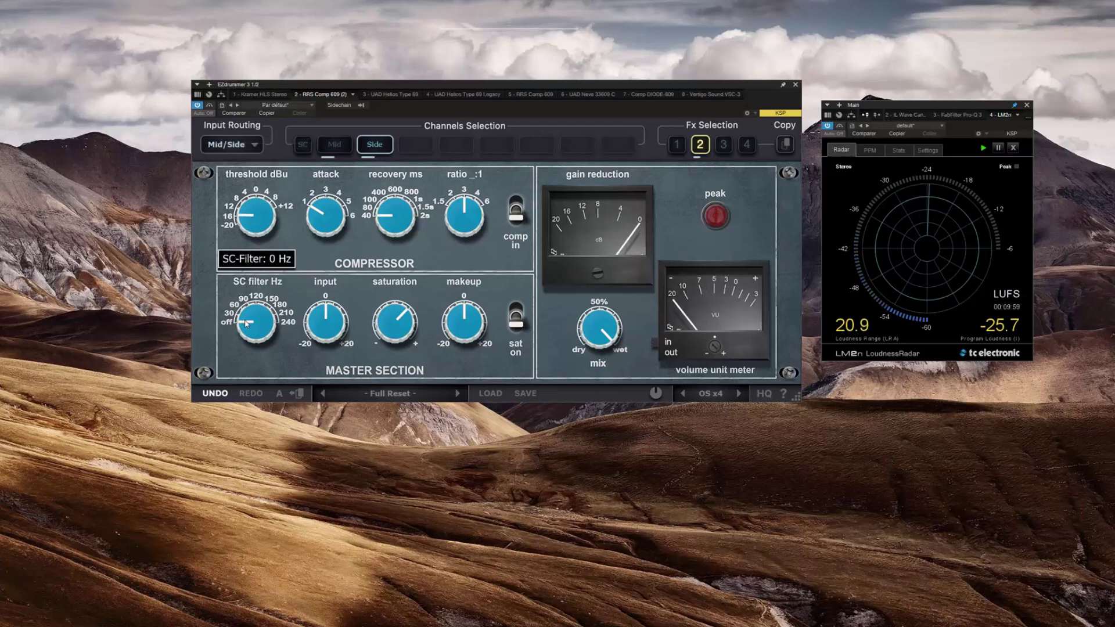
{"action": "left_click_drag", "start_coordinate": [250, 330], "coordinate": [256, 218]}
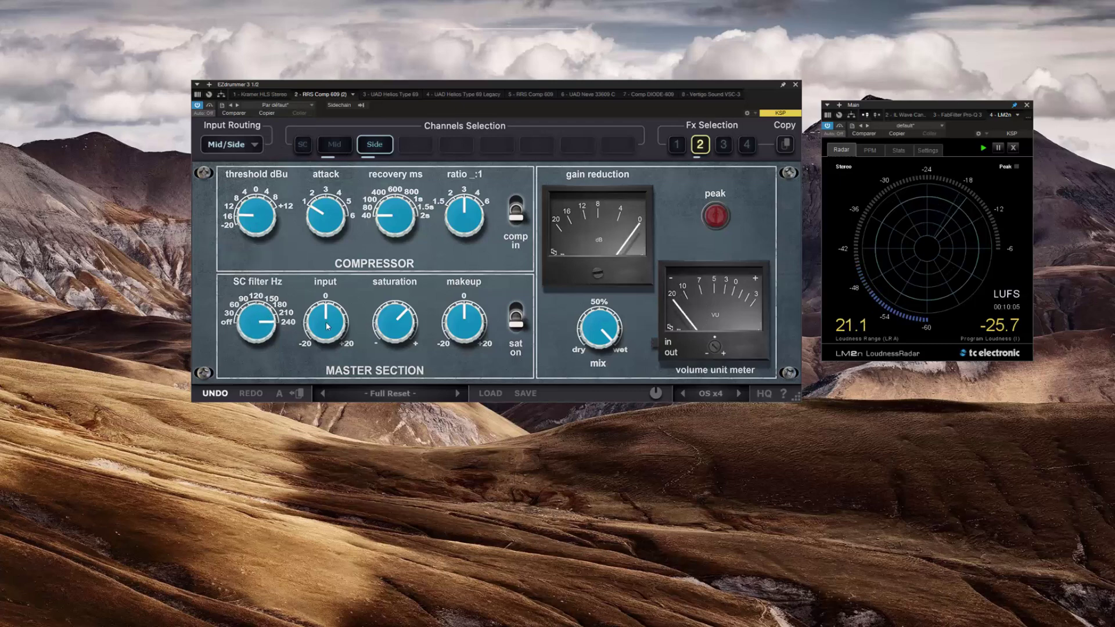
- Raise the Side compressor's input gain to beyond +7 dB and lower its threshold to slightly below -16 dBu
{"action": "left_click_drag", "start_coordinate": [328, 326], "coordinate": [324, 313]}
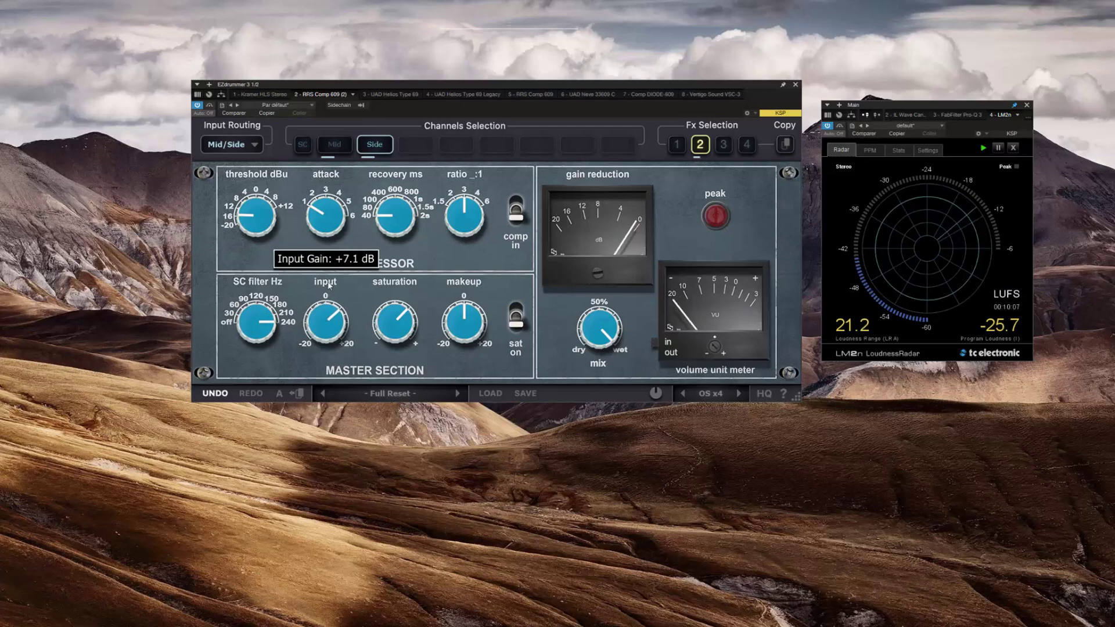
{"action": "left_click_drag", "start_coordinate": [332, 271], "coordinate": [332, 271]}
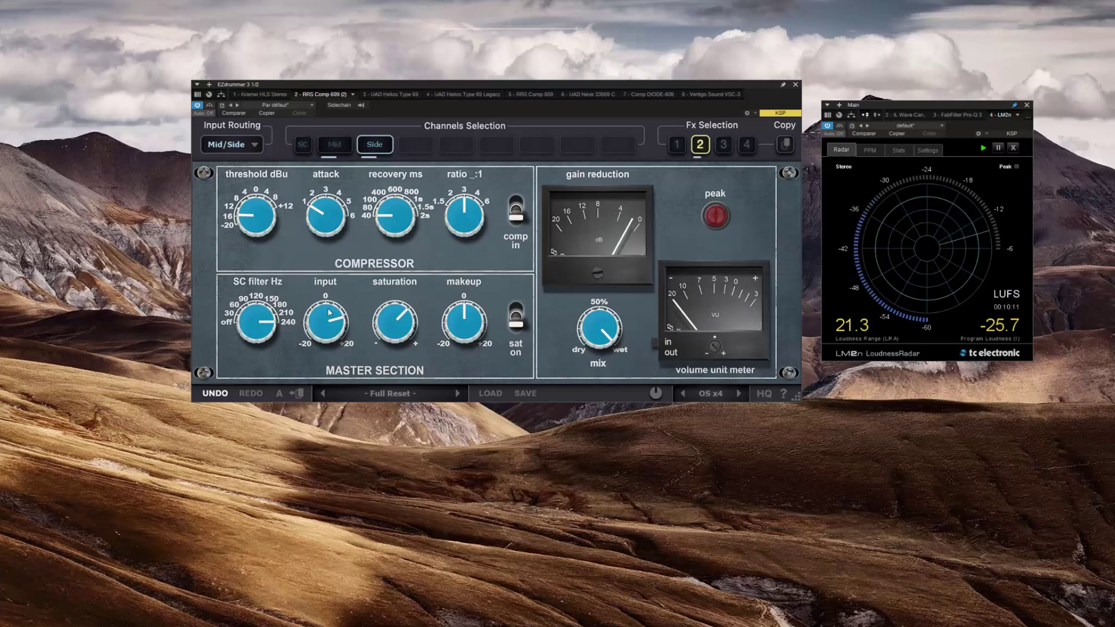
{"action": "mouse_move", "coordinate": [324, 326]}
{"action": "left_click_drag", "start_coordinate": [323, 326], "coordinate": [325, 322]}
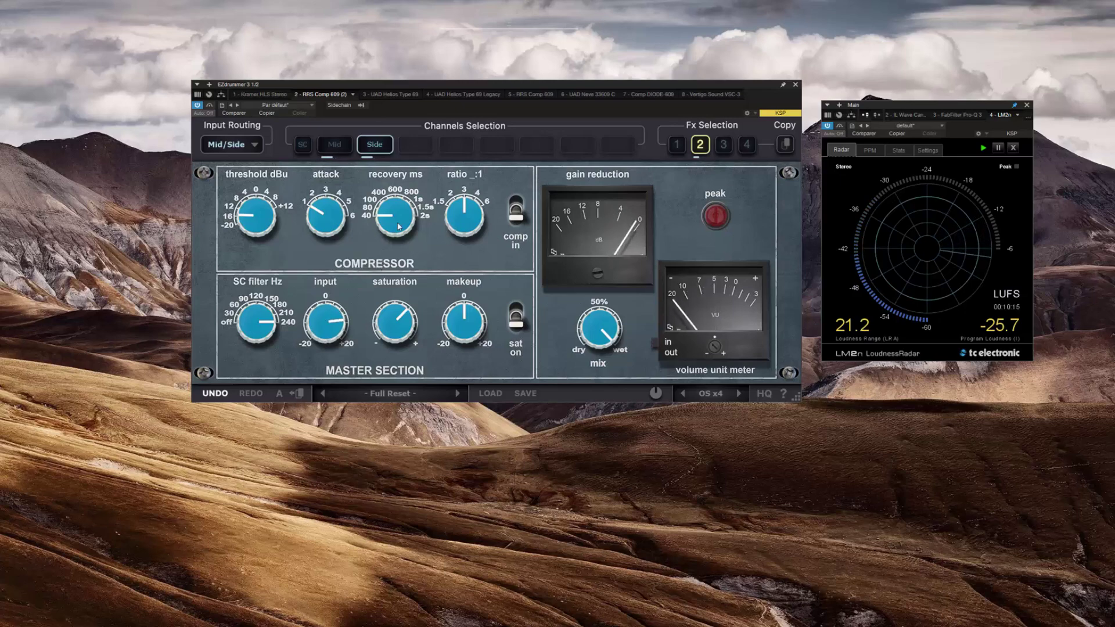
{"action": "mouse_move", "coordinate": [249, 215]}
{"action": "left_mouse_down"}
{"action": "mouse_move", "coordinate": [250, 246]}
{"action": "mouse_move", "coordinate": [249, 235]}
{"action": "left_mouse_up"}
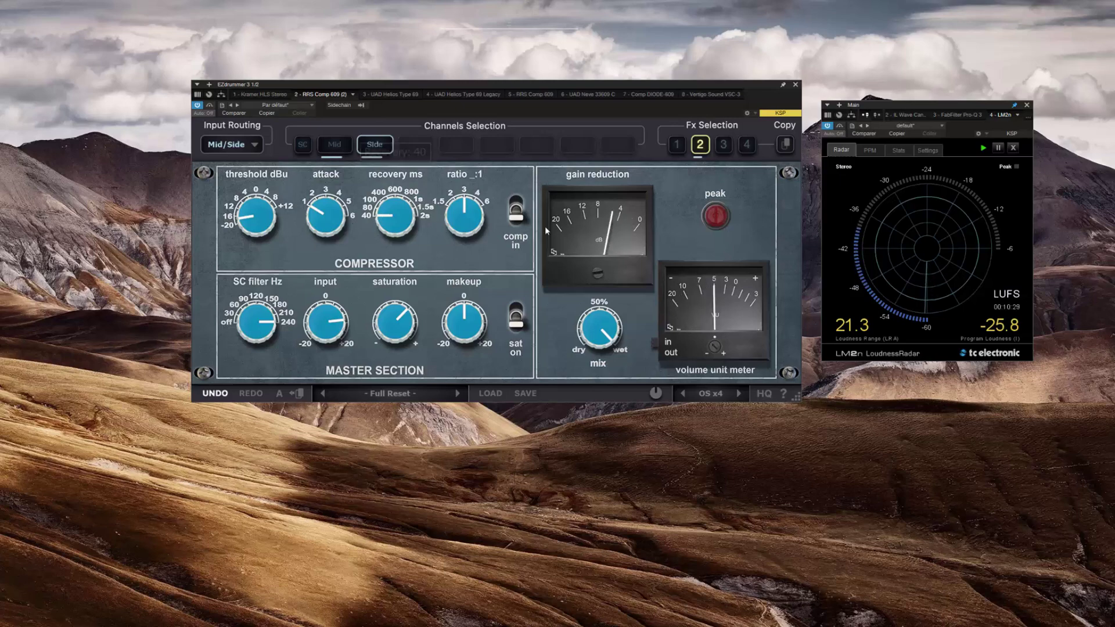
- Lower the Side compressor's makeup gain to about -4.3 dB, check effect 1, and return to effect 2
{"action": "left_click_drag", "start_coordinate": [464, 318], "coordinate": [457, 341]}
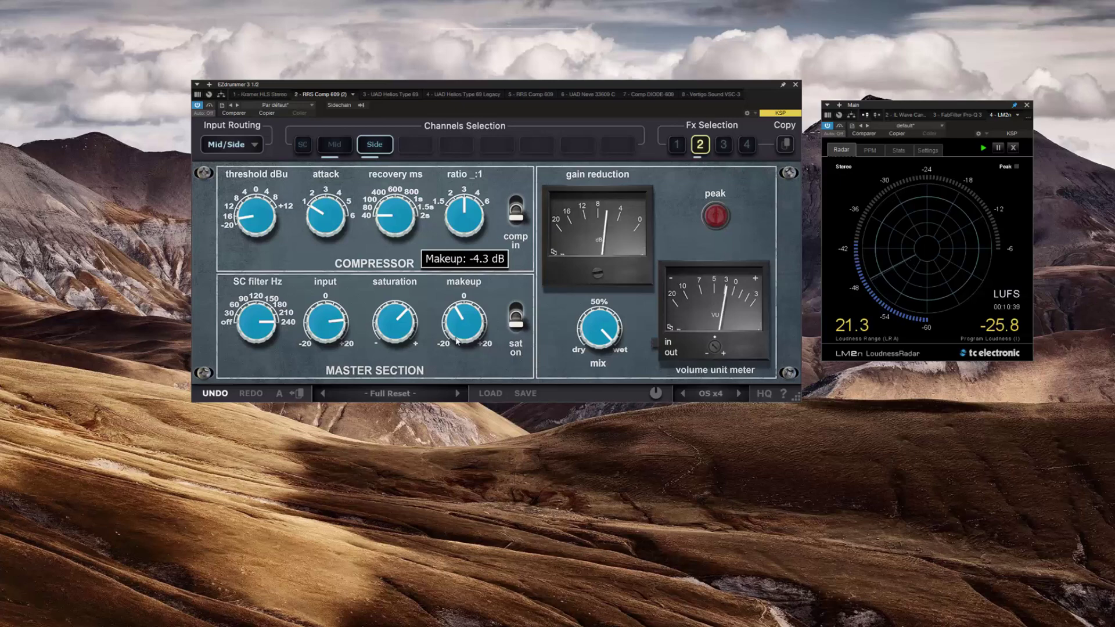
{"action": "left_click_drag", "start_coordinate": [463, 327], "coordinate": [463, 329]}
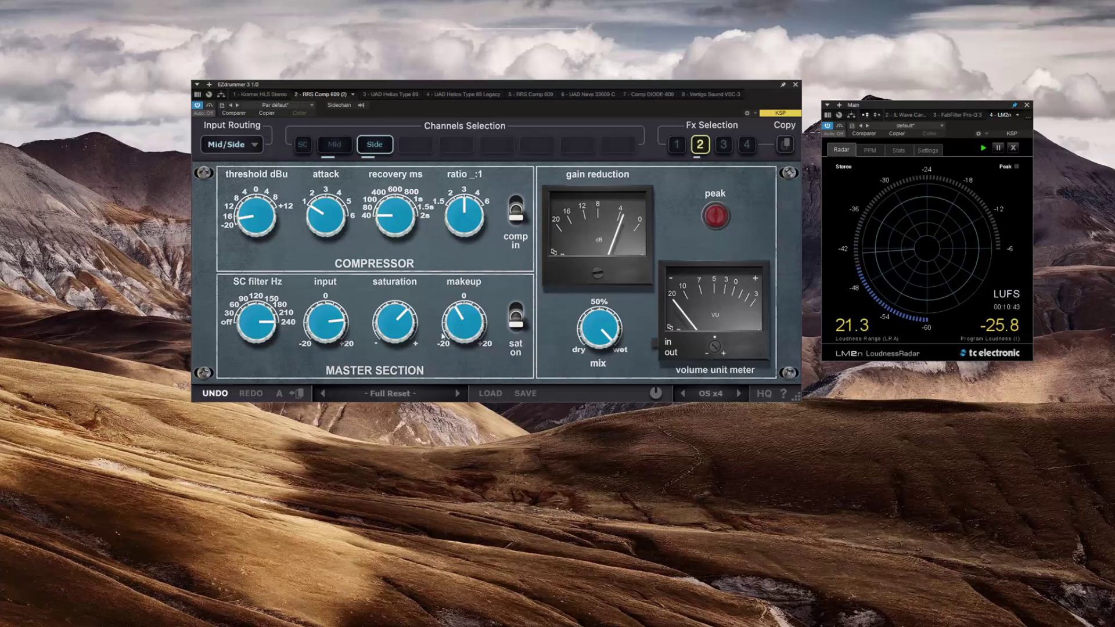
{"action": "left_click", "coordinate": [677, 145]}
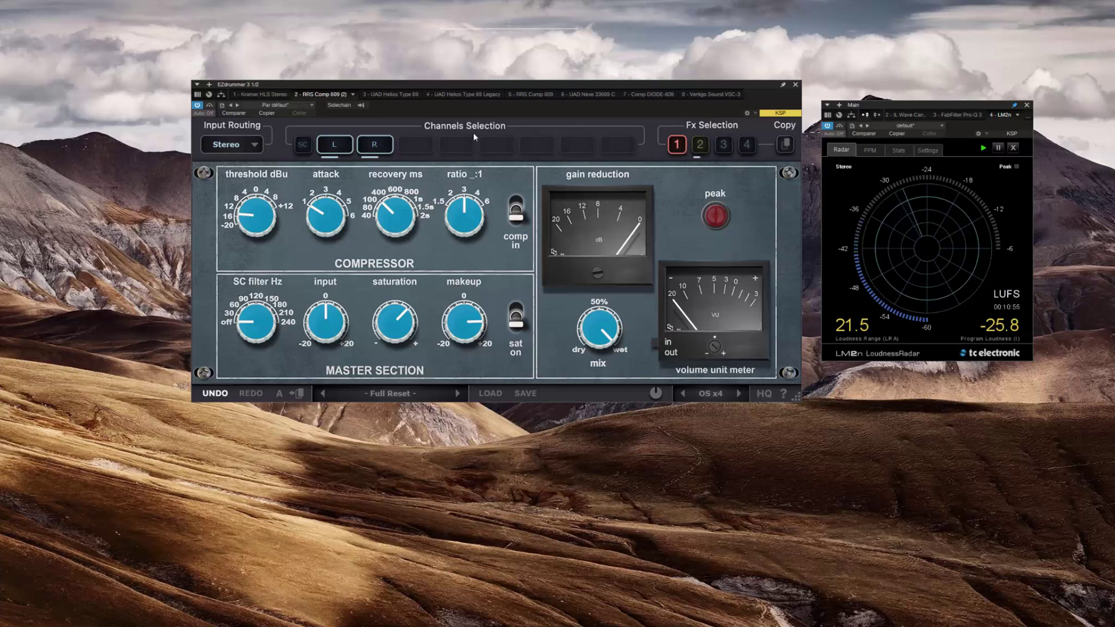
{"action": "left_click", "coordinate": [701, 146]}
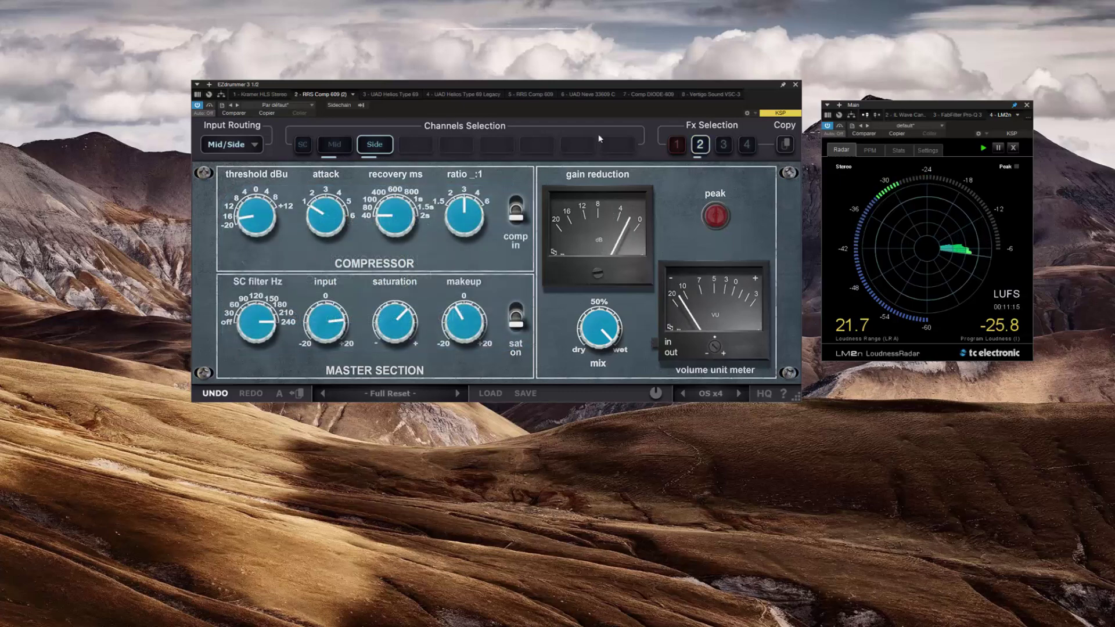
- Reduce the Side compressor's makeup gain to -6.4 dB while comparing the drums with the plugin bypassed
{"action": "left_click", "coordinate": [210, 107]}
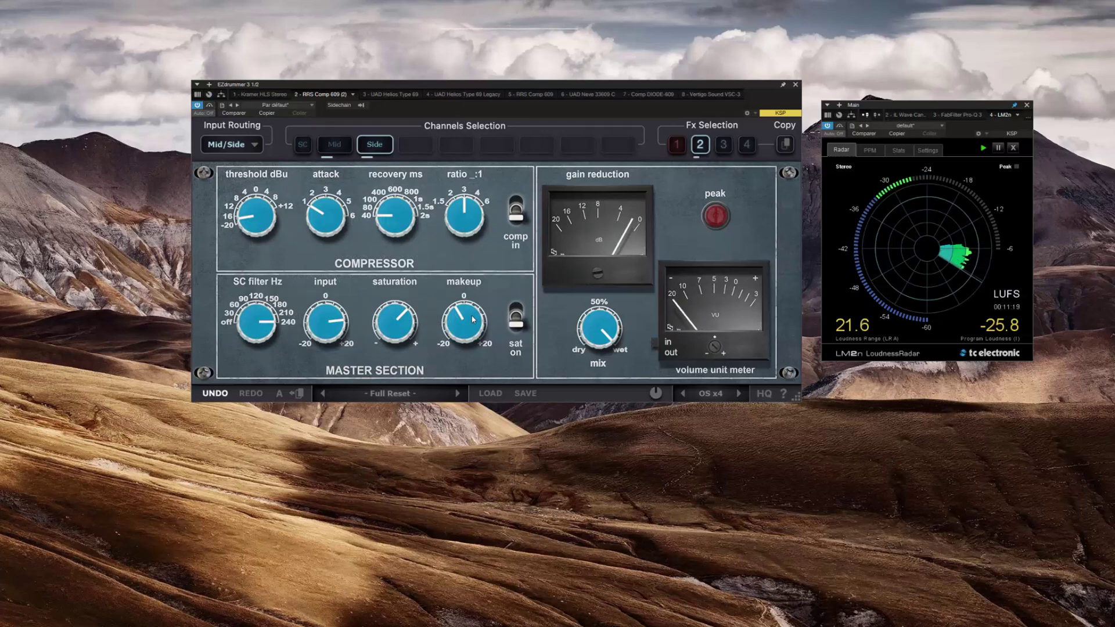
{"action": "mouse_move", "coordinate": [472, 323]}
{"action": "scroll", "coordinate": [472, 324], "scroll_direction": "down", "scroll_amount": 4}
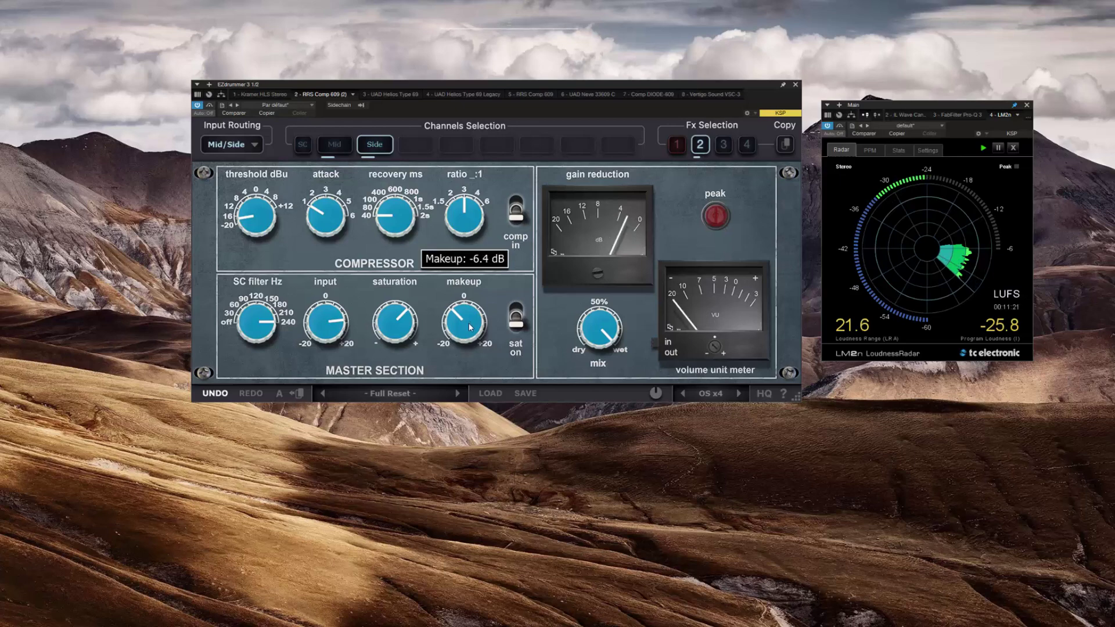
{"action": "left_click", "coordinate": [209, 106]}
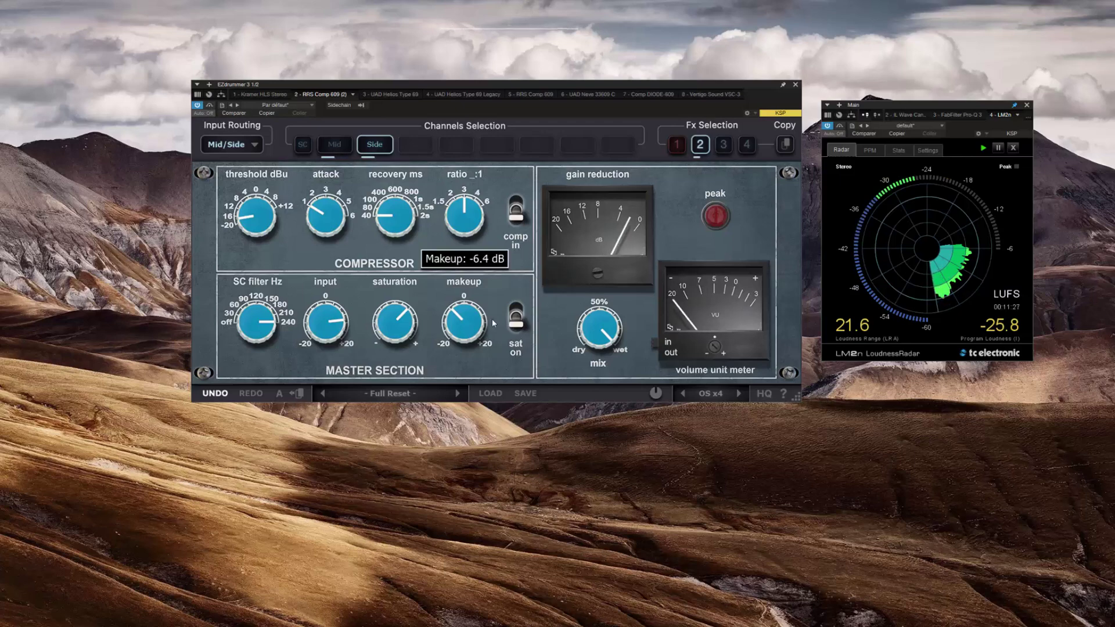
- Select effect 1, lower the plugin's global output gain to -0.7 dB, and bring it back up to about -0.3 dB
{"action": "left_click", "coordinate": [678, 146]}
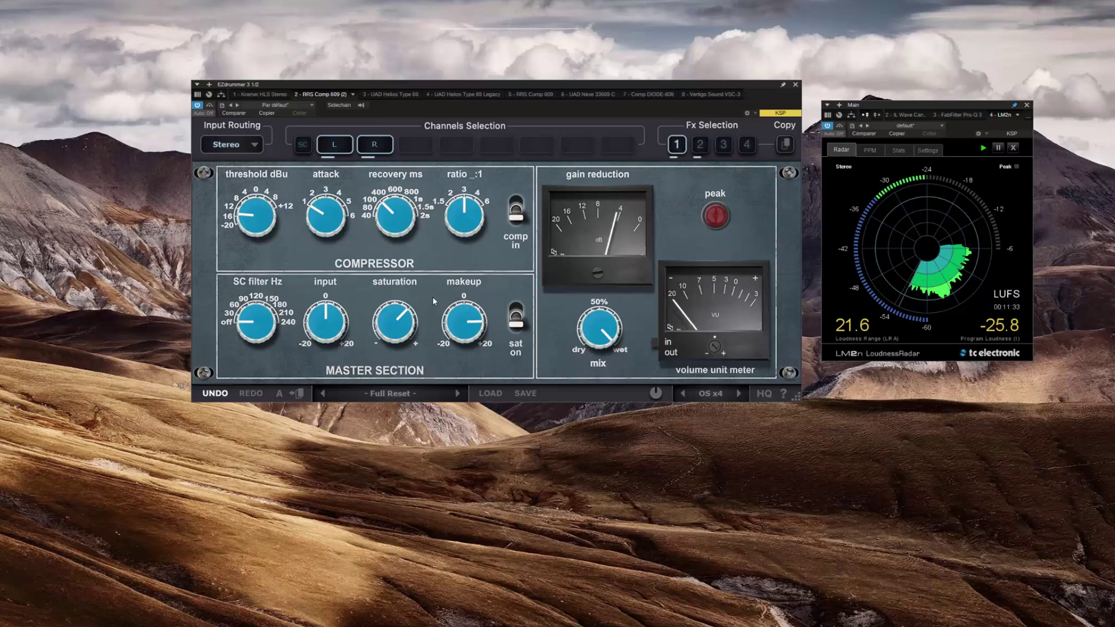
{"action": "mouse_move", "coordinate": [462, 294]}
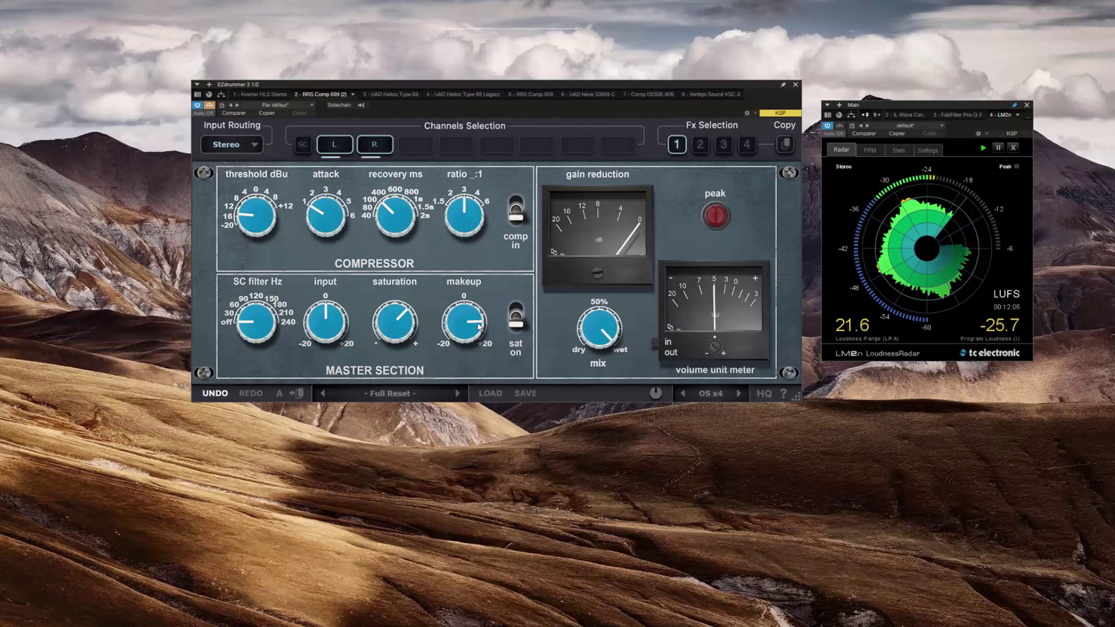
{"action": "mouse_move", "coordinate": [481, 326]}
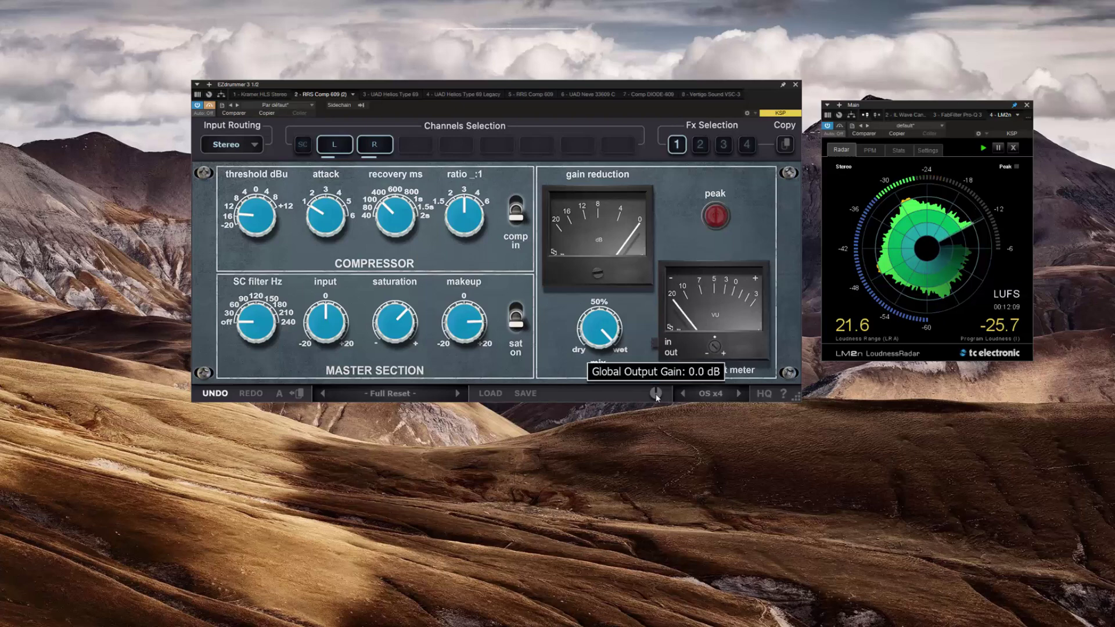
{"action": "scroll", "coordinate": [655, 394], "scroll_direction": "down", "scroll_amount": 6}
{"action": "scroll", "coordinate": [656, 395], "scroll_direction": "down", "scroll_amount": 1}
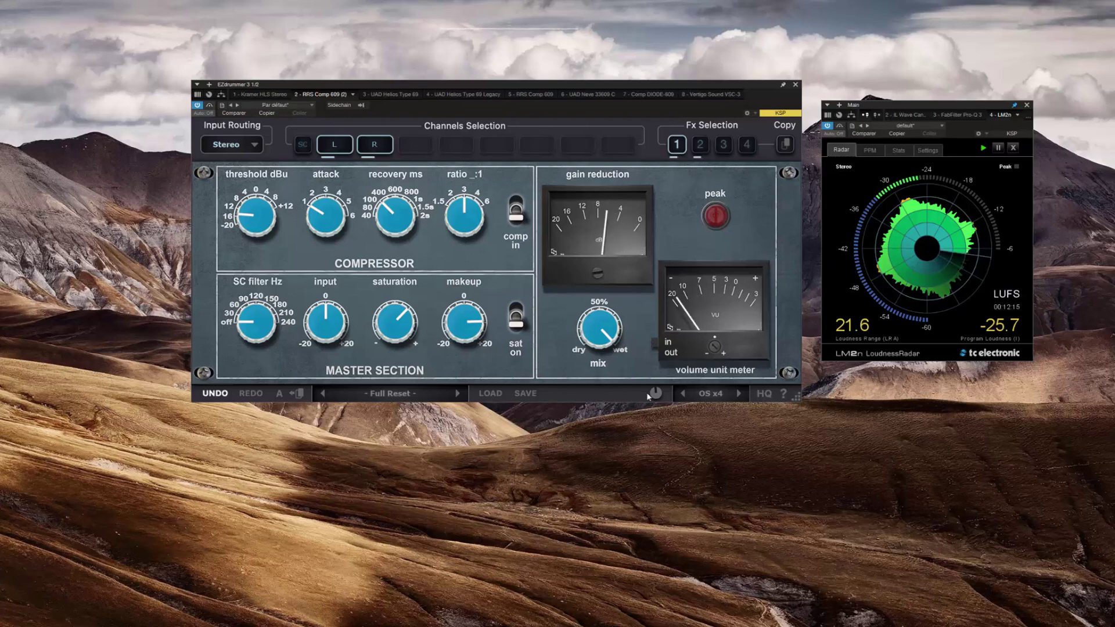
{"action": "mouse_move", "coordinate": [658, 396]}
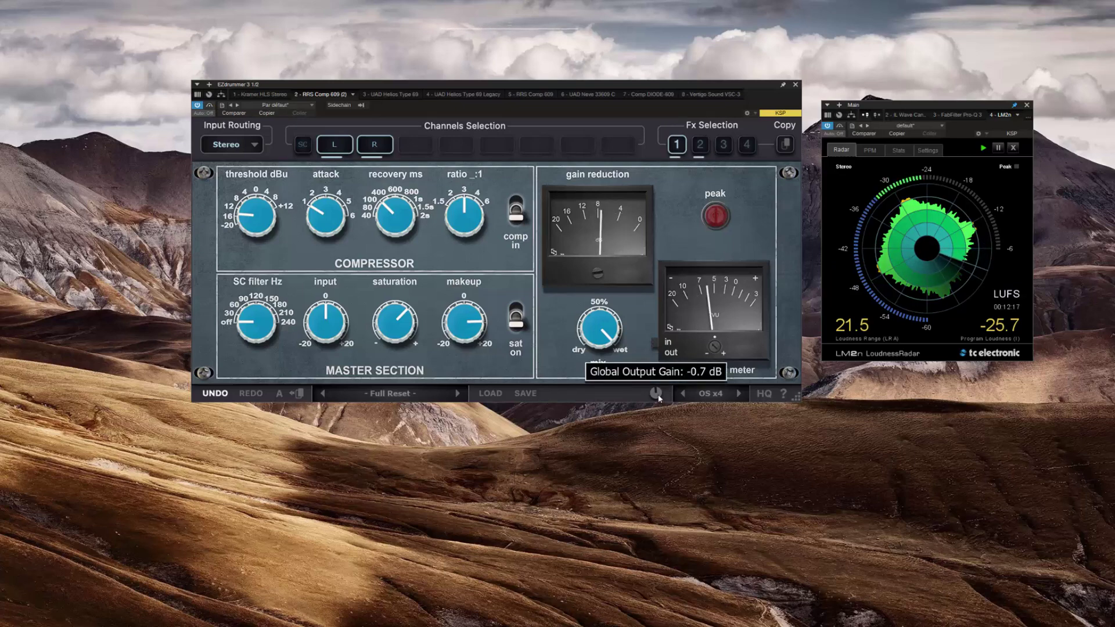
{"action": "scroll", "coordinate": [656, 395], "scroll_direction": "up", "scroll_amount": 2}
{"action": "scroll", "coordinate": [656, 395], "scroll_direction": "up", "scroll_amount": 2}
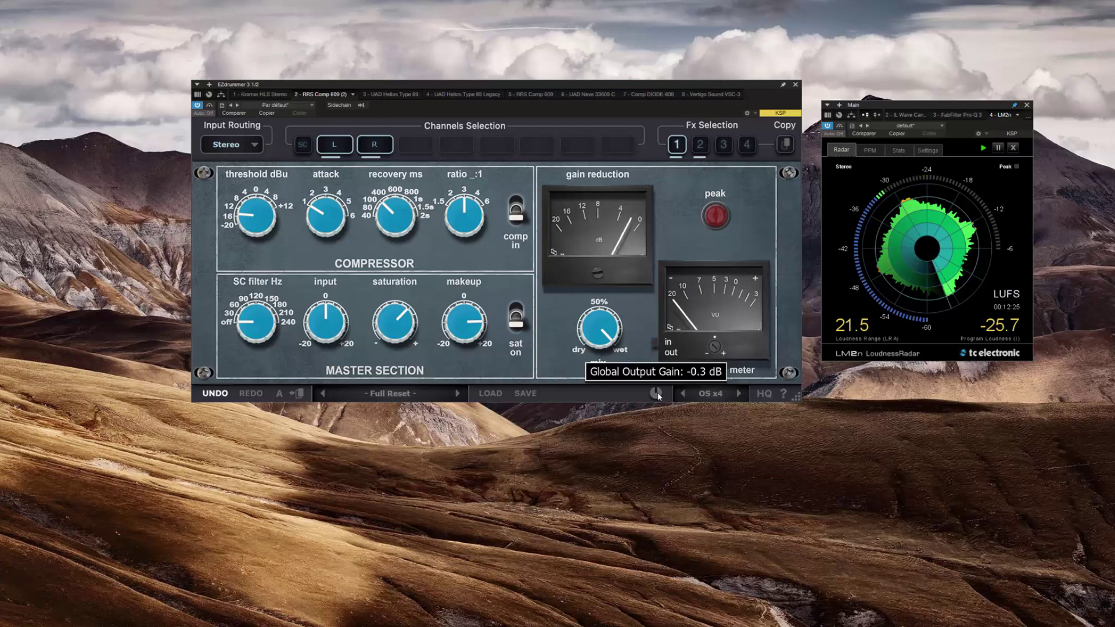
{"action": "scroll", "coordinate": [658, 394], "scroll_direction": "up", "scroll_amount": 1}
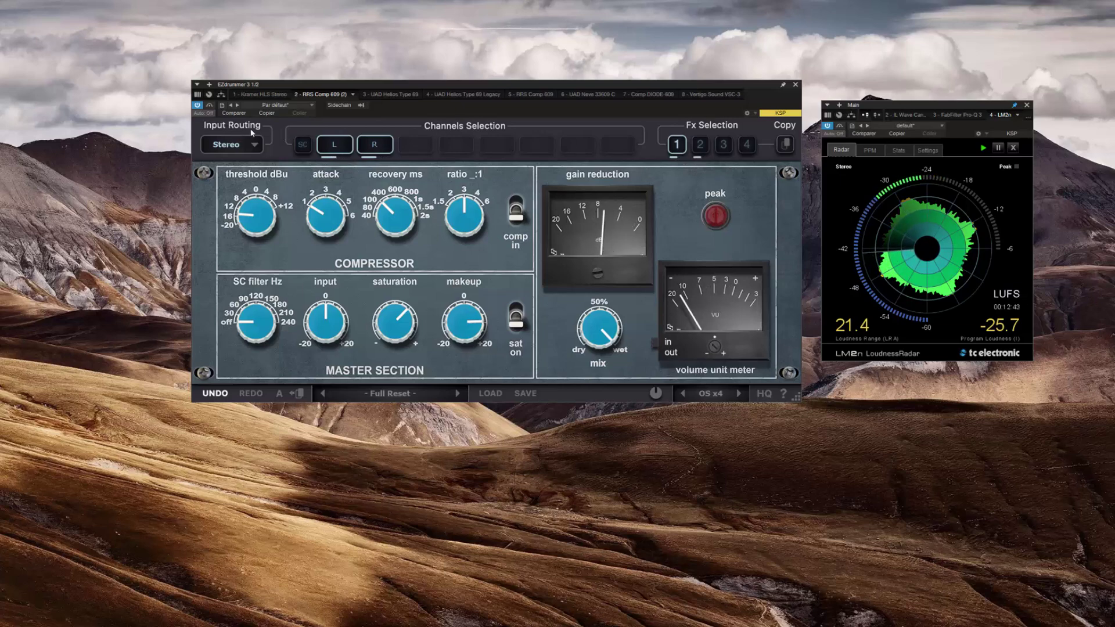
- Compare the drums with and without effect 2's Side compression
{"action": "left_click", "coordinate": [702, 145]}
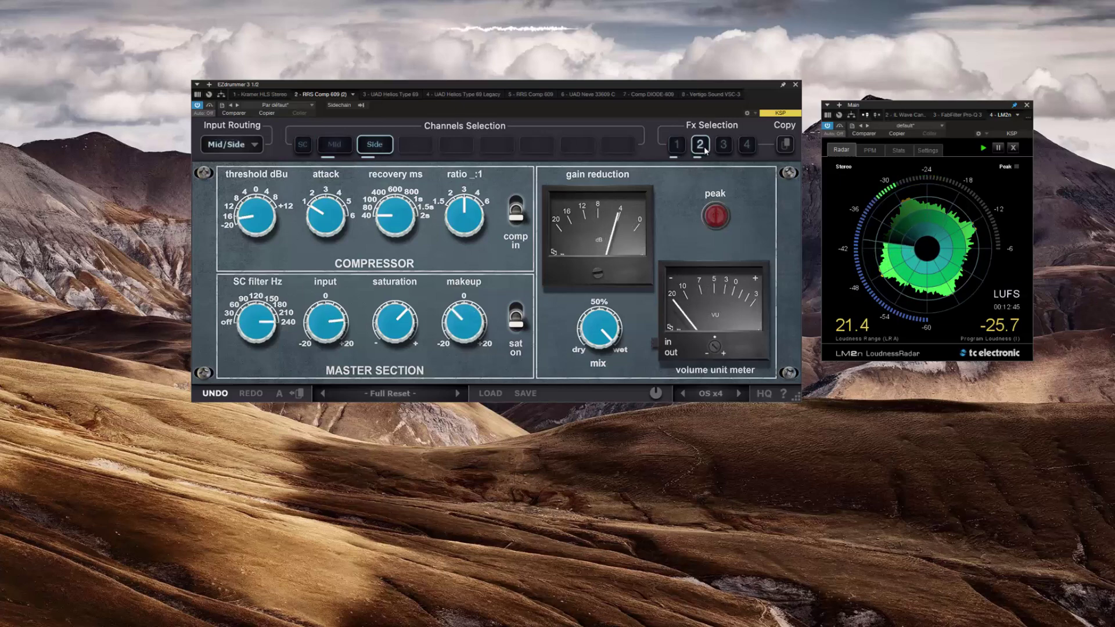
{"action": "left_click", "coordinate": [701, 144]}
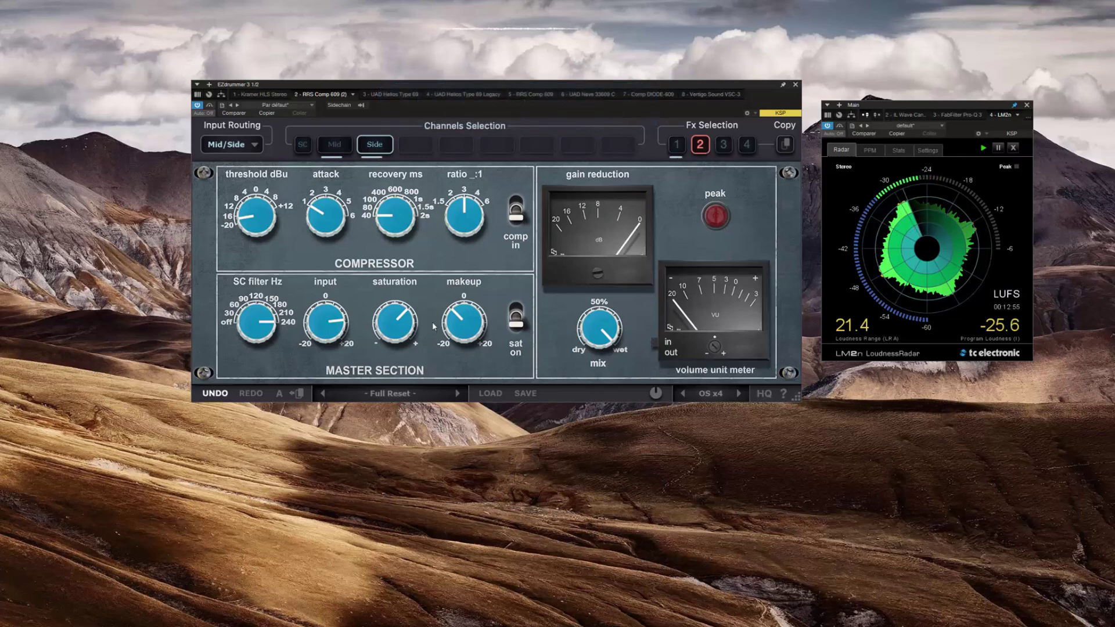
{"action": "left_click", "coordinate": [700, 146]}
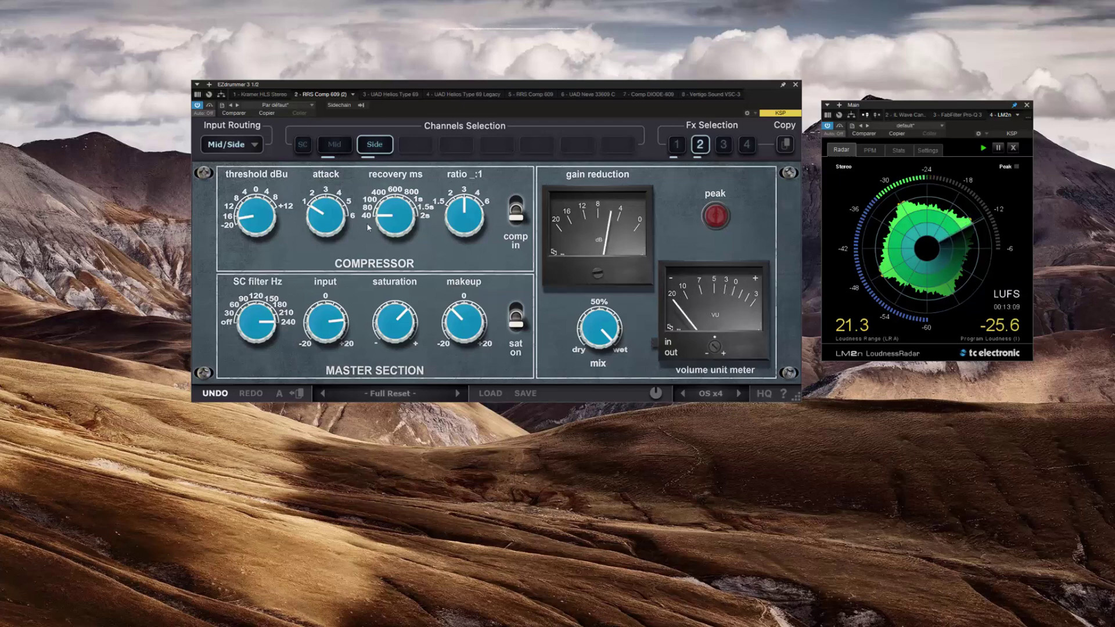
- Lengthen the Side compressor's recovery time to about 100 ms
{"action": "left_click_drag", "start_coordinate": [394, 228], "coordinate": [389, 199]}
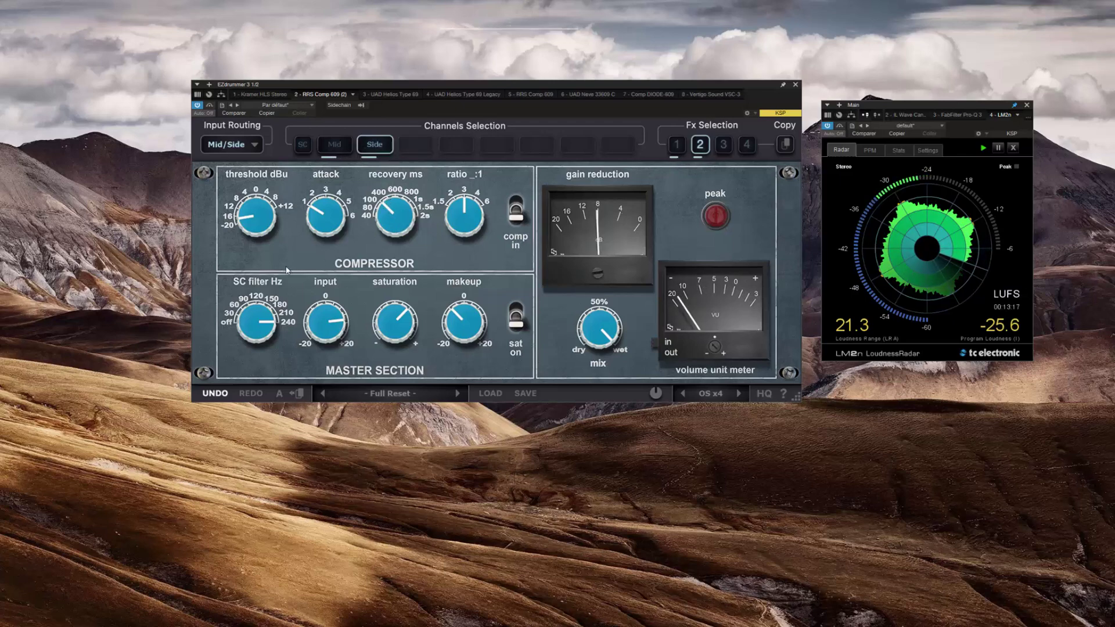
{"action": "mouse_move", "coordinate": [407, 198]}
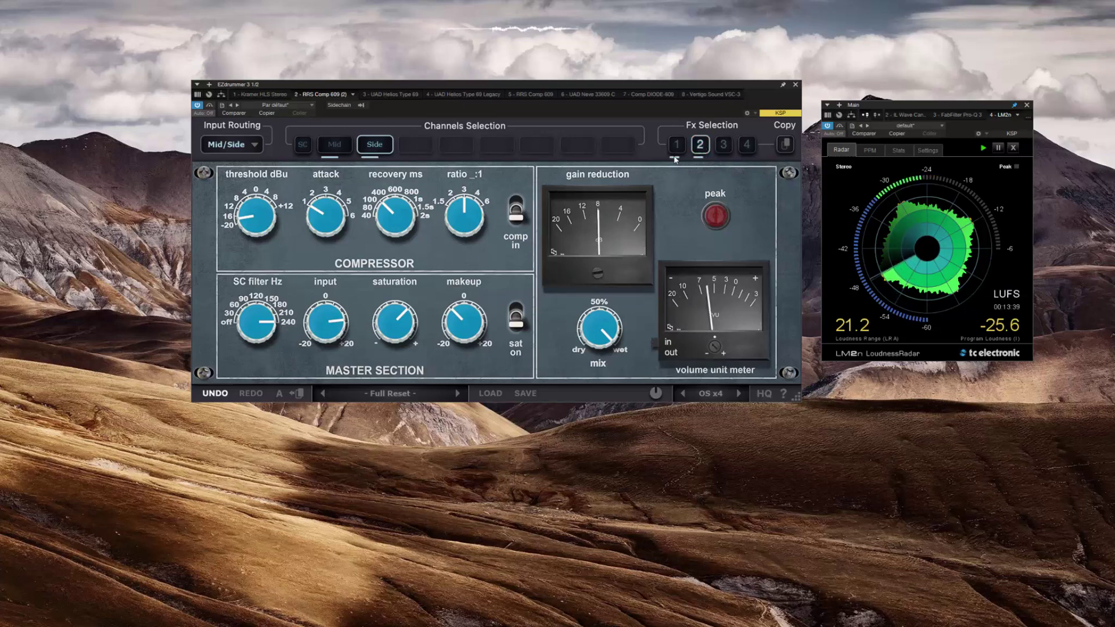
{"action": "mouse_move", "coordinate": [349, 254]}
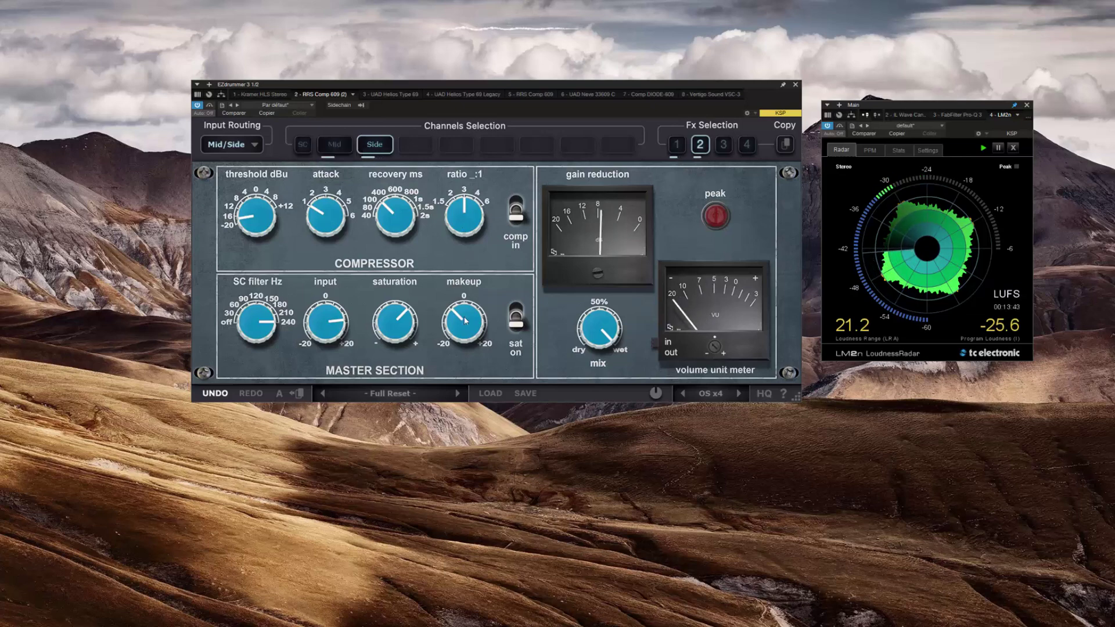
- Fine-tune the Side compressor's makeup gain, trying up to -3.1 dB and settling slightly below -3.9 dB
{"action": "scroll", "coordinate": [463, 321], "scroll_direction": "up", "scroll_amount": 5}
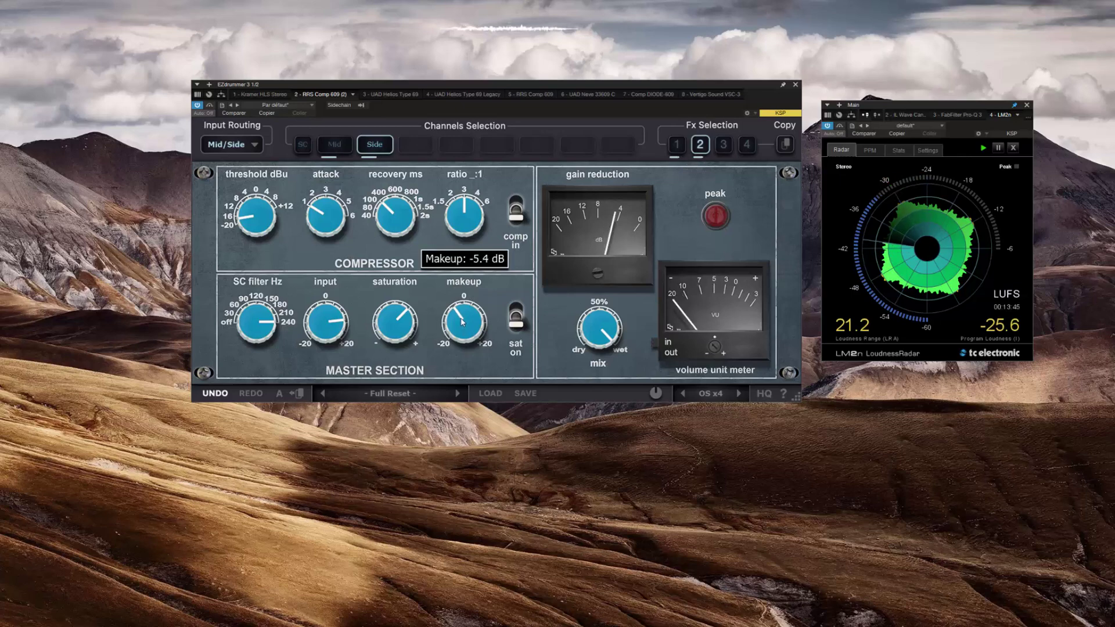
{"action": "scroll", "coordinate": [463, 321], "scroll_direction": "up", "scroll_amount": 3}
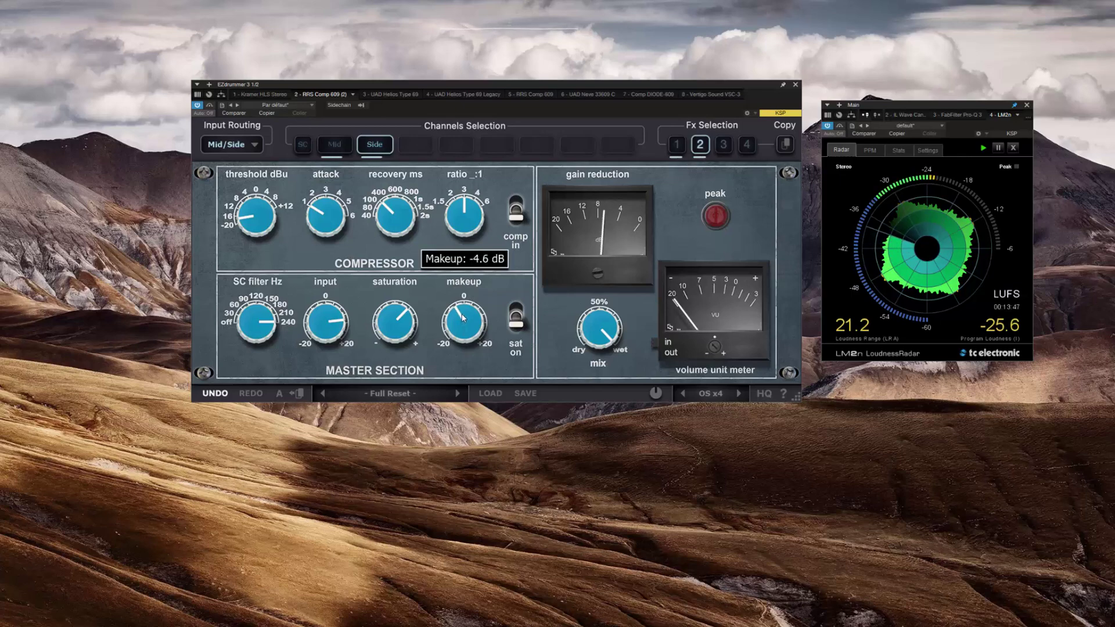
{"action": "scroll", "coordinate": [463, 317], "scroll_direction": "up", "scroll_amount": 3}
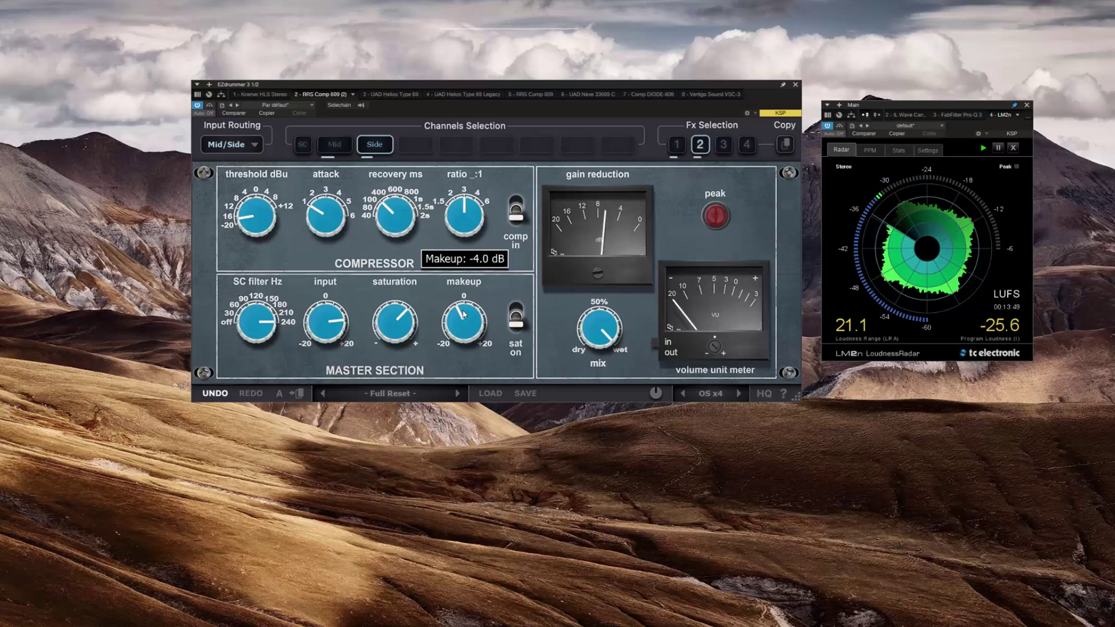
{"action": "scroll", "coordinate": [464, 314], "scroll_direction": "up", "scroll_amount": 5}
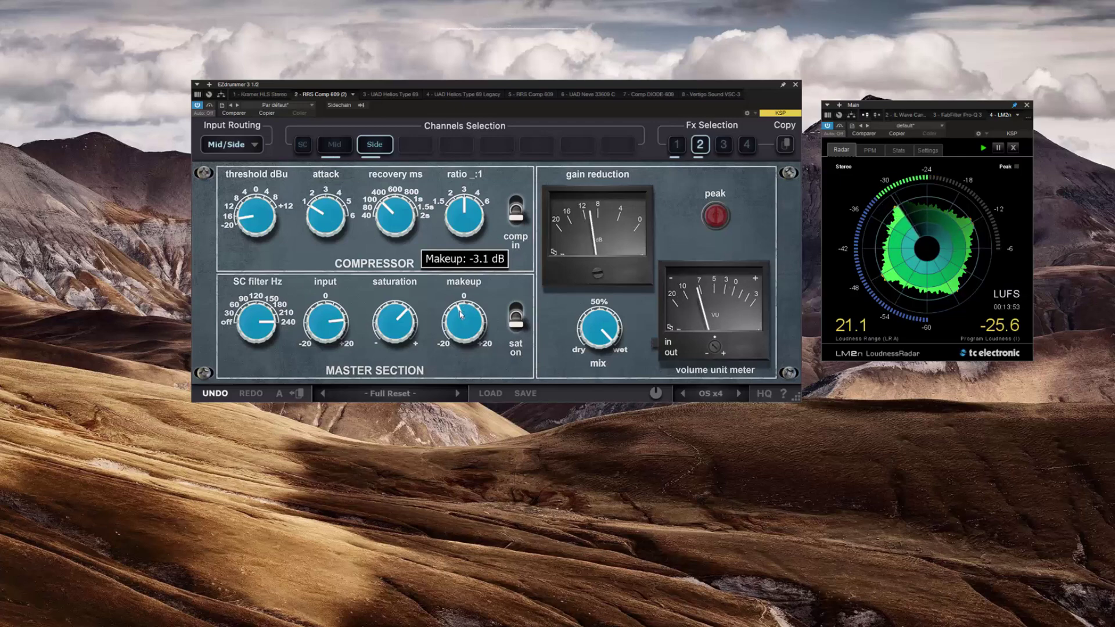
{"action": "scroll", "coordinate": [459, 314], "scroll_direction": "down", "scroll_amount": 4}
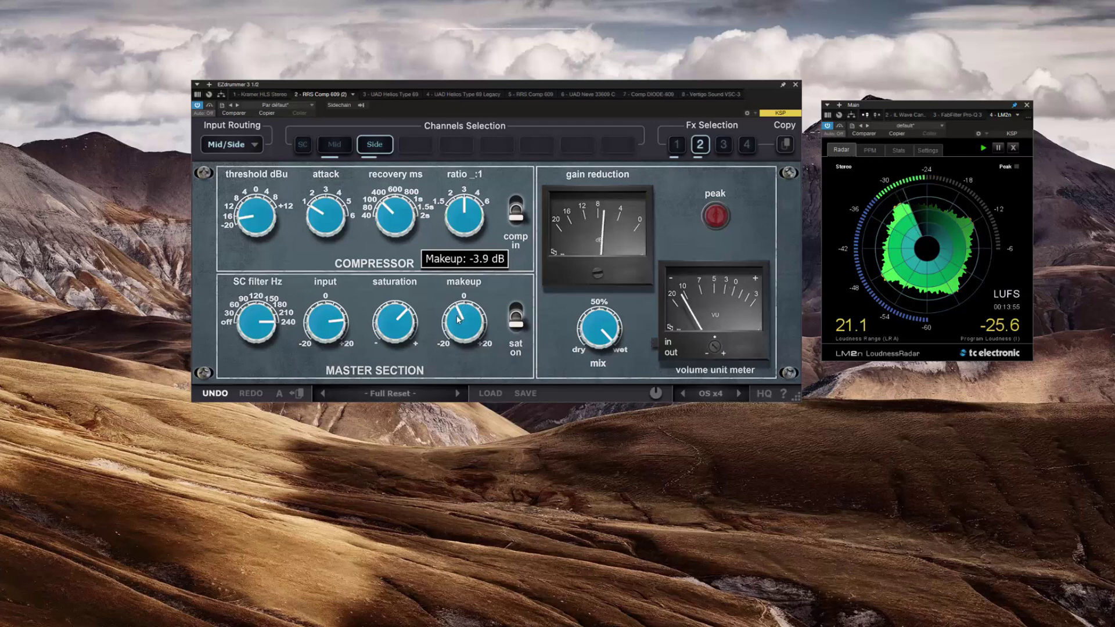
{"action": "scroll", "coordinate": [458, 318], "scroll_direction": "down", "scroll_amount": 3}
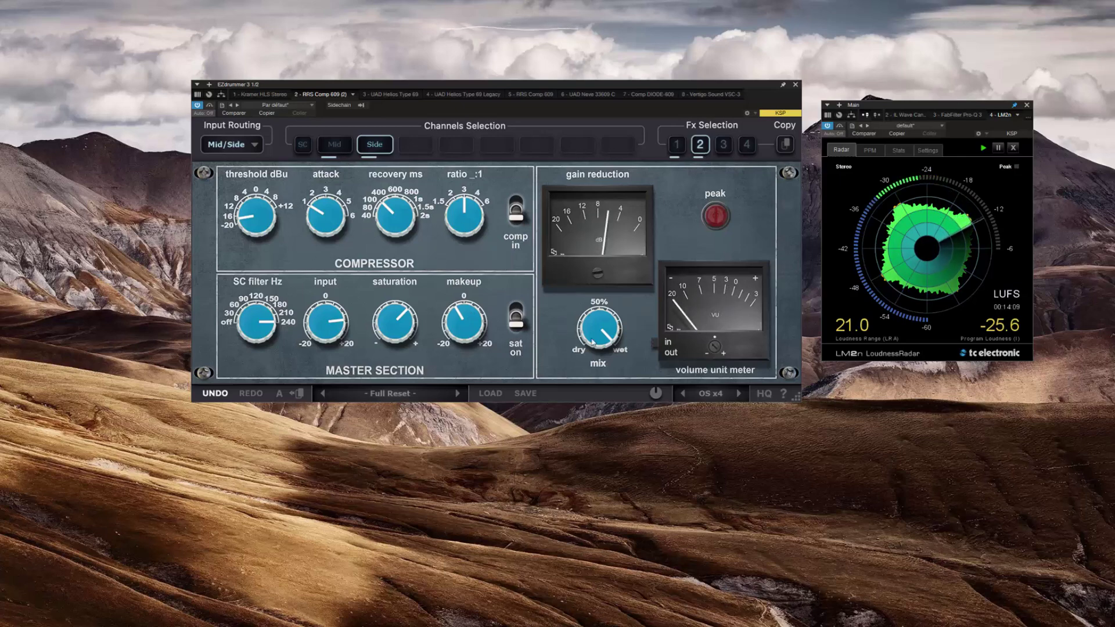
{"action": "mouse_move", "coordinate": [462, 235]}
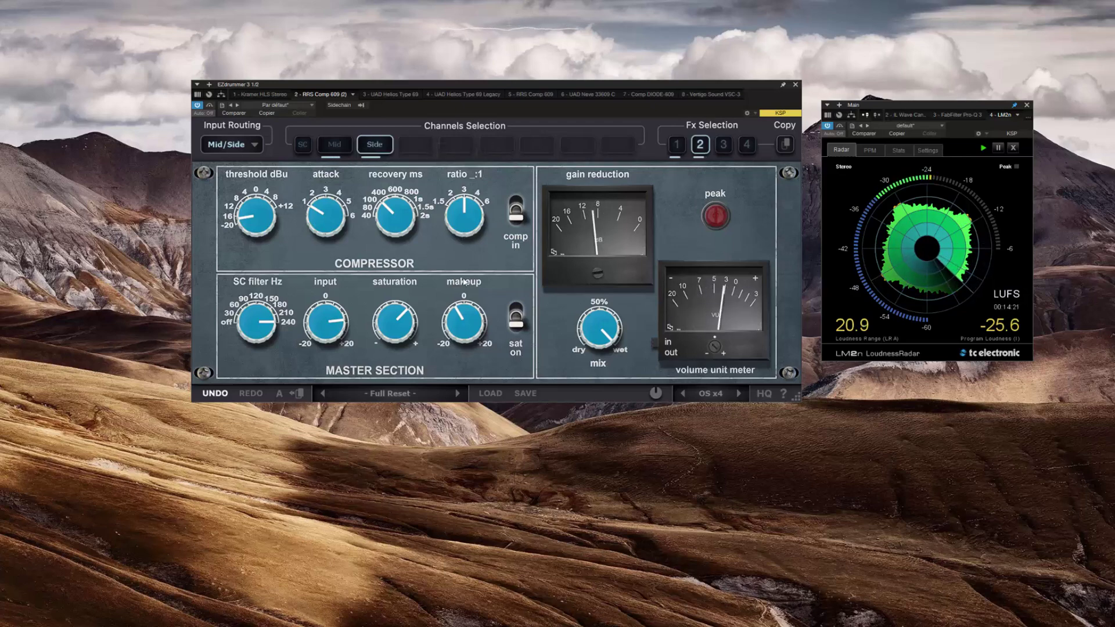
{"action": "left_click_drag", "start_coordinate": [462, 316], "coordinate": [461, 316]}
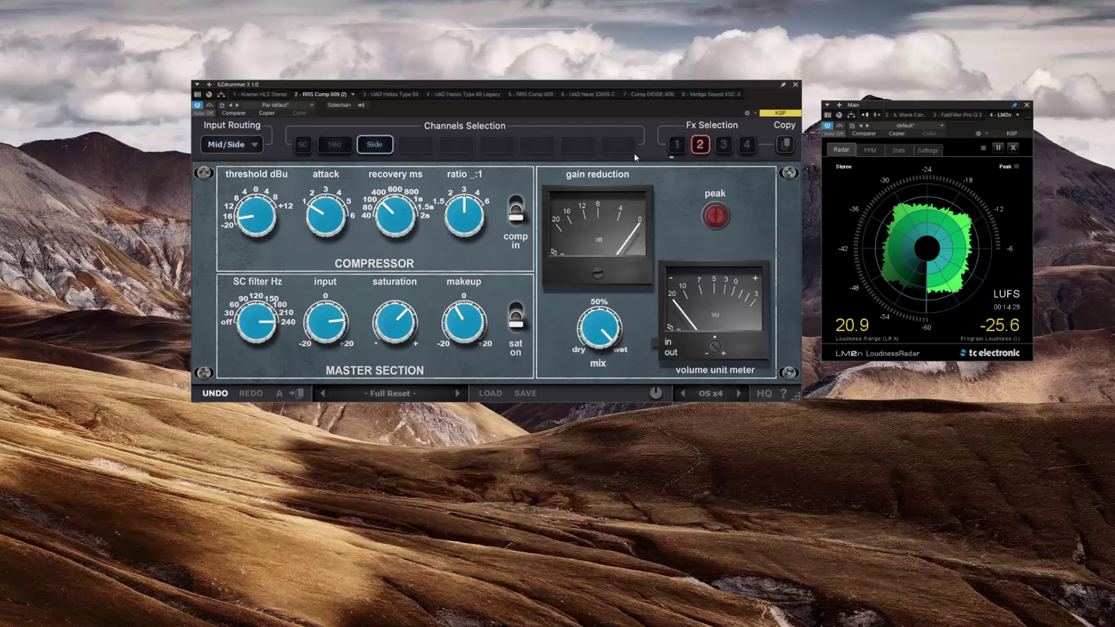
- Return to stereo effect 1 and set its attack to mode 3
{"action": "left_click", "coordinate": [678, 145]}
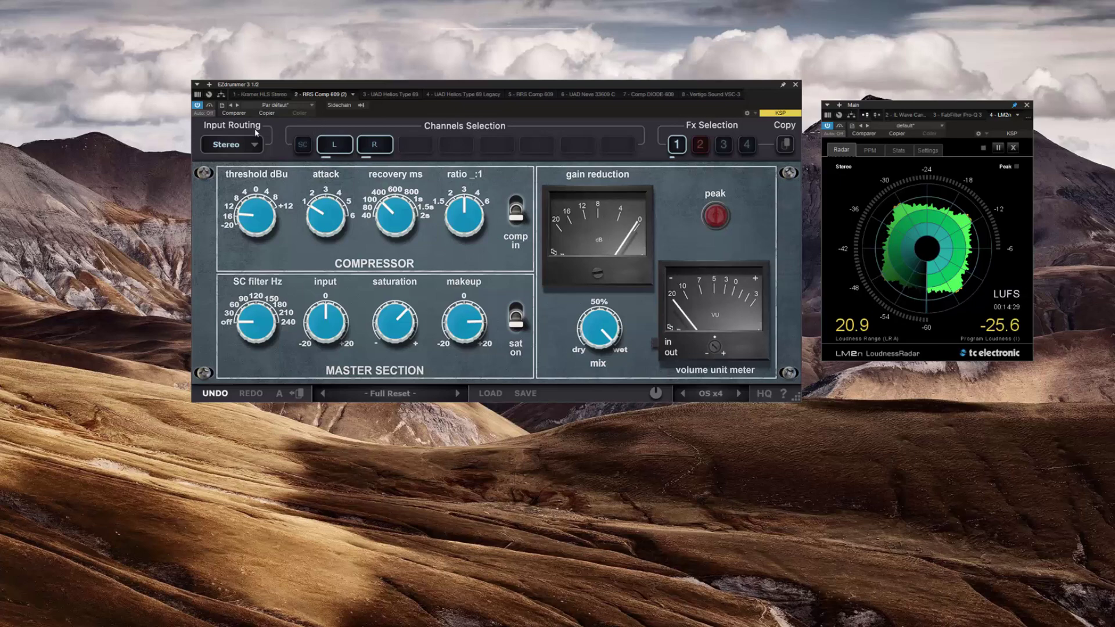
{"action": "left_click", "coordinate": [214, 108]}
{"action": "mouse_move", "coordinate": [327, 221]}
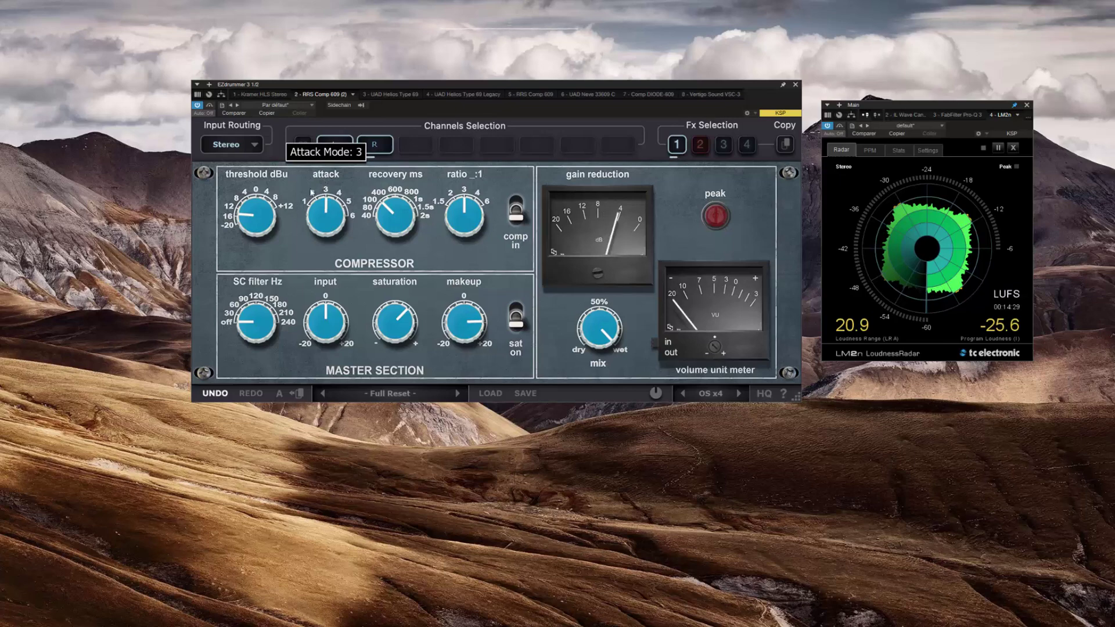
{"action": "mouse_move", "coordinate": [257, 219]}
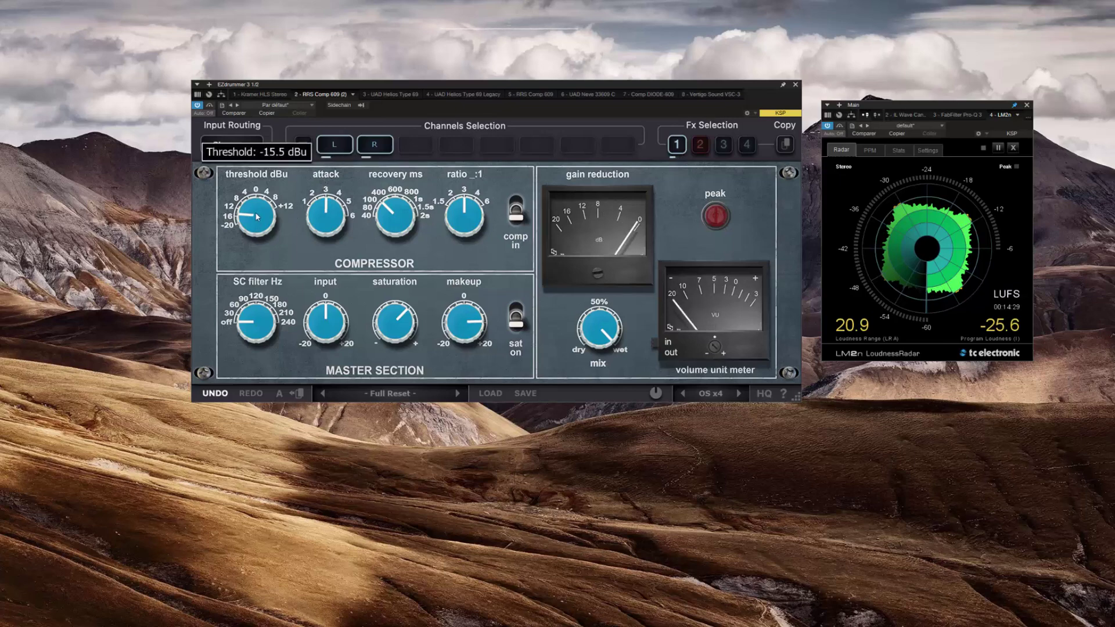
- Lower the stereo compressor's threshold to about -16 dBu and set its attack to mode 1
{"action": "left_click_drag", "start_coordinate": [257, 219], "coordinate": [249, 267]}
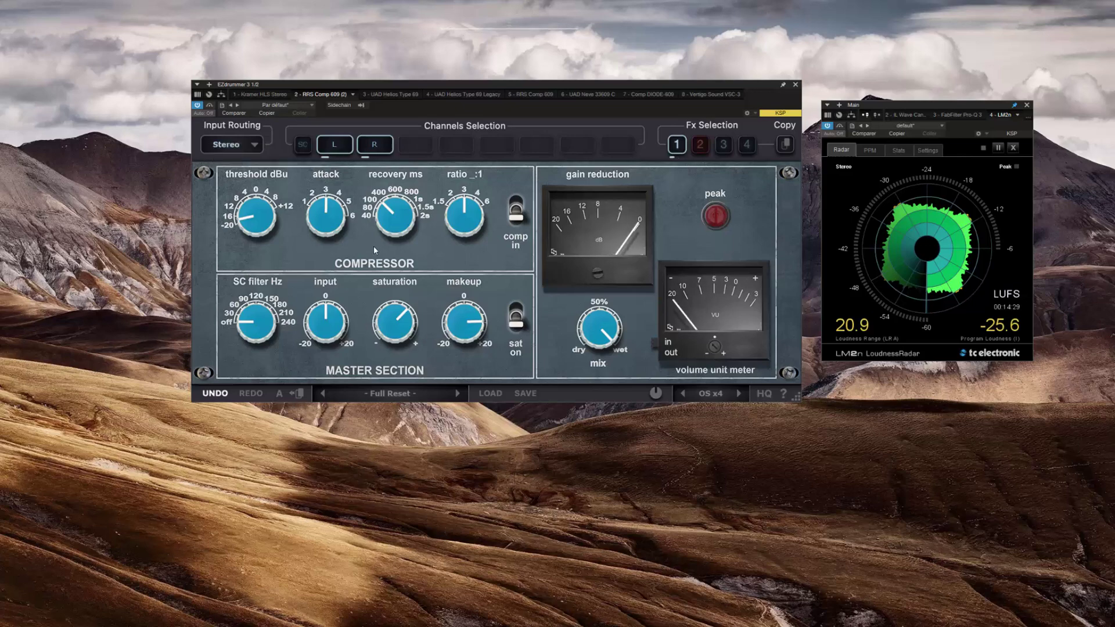
{"action": "mouse_move", "coordinate": [388, 243]}
{"action": "mouse_move", "coordinate": [249, 219]}
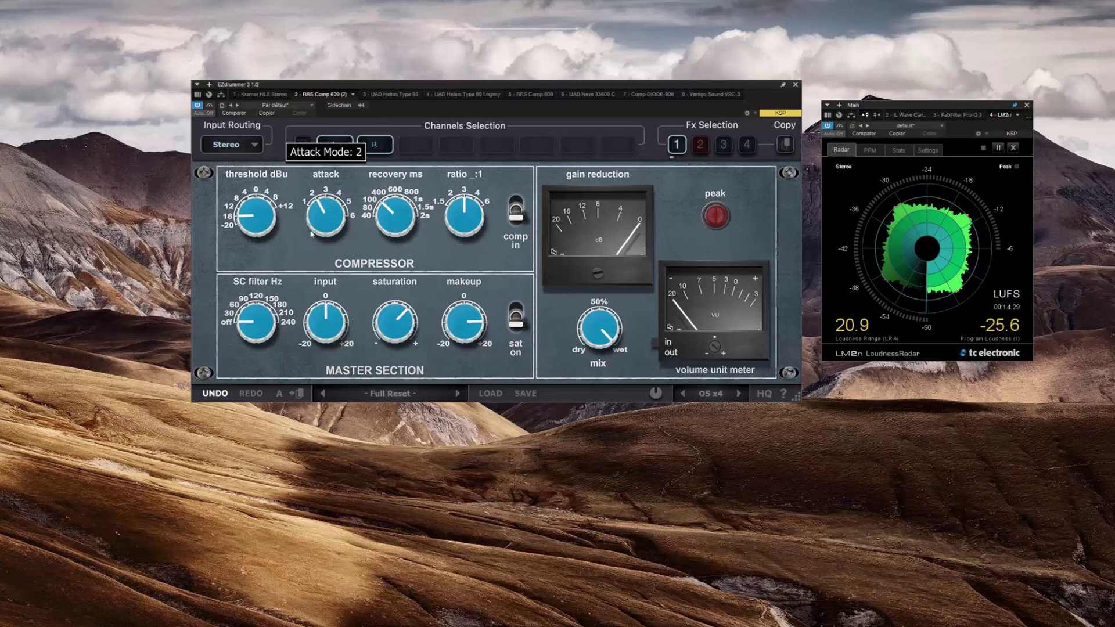
{"action": "scroll", "coordinate": [312, 234], "scroll_direction": "down", "scroll_amount": 1}
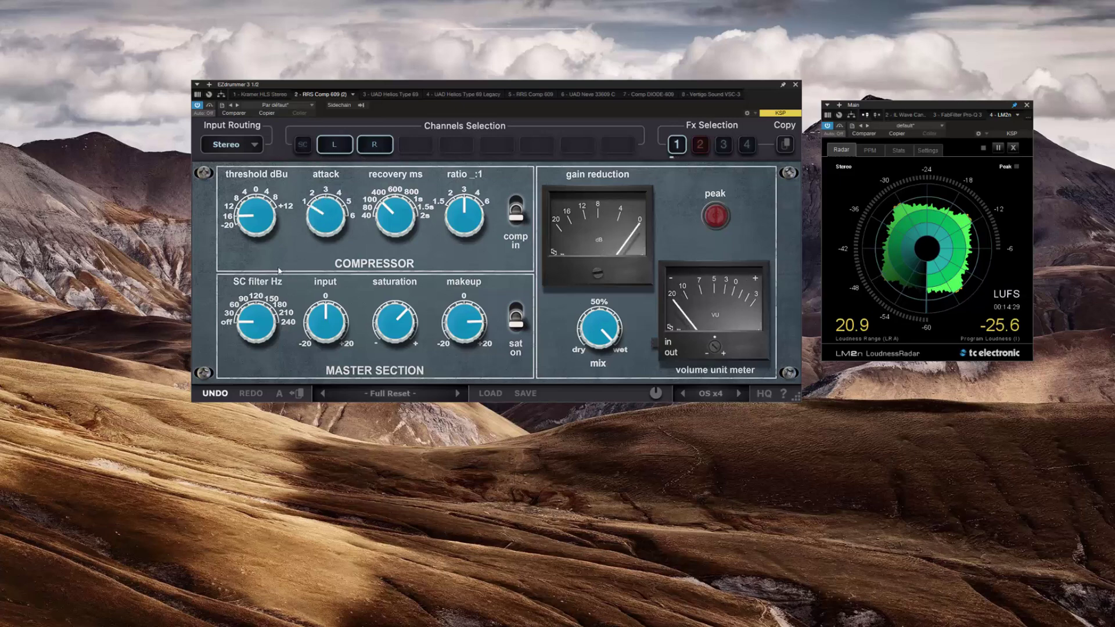
- Audition the sidechain filter at about 197 Hz during playback and return it to 0 Hz
{"action": "mouse_move", "coordinate": [241, 318]}
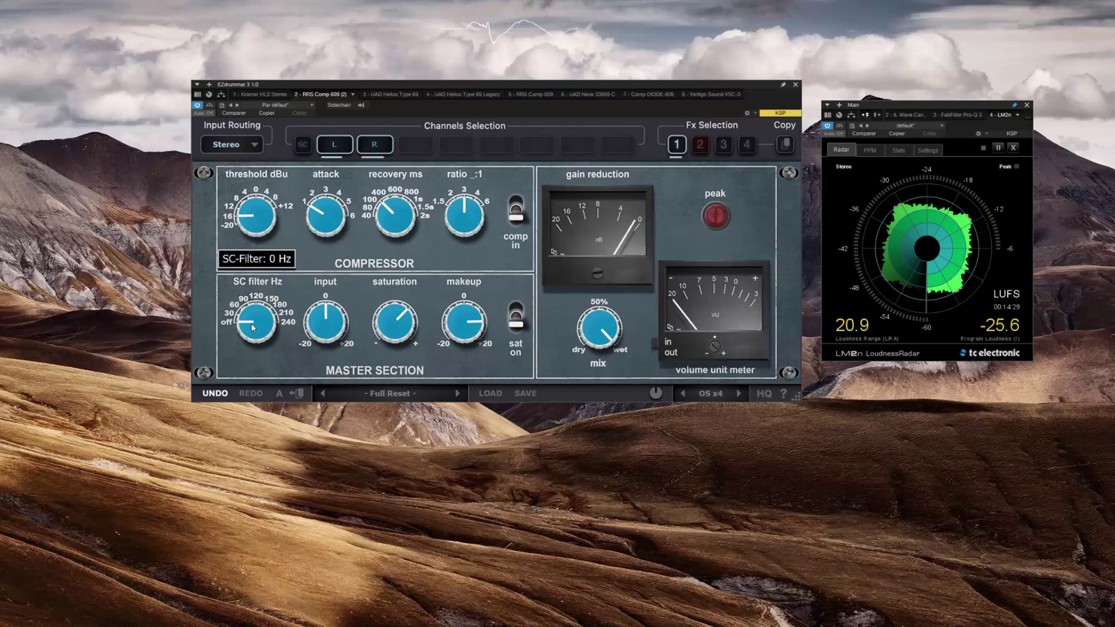
{"action": "left_click_drag", "start_coordinate": [252, 328], "coordinate": [296, 135]}
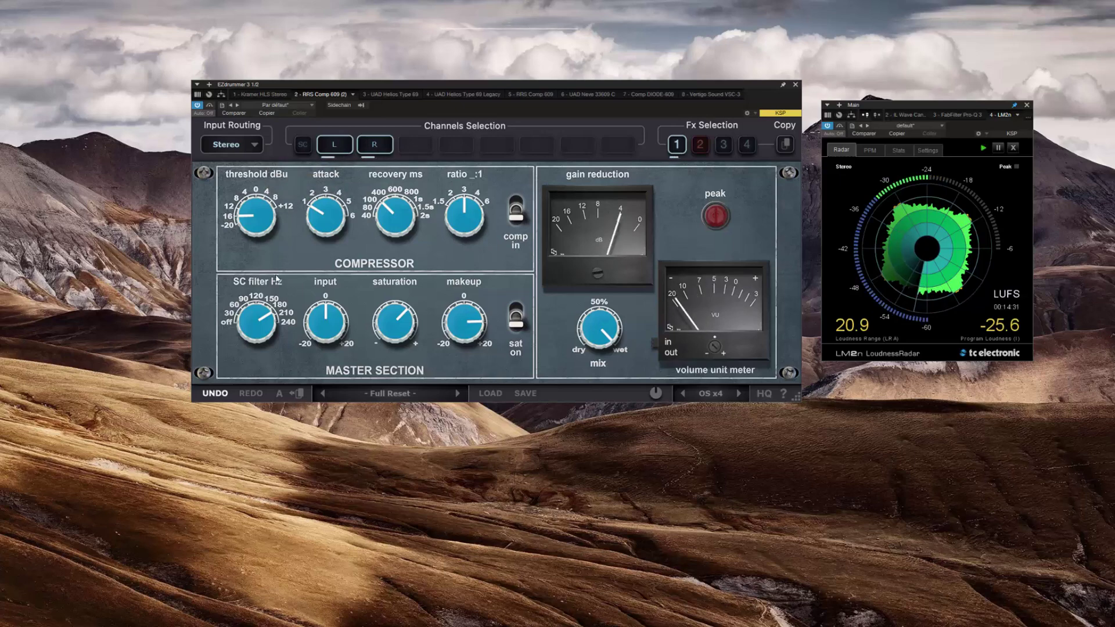
{"action": "mouse_move", "coordinate": [253, 316]}
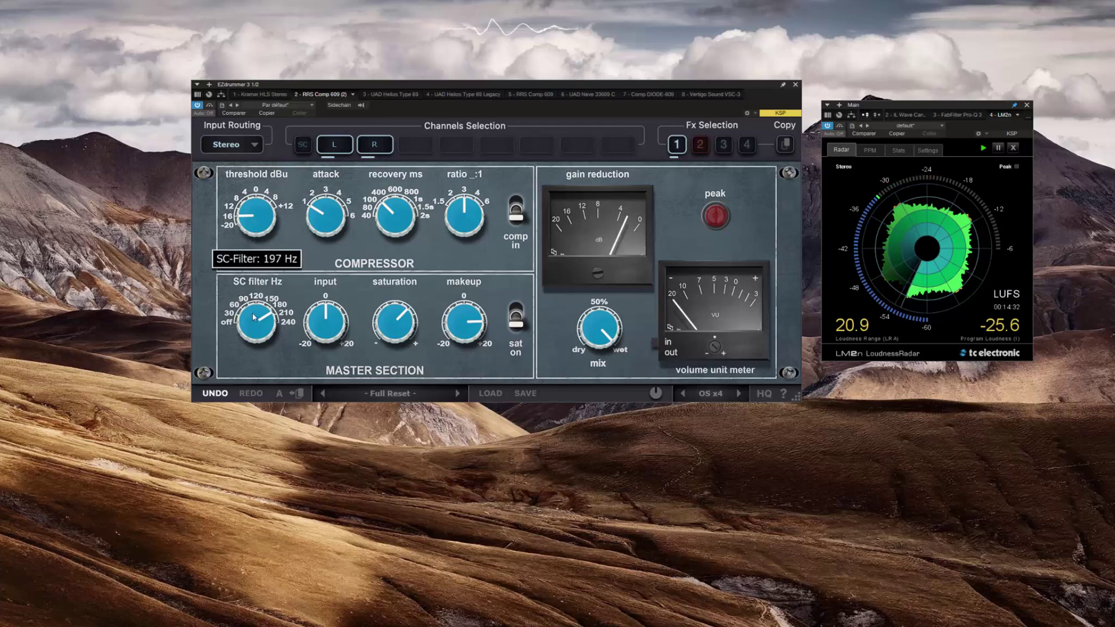
{"action": "left_click_drag", "start_coordinate": [254, 317], "coordinate": [225, 583]}
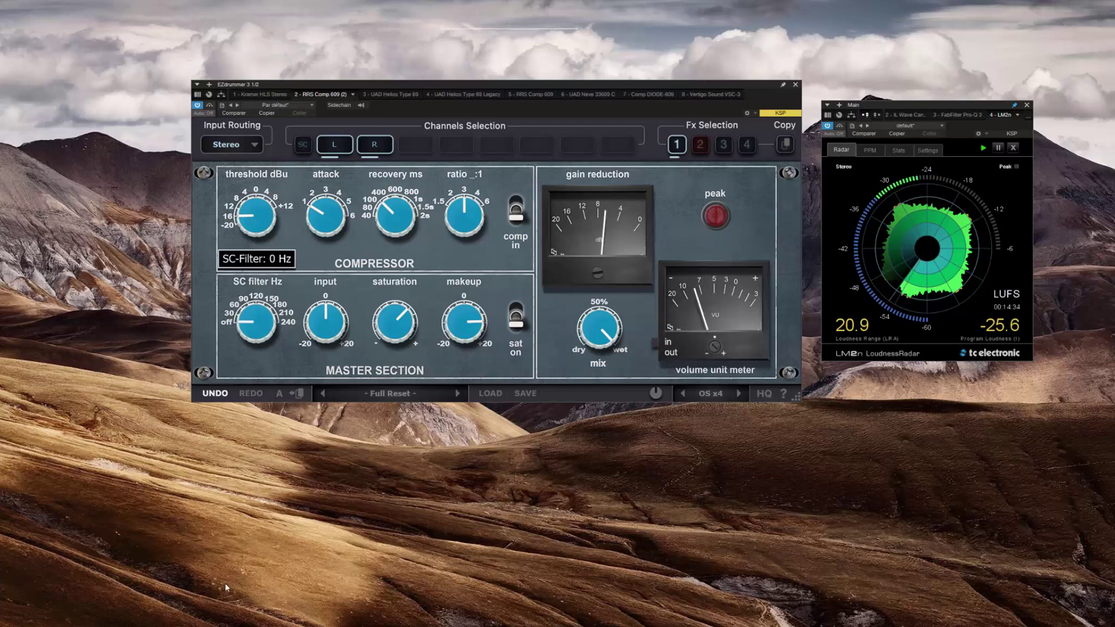
{"action": "mouse_move", "coordinate": [251, 340]}
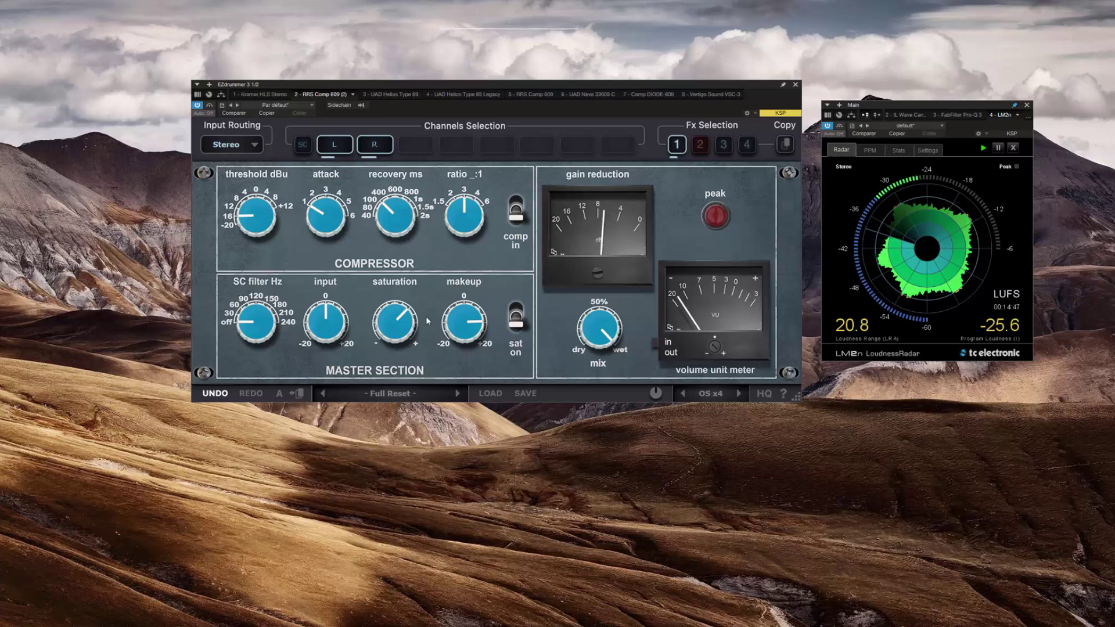
- Compare the drums with and without the stereo compression by toggling the plugin bypass during playback
{"action": "key", "text": "space"}
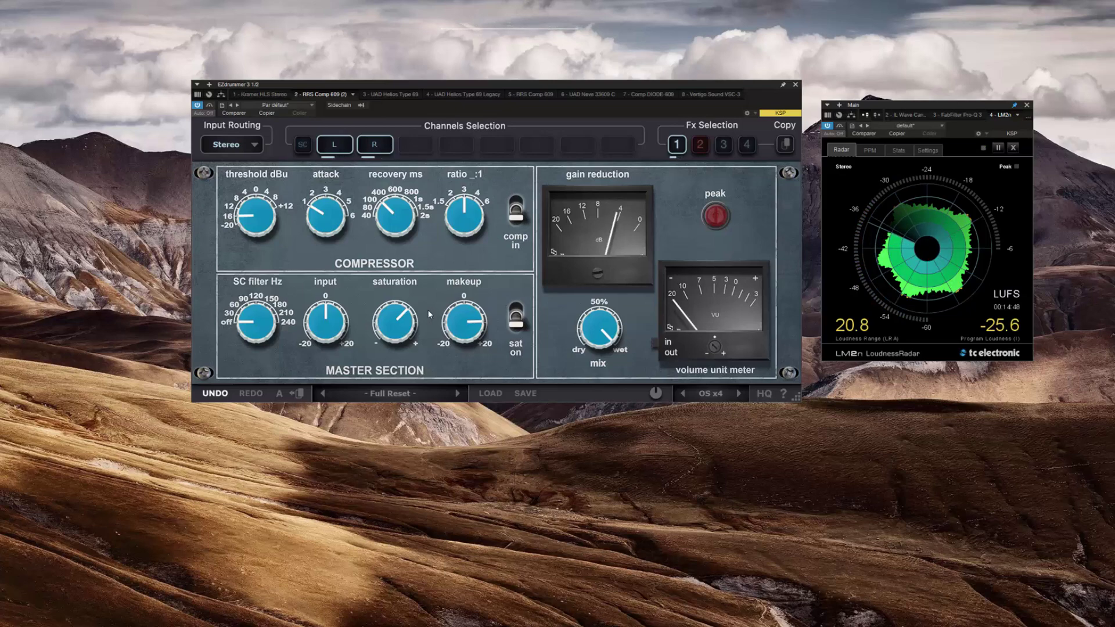
{"action": "key", "text": "space"}
{"action": "mouse_move", "coordinate": [490, 338]}
{"action": "left_click", "coordinate": [210, 106]}
{"action": "mouse_move", "coordinate": [457, 324]}
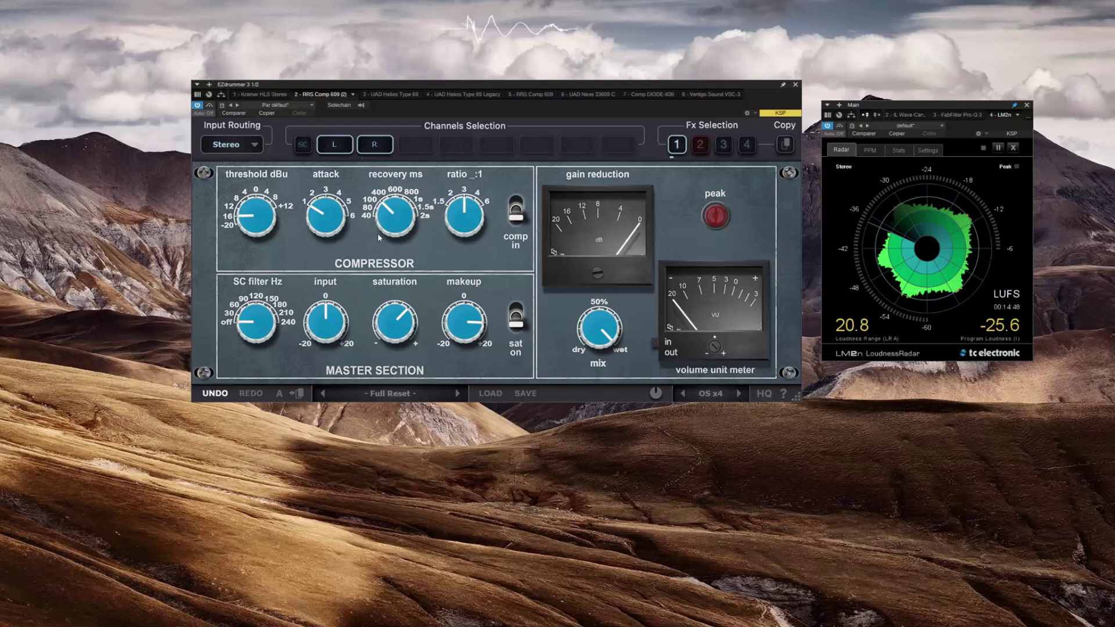
- Set the stereo compressor's threshold to -10.0 dBu and makeup gain to +11.2 dB, checking the result against the bypassed drums
{"action": "mouse_move", "coordinate": [250, 219]}
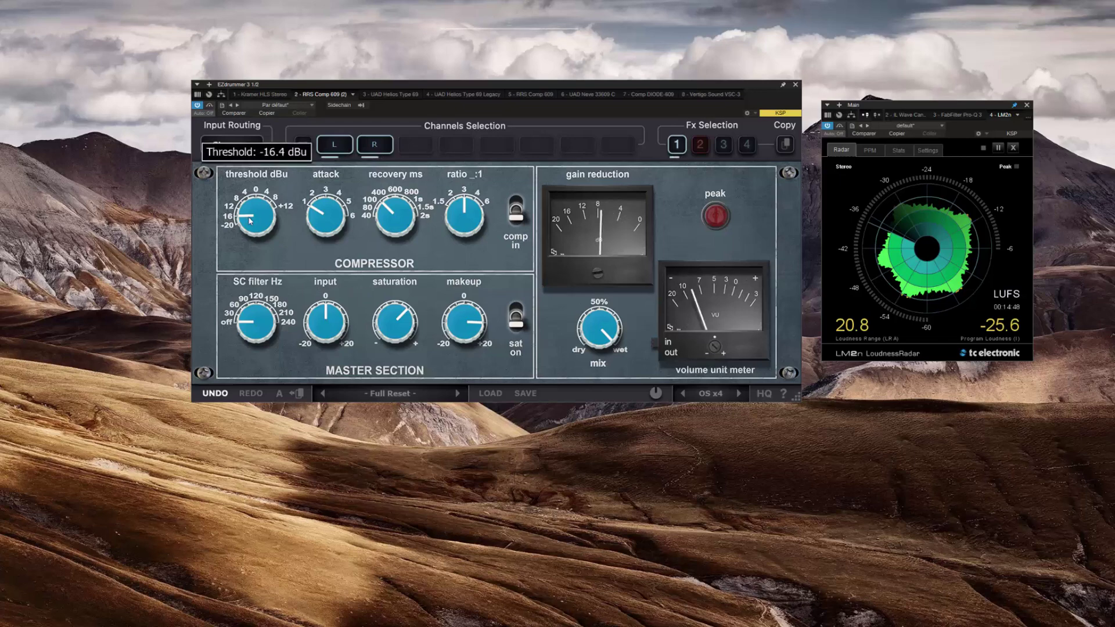
{"action": "left_click_drag", "start_coordinate": [250, 219], "coordinate": [247, 172]}
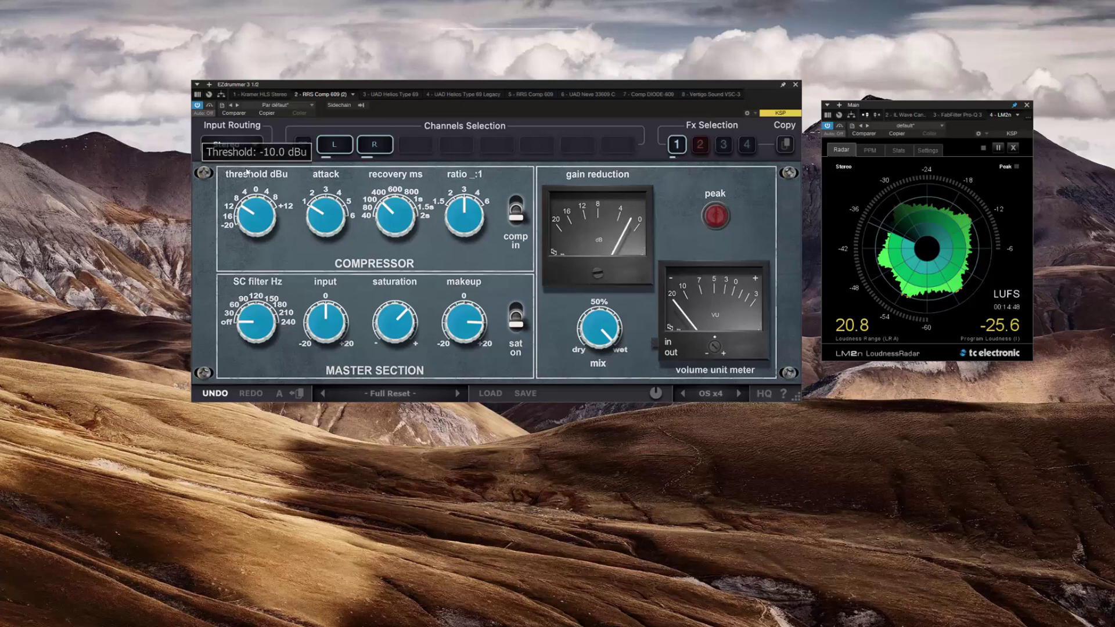
{"action": "left_click_drag", "start_coordinate": [464, 333], "coordinate": [463, 346]}
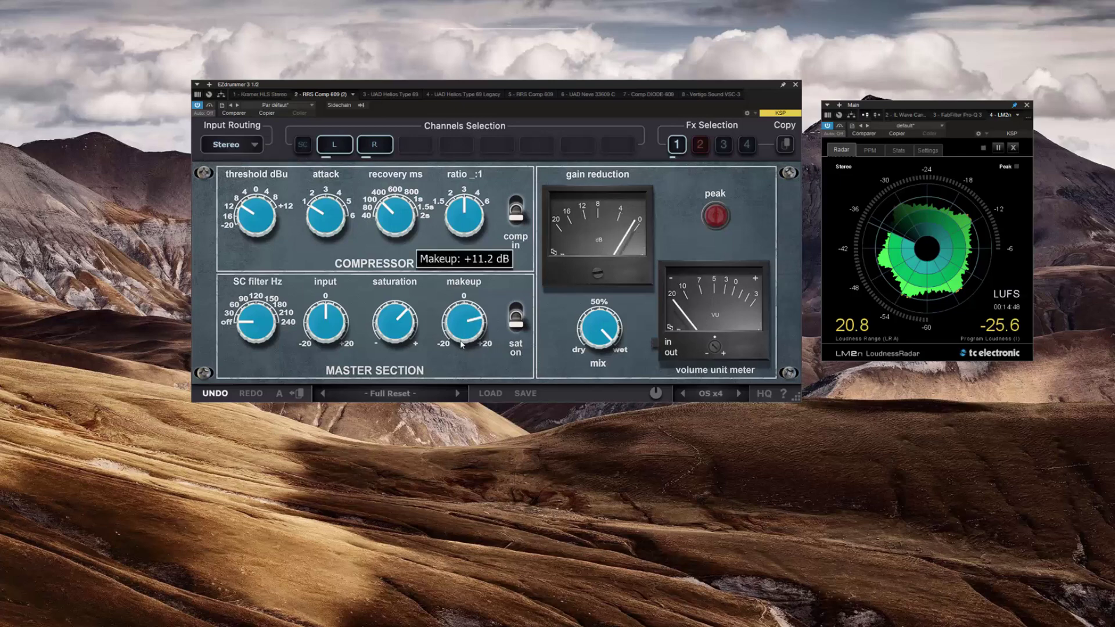
{"action": "left_click", "coordinate": [211, 106]}
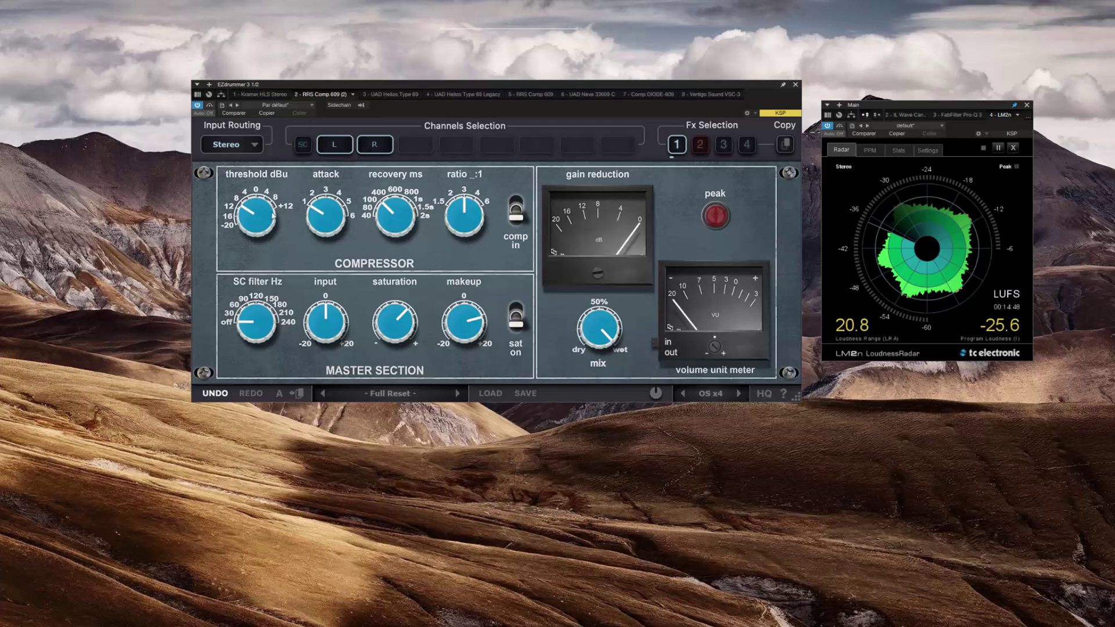
{"action": "mouse_move", "coordinate": [242, 218]}
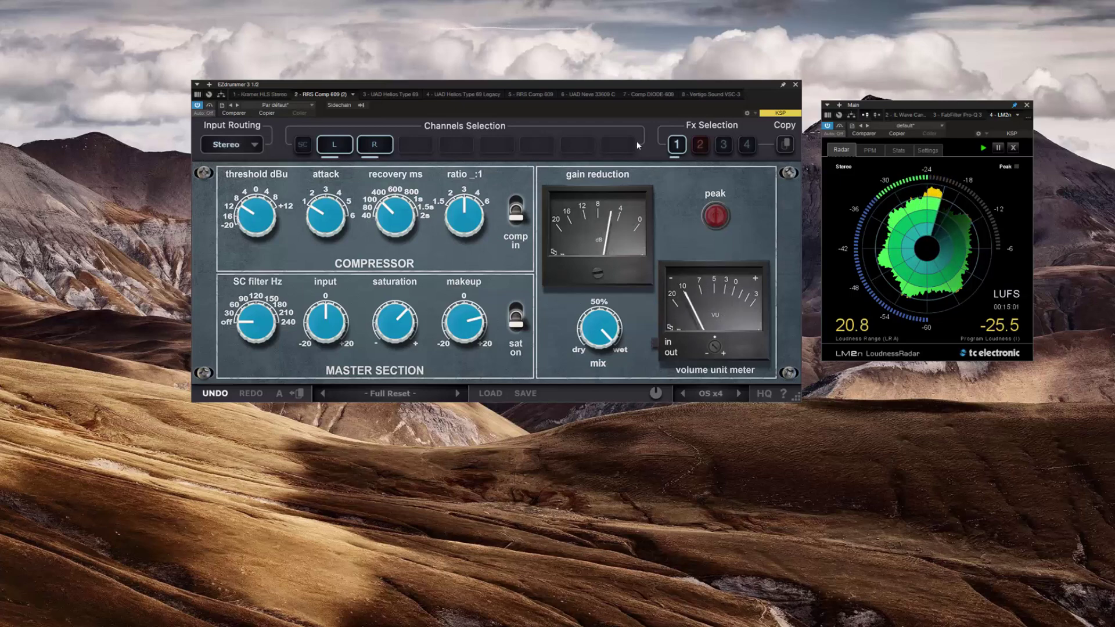
{"action": "left_click", "coordinate": [210, 106]}
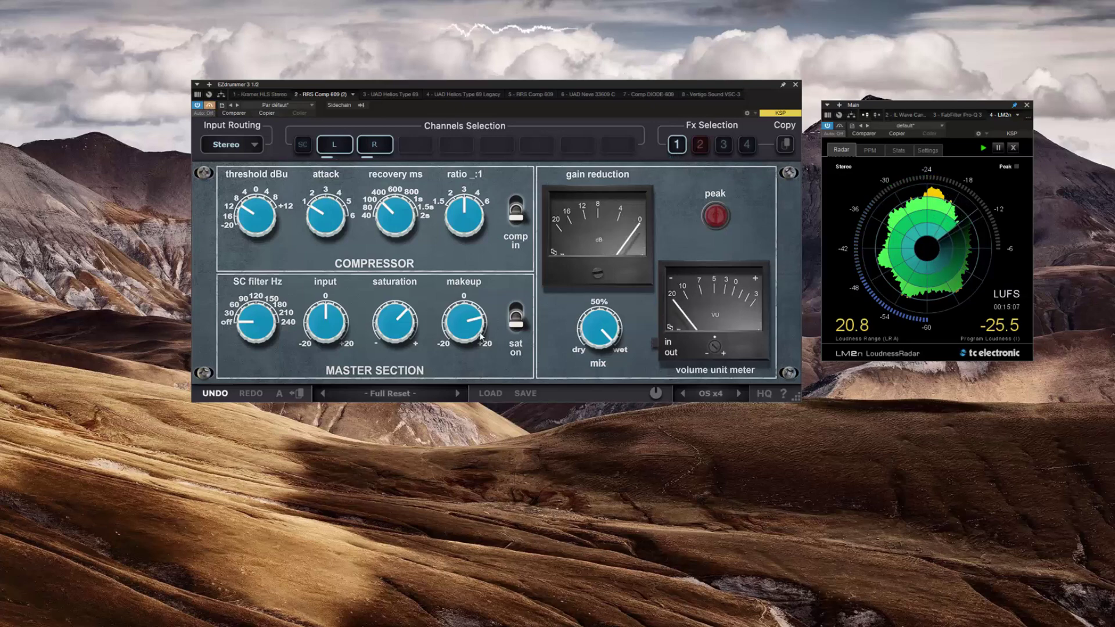
- Level-match the makeup gain against the bypassed drums, trying +9.0 and +8.8 dB and settling at about +9.3 dB
{"action": "mouse_move", "coordinate": [469, 334]}
{"action": "left_click_drag", "start_coordinate": [469, 334], "coordinate": [470, 339]}
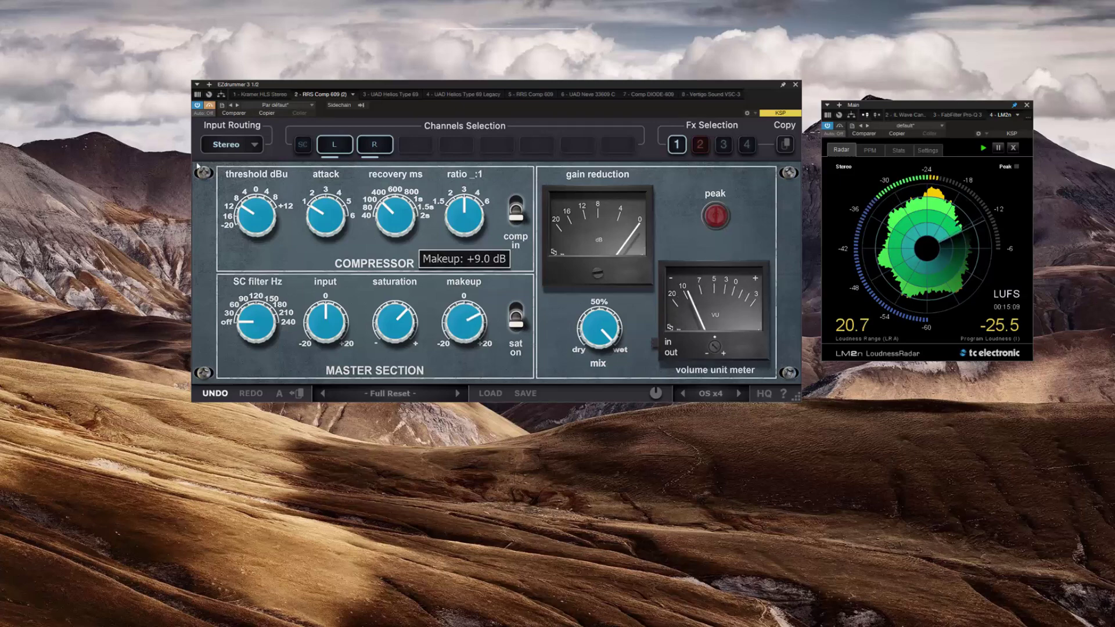
{"action": "left_click", "coordinate": [209, 107]}
{"action": "mouse_move", "coordinate": [468, 334]}
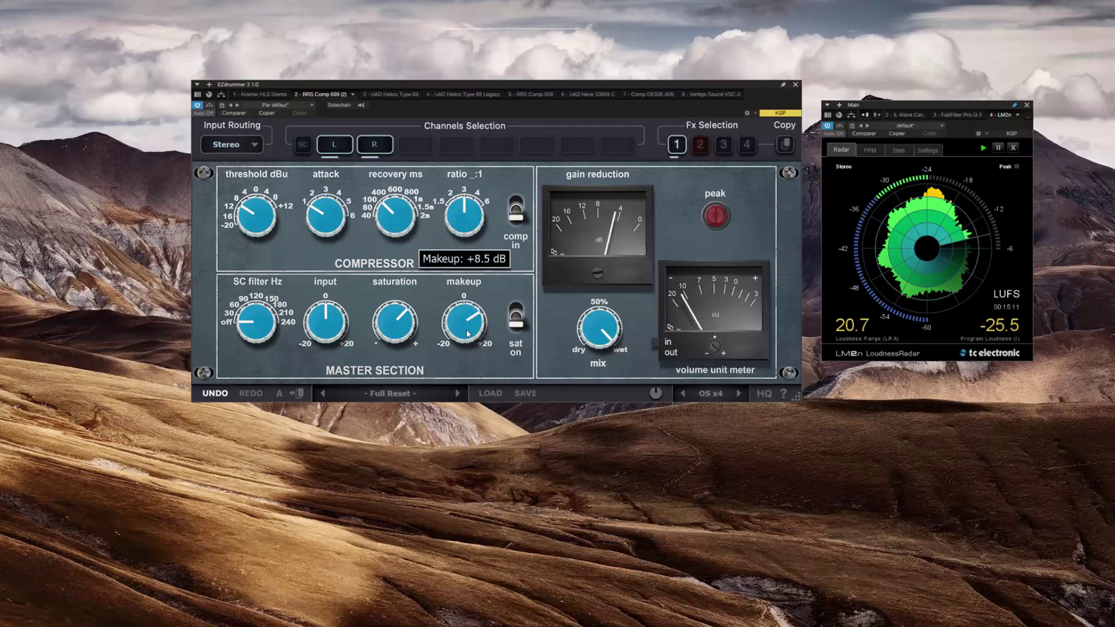
{"action": "scroll", "coordinate": [468, 332], "scroll_direction": "up", "scroll_amount": 2}
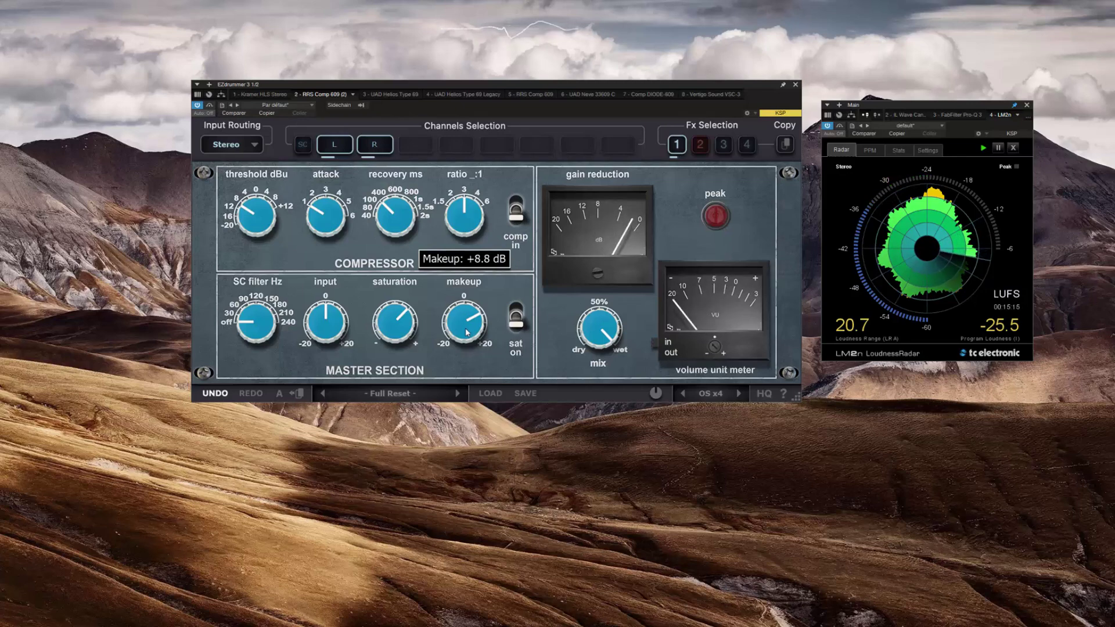
{"action": "left_click", "coordinate": [212, 107]}
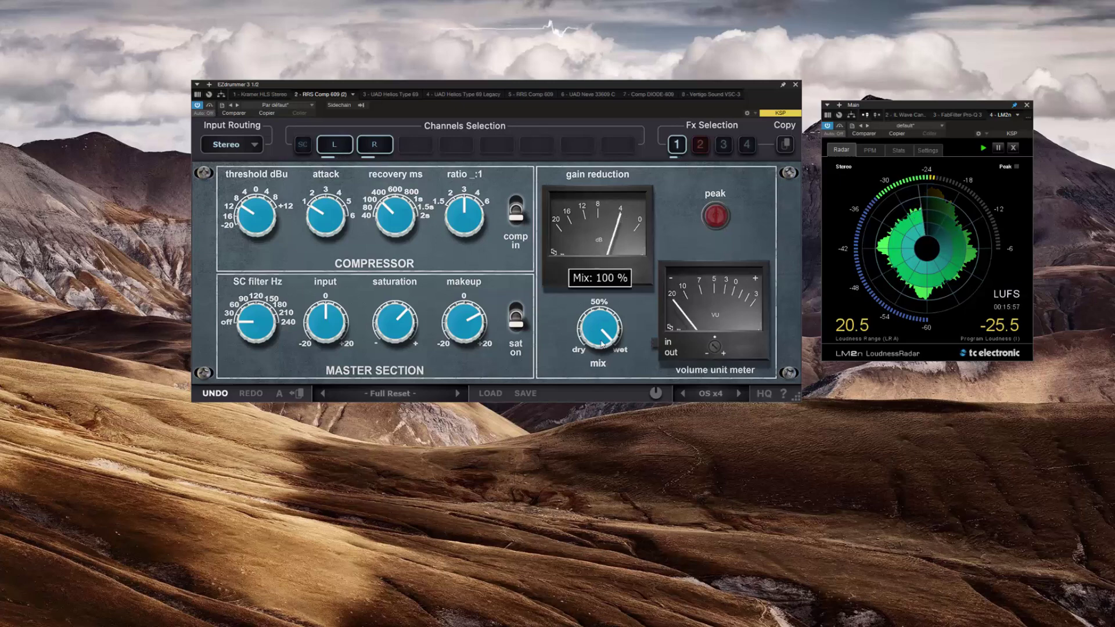
{"action": "mouse_move", "coordinate": [474, 320]}
{"action": "scroll", "coordinate": [472, 319], "scroll_direction": "up", "scroll_amount": 8}
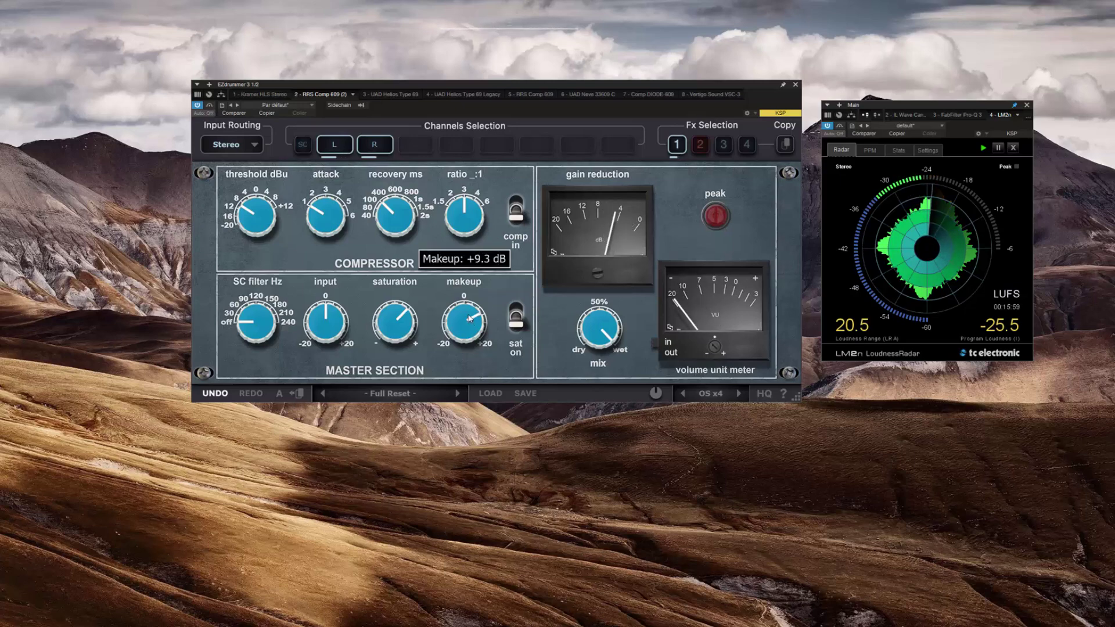
{"action": "left_click", "coordinate": [210, 106]}
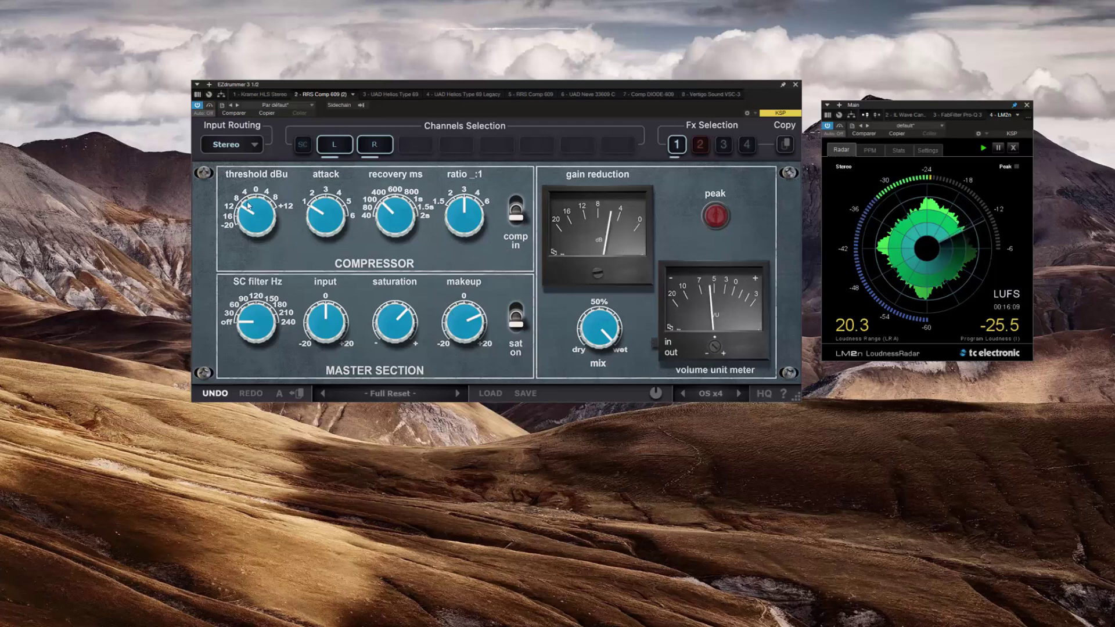
- Lower the stereo compressor's threshold to about -16 dBu and raise the makeup gain to compensate
{"action": "left_click_drag", "start_coordinate": [244, 223], "coordinate": [246, 250]}
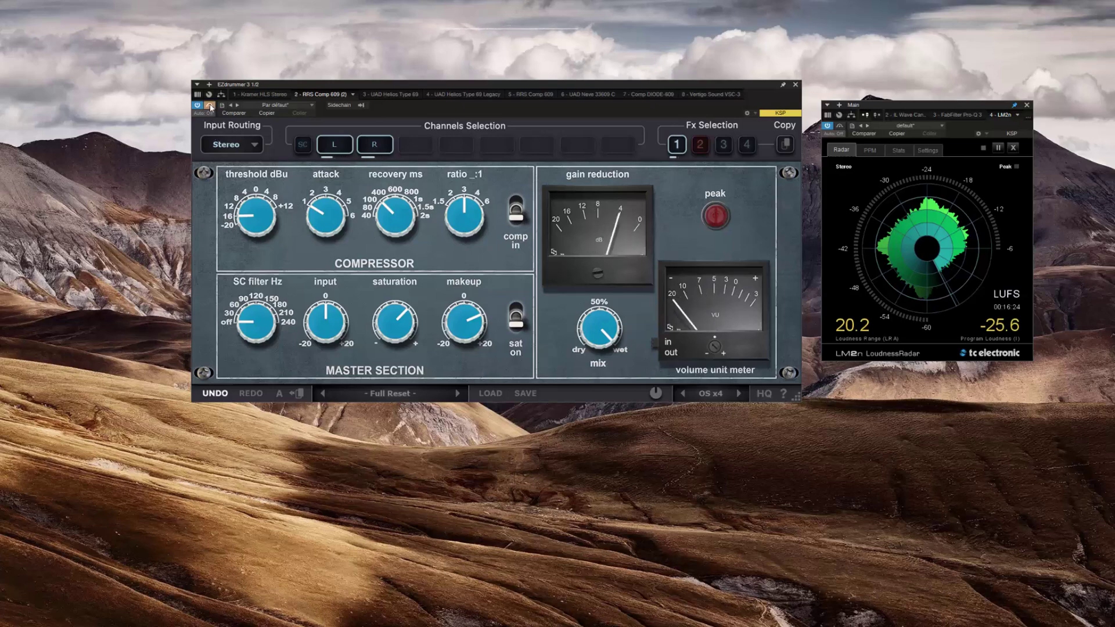
{"action": "left_click_drag", "start_coordinate": [474, 327], "coordinate": [474, 311]}
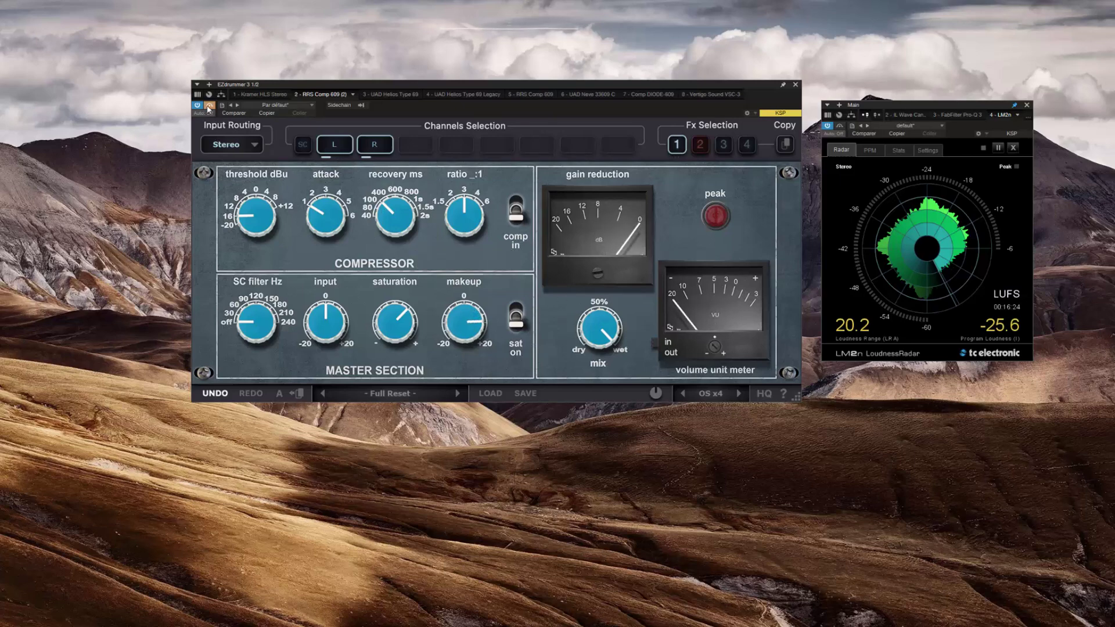
{"action": "mouse_move", "coordinate": [446, 328]}
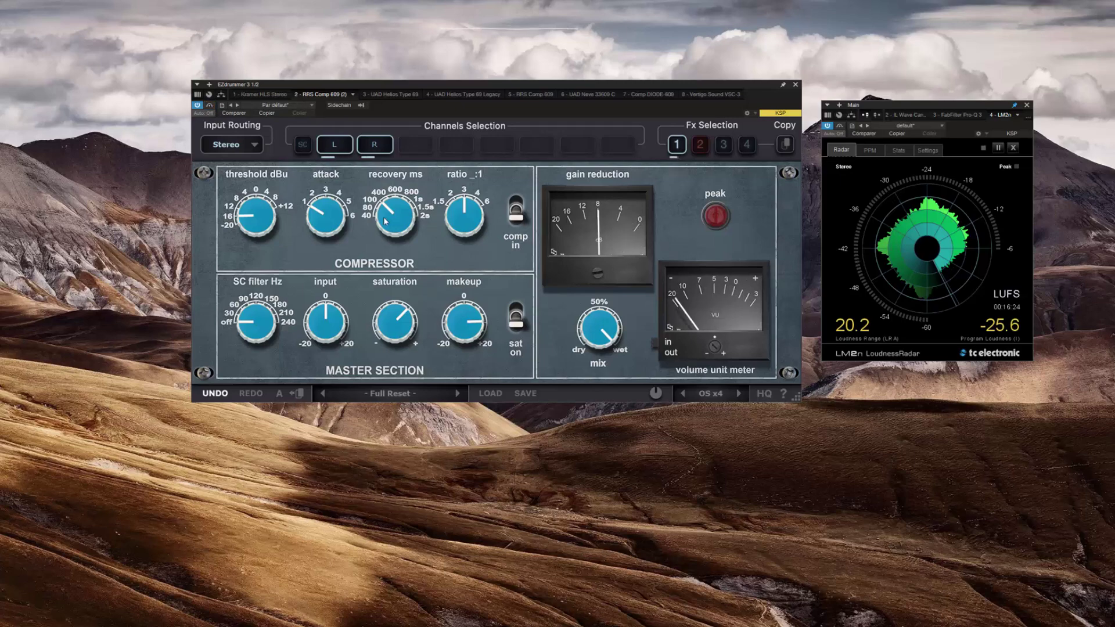
- Compare recovery times of 40, 600 and 400 ms on the drums and return the setting to 100 ms
{"action": "mouse_move", "coordinate": [392, 212]}
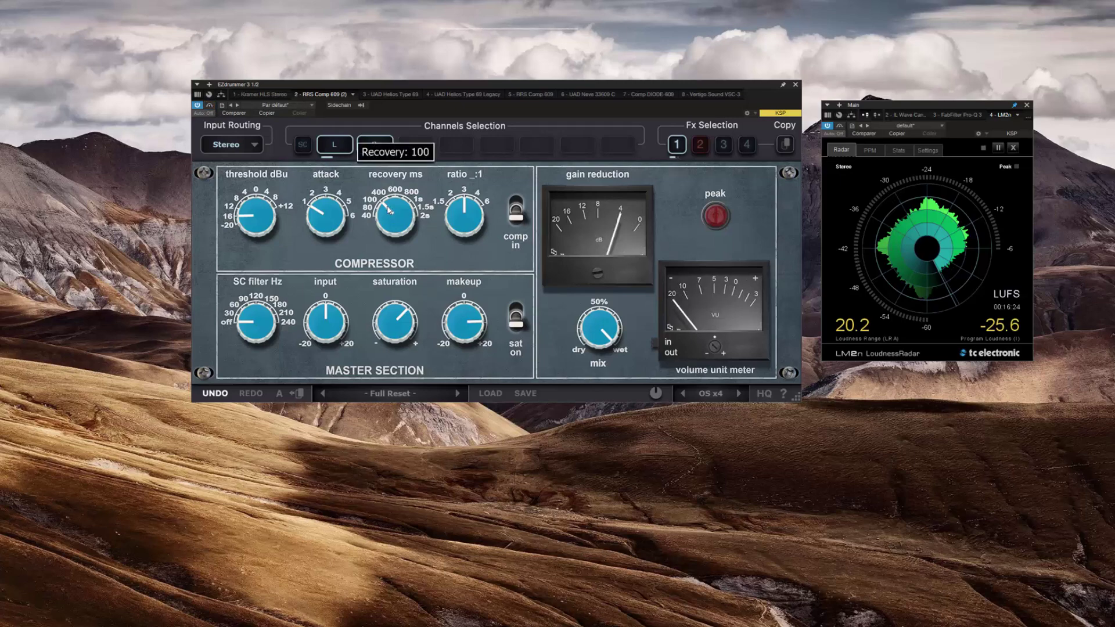
{"action": "left_click_drag", "start_coordinate": [388, 212], "coordinate": [363, 262]}
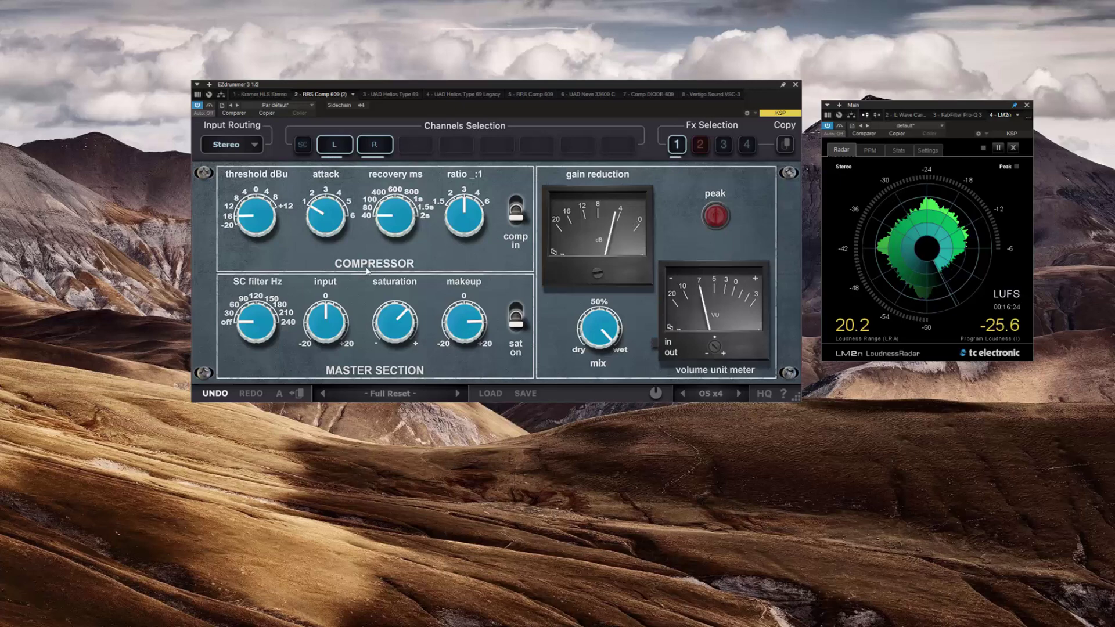
{"action": "left_click", "coordinate": [390, 228]}
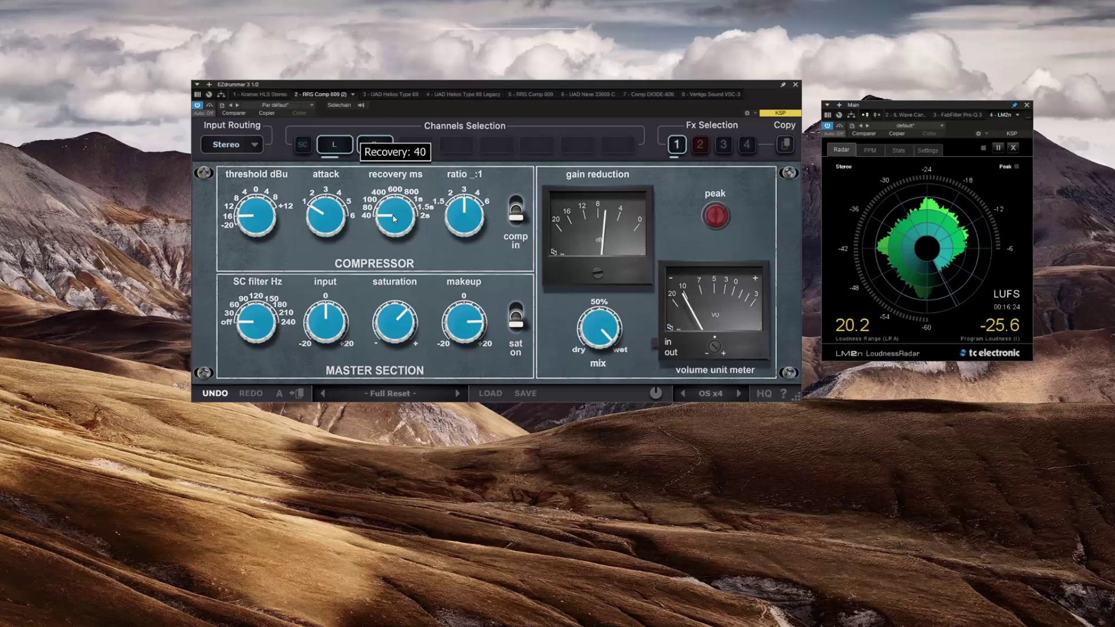
{"action": "left_click_drag", "start_coordinate": [394, 219], "coordinate": [378, 162]}
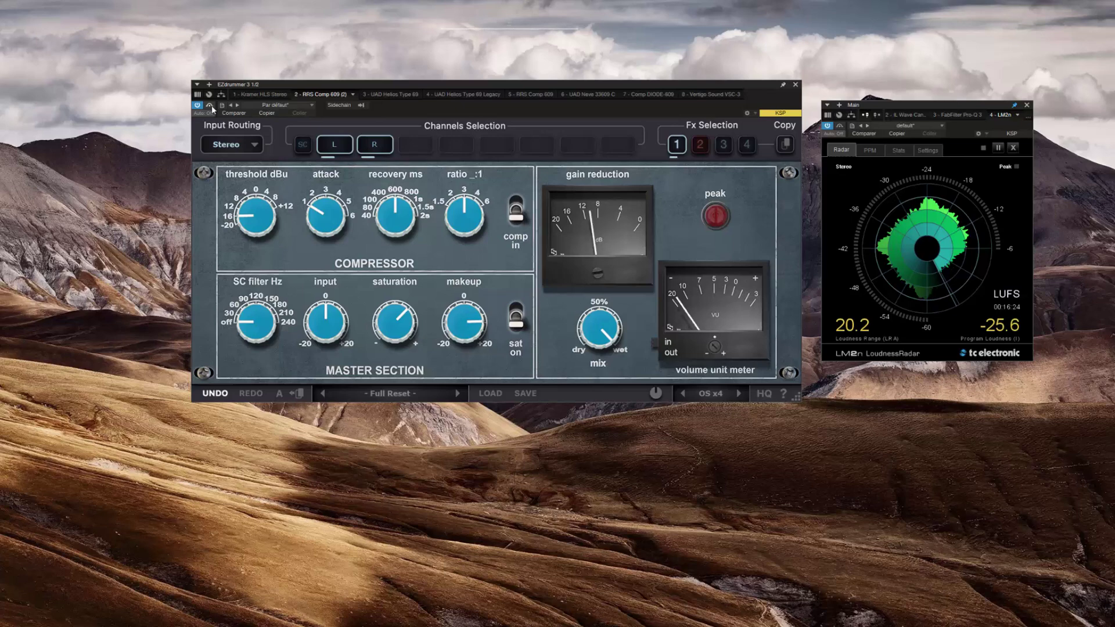
{"action": "mouse_move", "coordinate": [328, 200]}
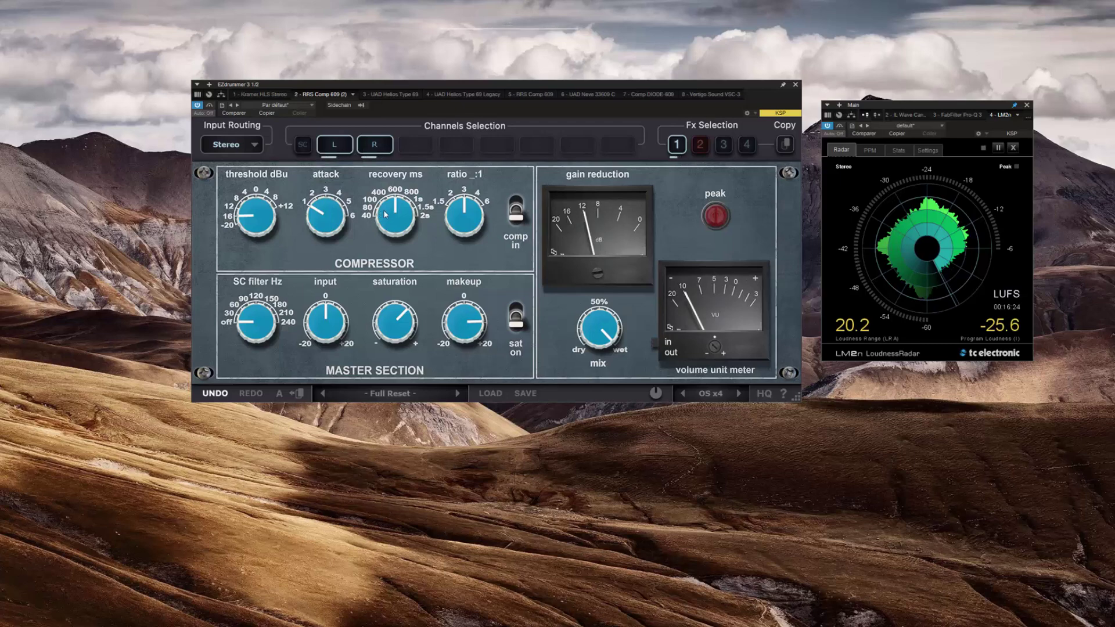
{"action": "left_click_drag", "start_coordinate": [377, 215], "coordinate": [383, 232]}
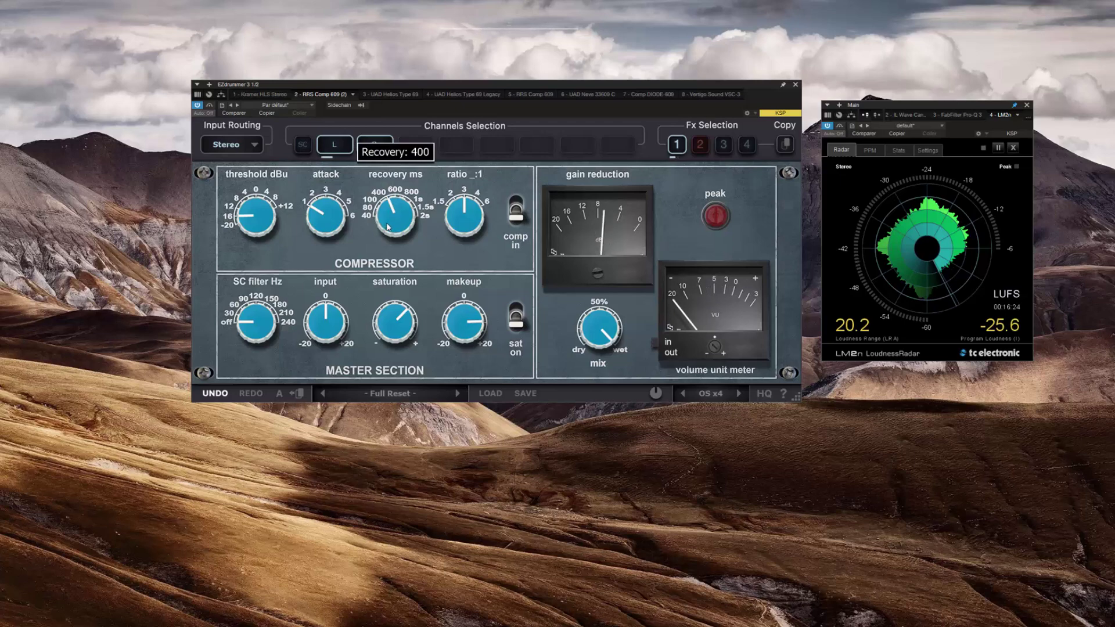
{"action": "left_click_drag", "start_coordinate": [397, 227], "coordinate": [387, 234]}
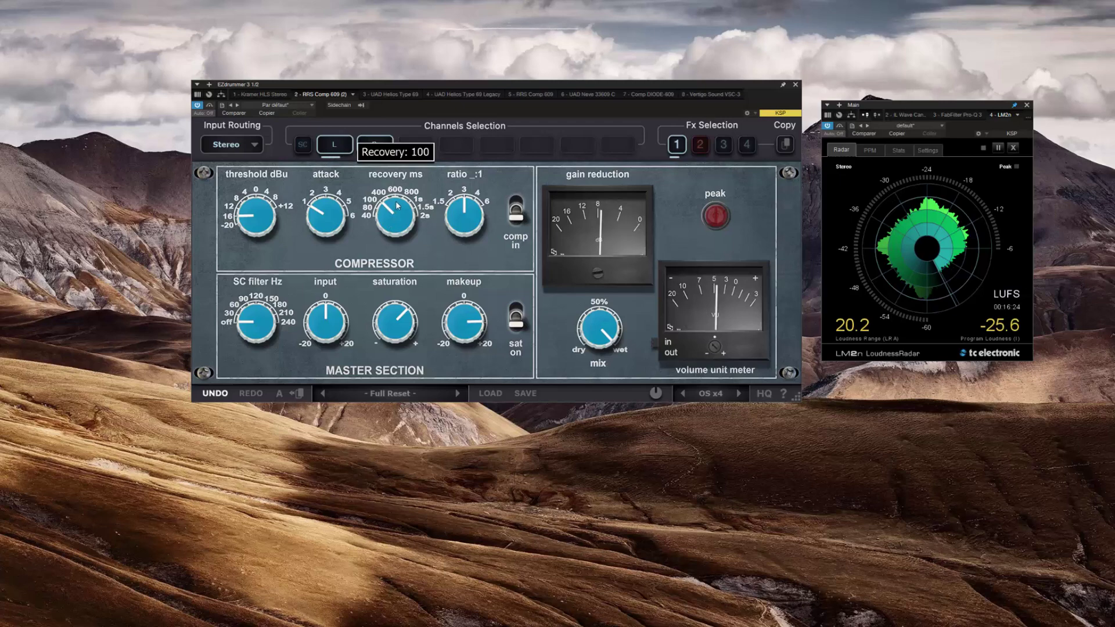
- Drive the saturation harder by turning it to maximum and raising the input gain, with lower makeup gain to compensate
{"action": "mouse_move", "coordinate": [467, 207]}
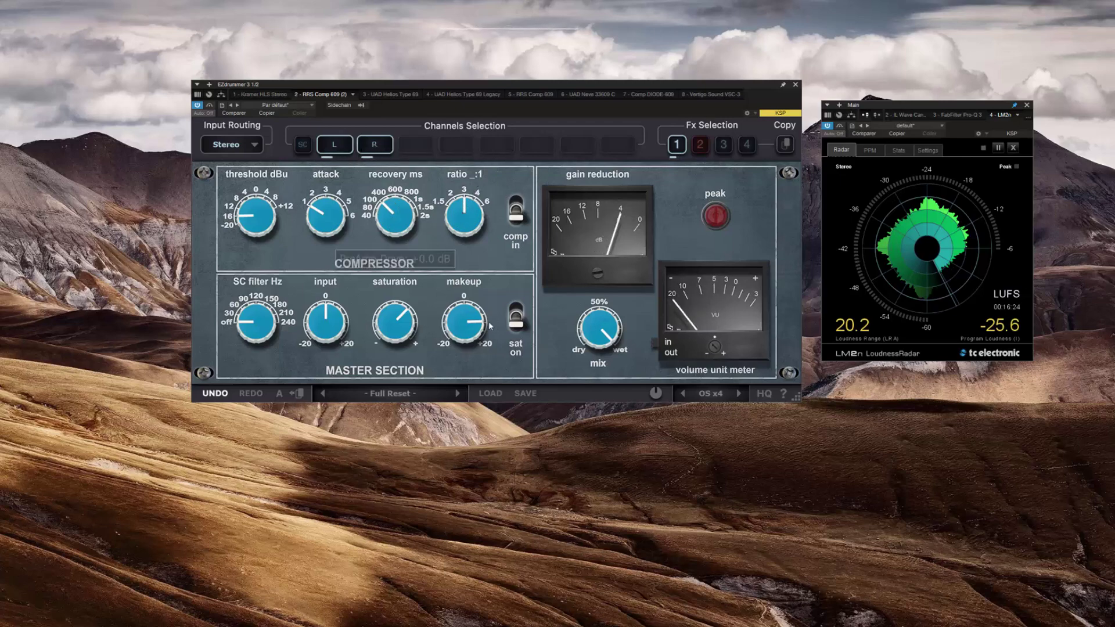
{"action": "mouse_move", "coordinate": [399, 327]}
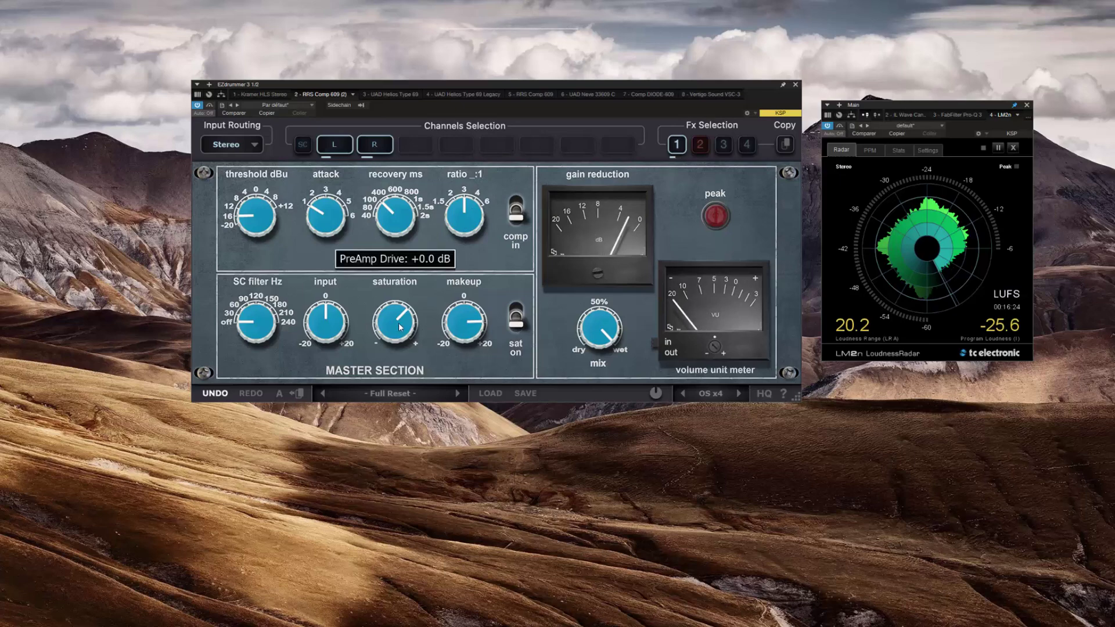
{"action": "left_click_drag", "start_coordinate": [399, 290], "coordinate": [400, 265]}
{"action": "left_click_drag", "start_coordinate": [328, 327], "coordinate": [329, 304]}
{"action": "left_click_drag", "start_coordinate": [460, 343], "coordinate": [463, 369]}
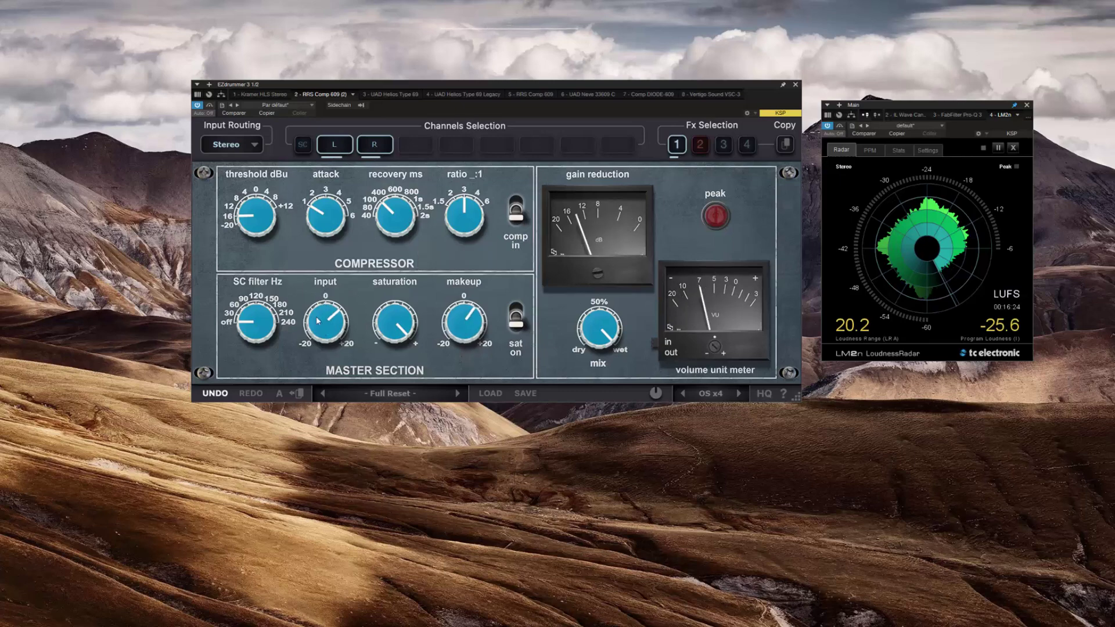
- Raise the input gain and threshold, set the makeup gain to about +6.7 dB, and compare the drums with saturation off and on
{"action": "left_click_drag", "start_coordinate": [329, 326], "coordinate": [326, 297]}
{"action": "left_click_drag", "start_coordinate": [474, 320], "coordinate": [470, 329]}
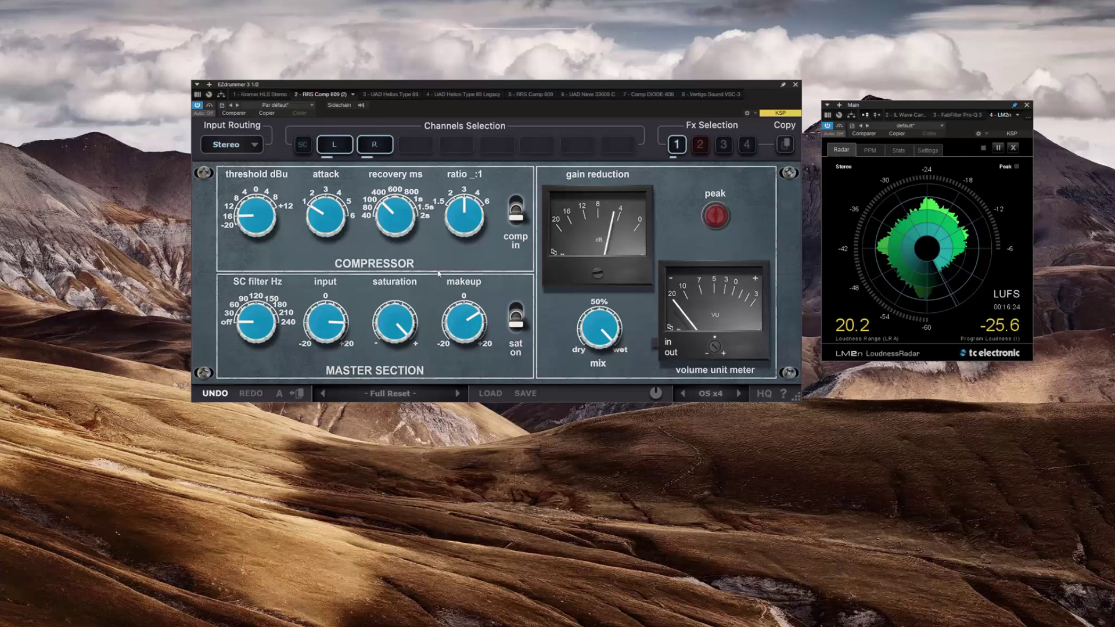
{"action": "left_click_drag", "start_coordinate": [258, 210], "coordinate": [257, 185]}
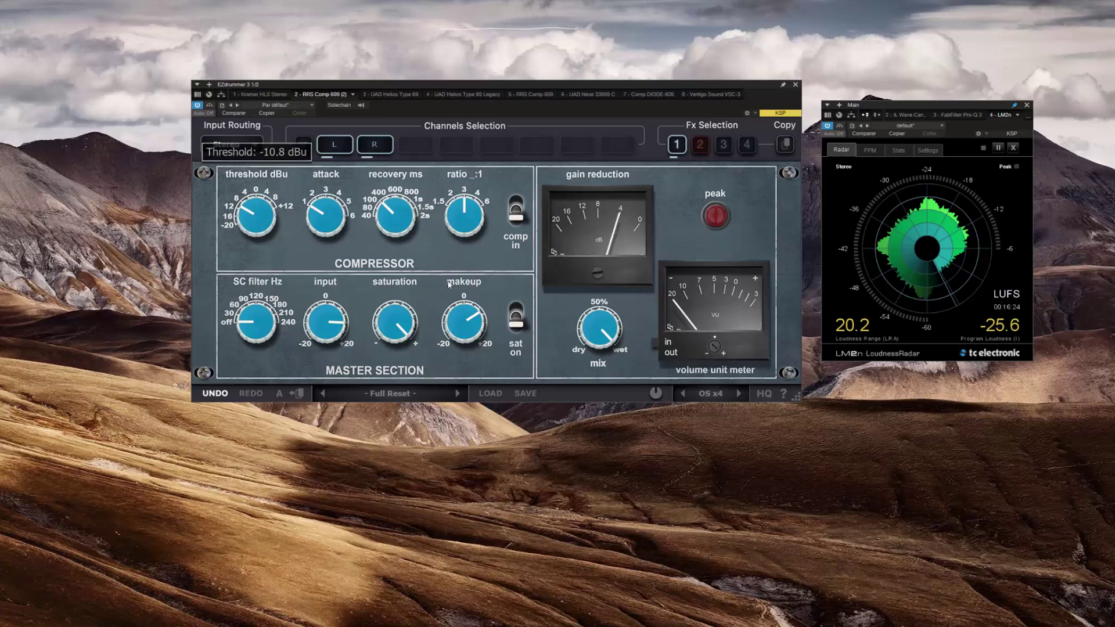
{"action": "mouse_move", "coordinate": [464, 319]}
{"action": "left_mouse_down"}
{"action": "mouse_move", "coordinate": [464, 330]}
{"action": "mouse_move", "coordinate": [464, 308]}
{"action": "left_mouse_up"}
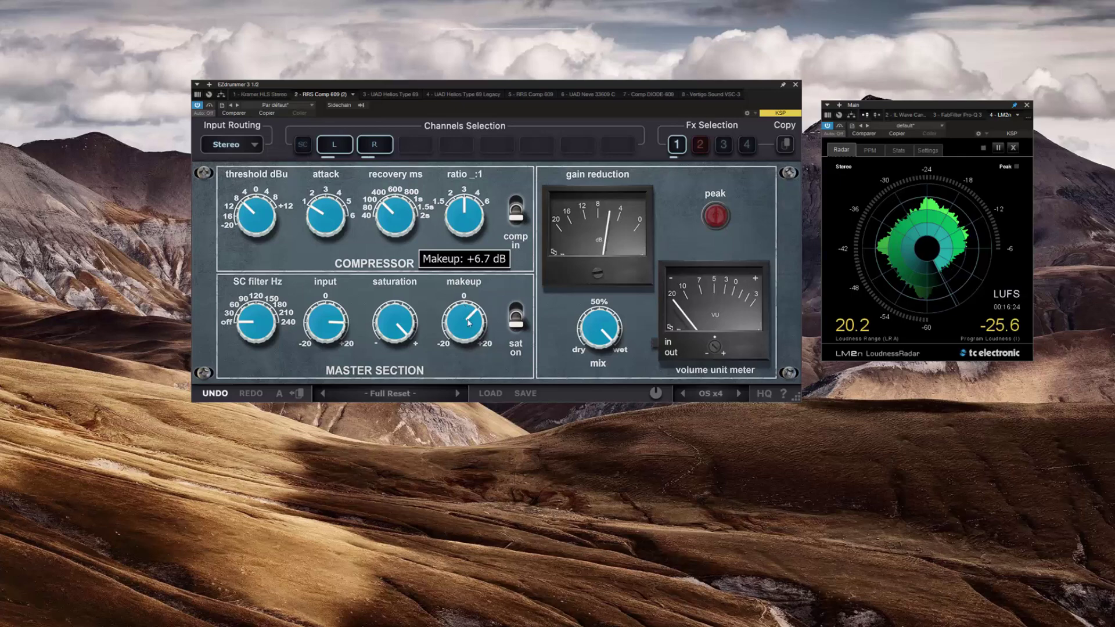
{"action": "left_click", "coordinate": [518, 317]}
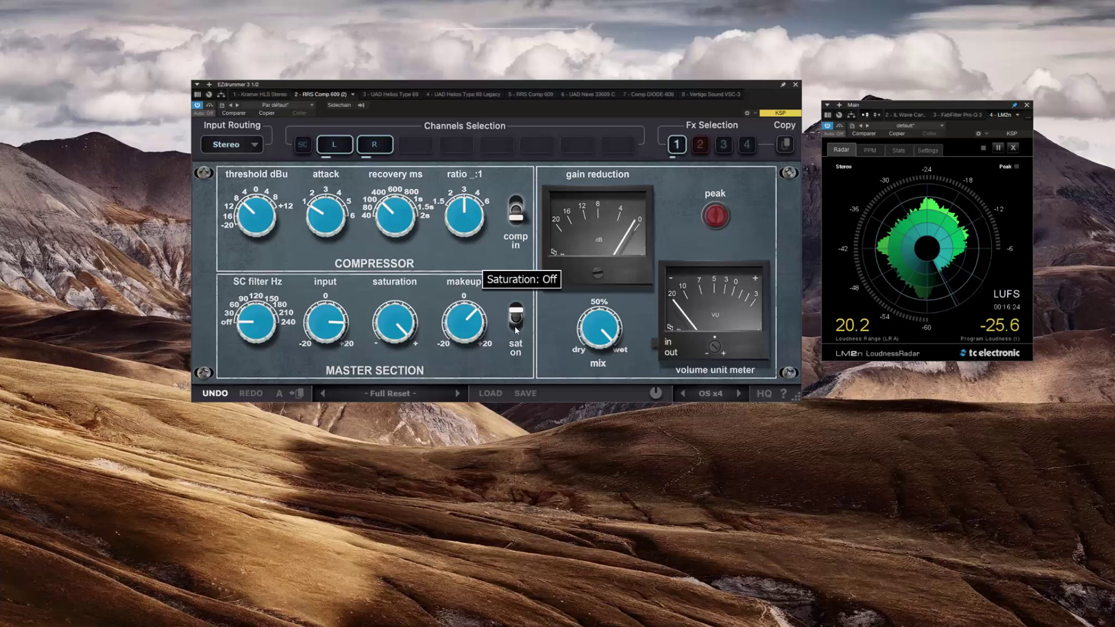
{"action": "left_click", "coordinate": [516, 318]}
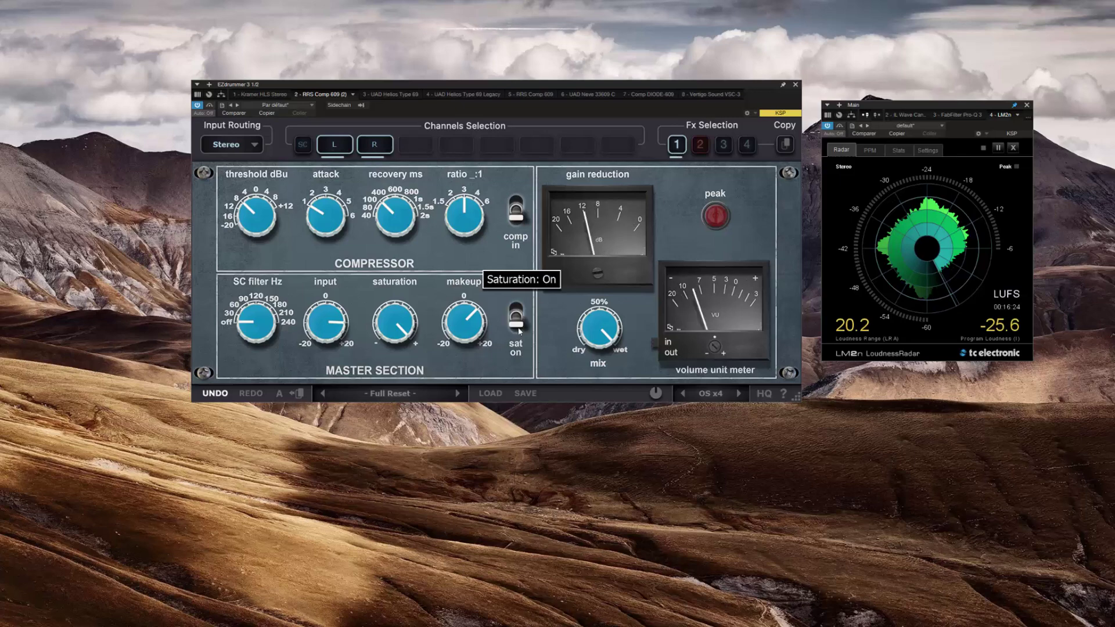
- Compare the saturated drums with High Quality processing switched on and off several times, leaving it on
{"action": "left_click", "coordinate": [763, 395]}
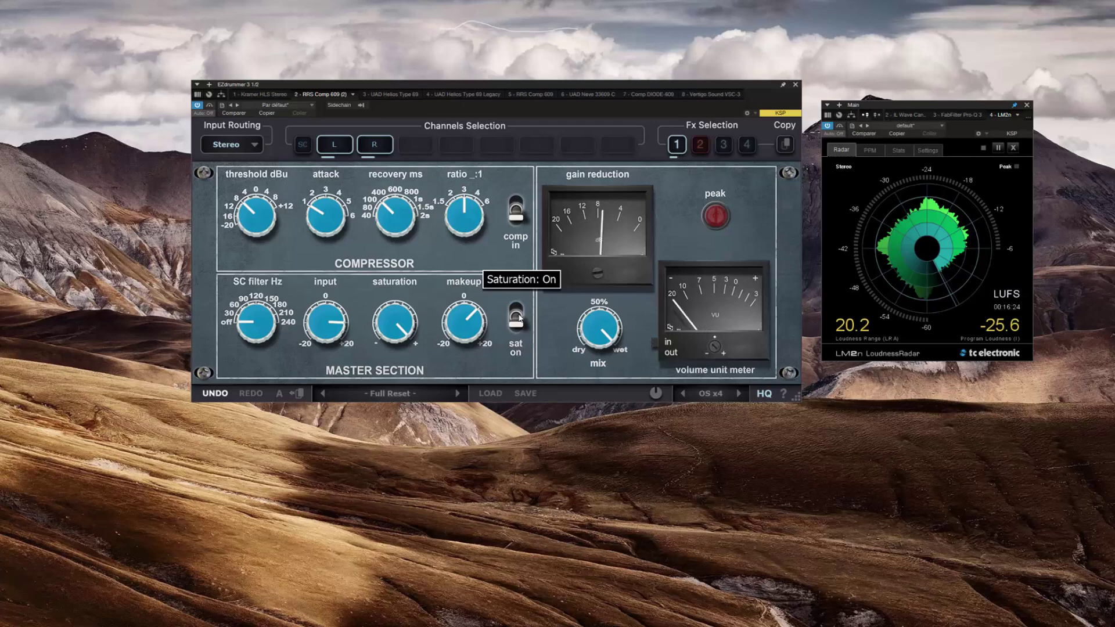
{"action": "left_click", "coordinate": [764, 395]}
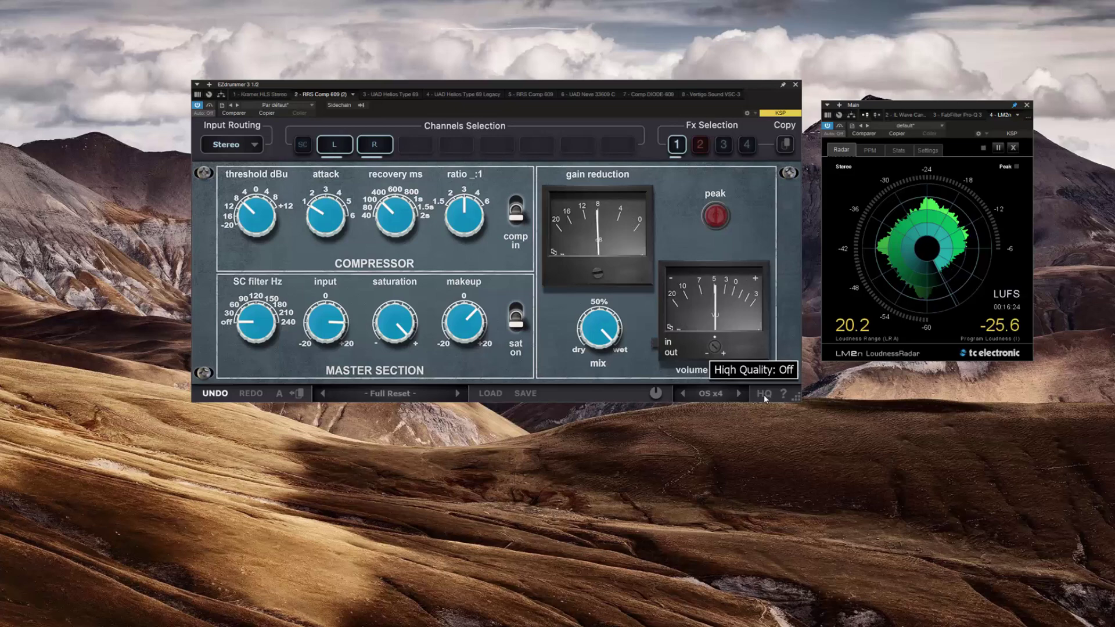
{"action": "left_click", "coordinate": [765, 395]}
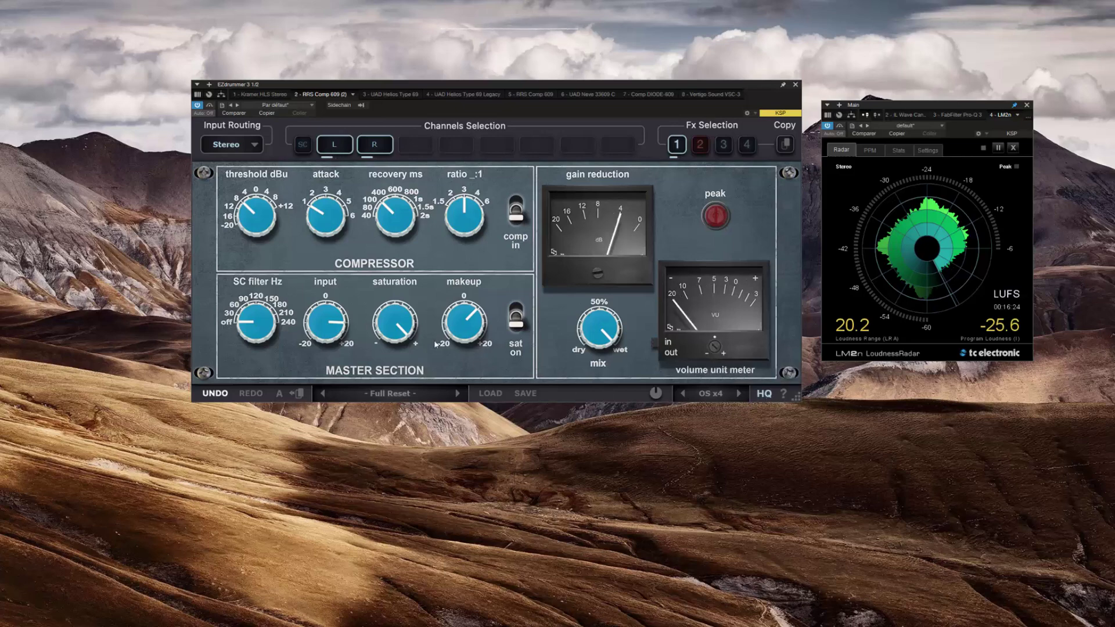
{"action": "left_click", "coordinate": [769, 395]}
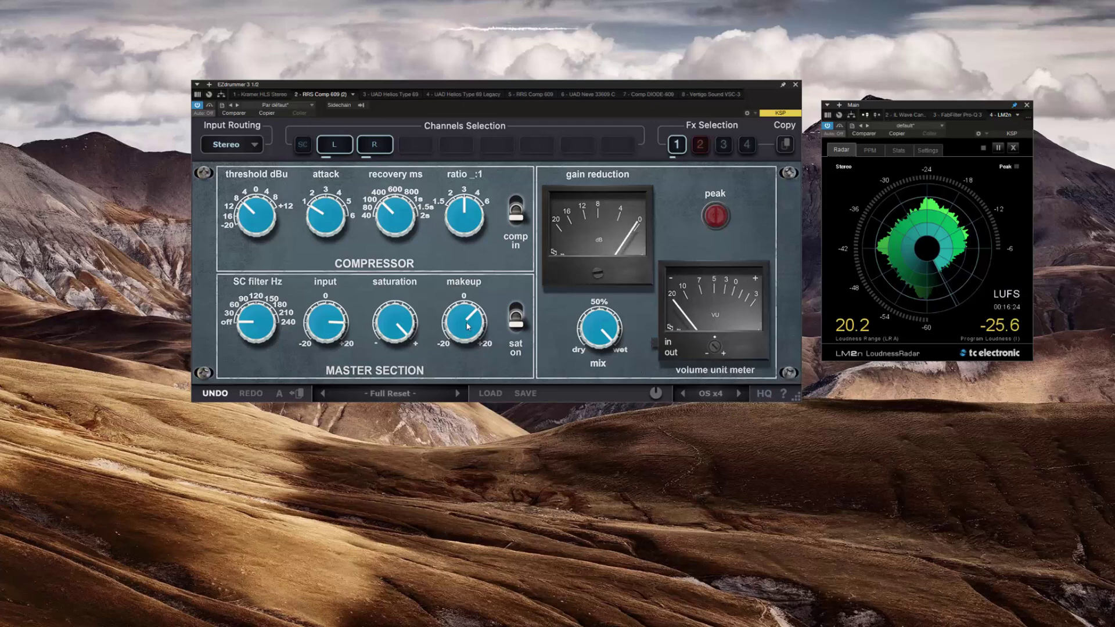
{"action": "mouse_move", "coordinate": [466, 327]}
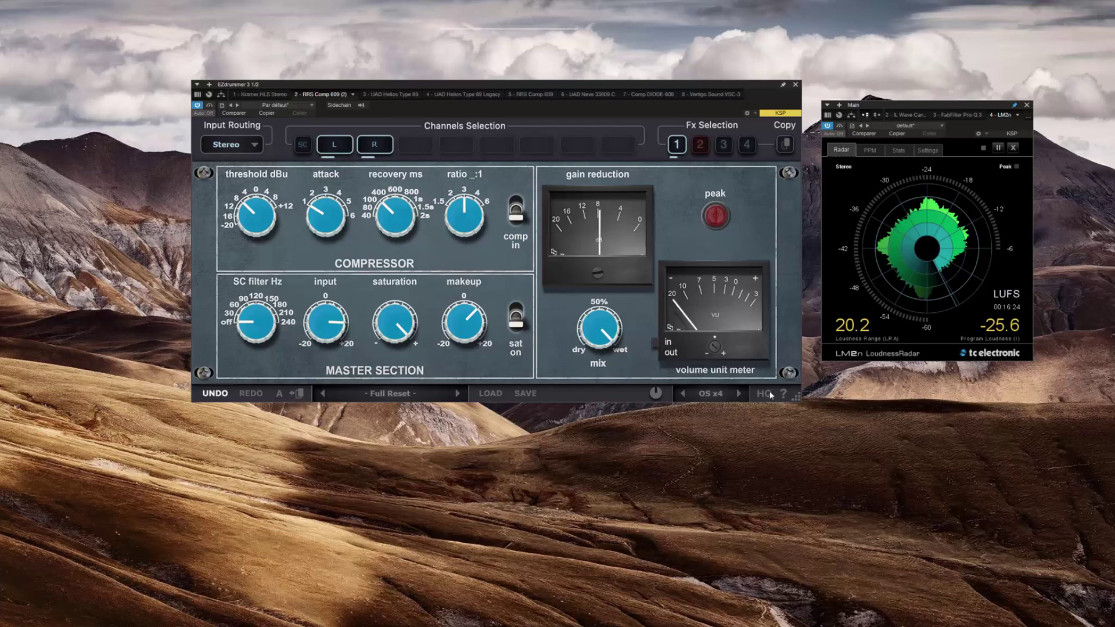
{"action": "left_click", "coordinate": [764, 394]}
{"action": "mouse_move", "coordinate": [411, 329]}
{"action": "mouse_move", "coordinate": [388, 231]}
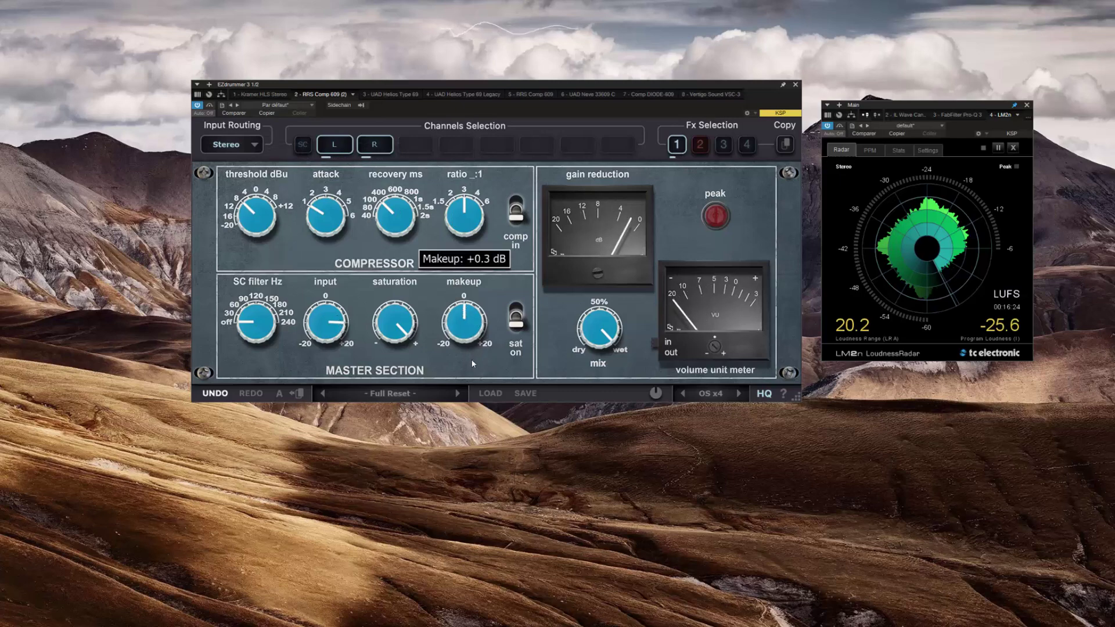
- Raise the threshold to about 0 dBu with makeup gain just above 0 dB, and compare saturation off and on
{"action": "double_click", "coordinate": [476, 323]}
{"action": "double_click", "coordinate": [254, 212]}
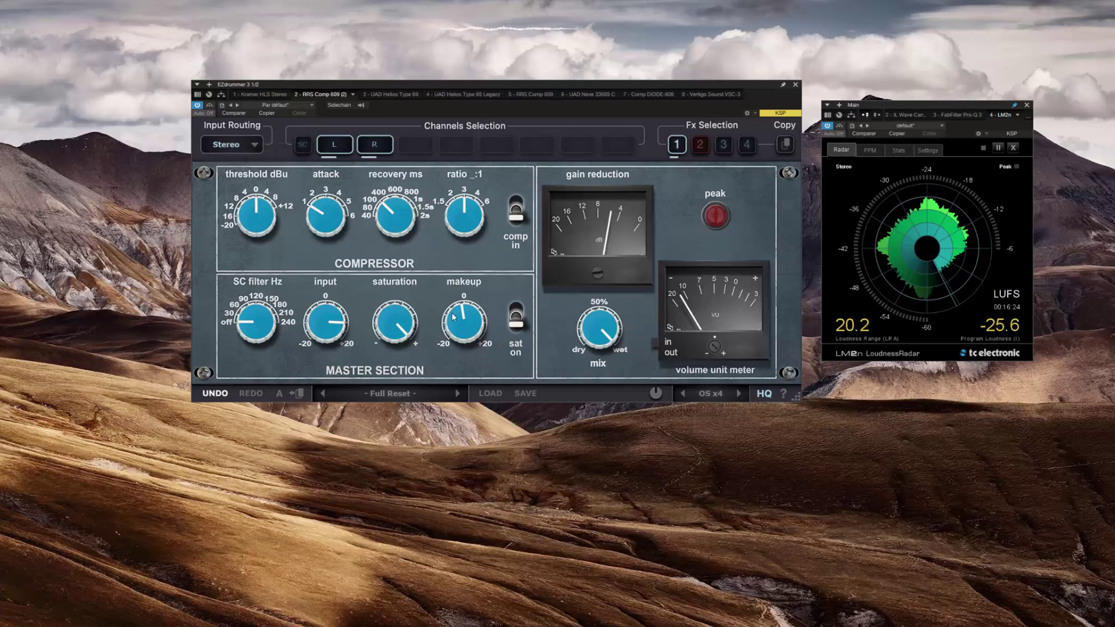
{"action": "left_click_drag", "start_coordinate": [454, 312], "coordinate": [453, 308]}
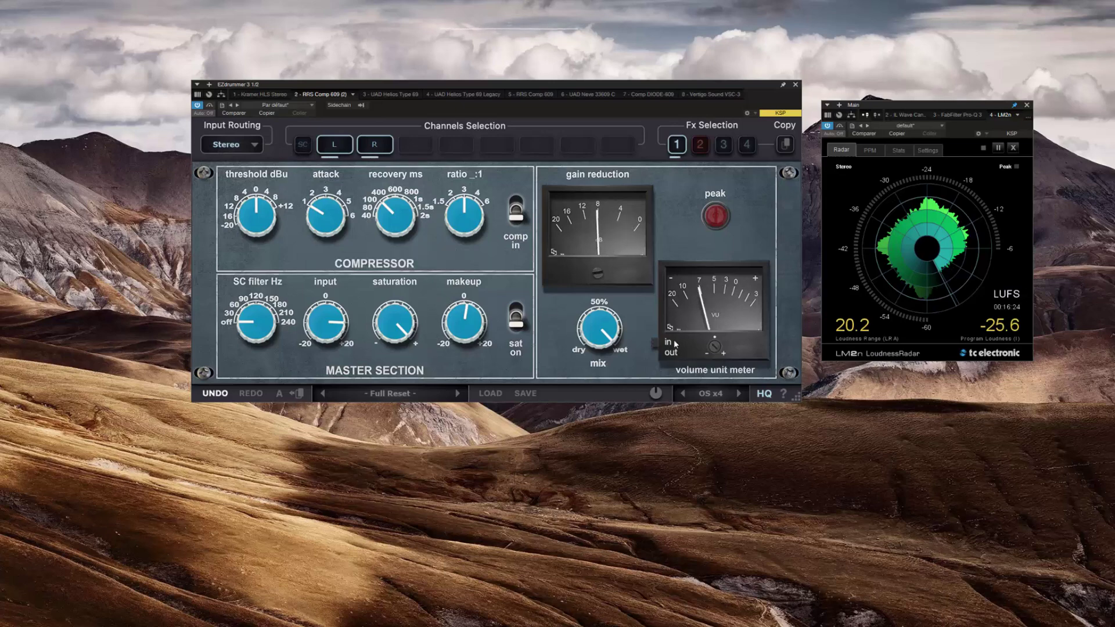
{"action": "left_click", "coordinate": [517, 324]}
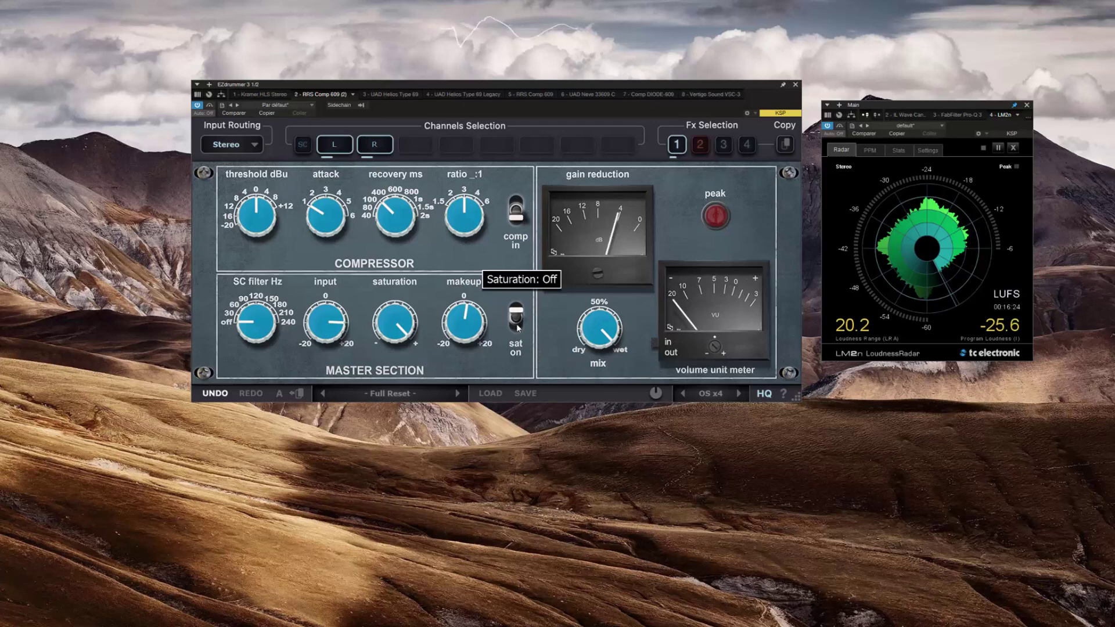
{"action": "left_click", "coordinate": [517, 325]}
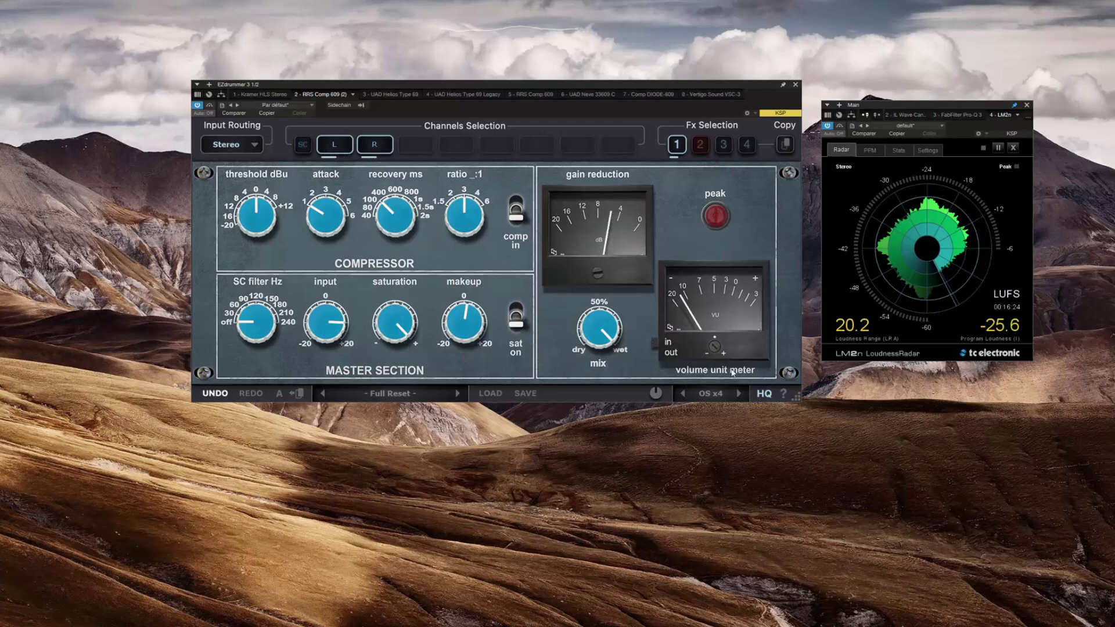
- Back the saturation off from maximum to a little above its midpoint and compare the result with the bypassed drums
{"action": "left_click_drag", "start_coordinate": [395, 323], "coordinate": [382, 403]}
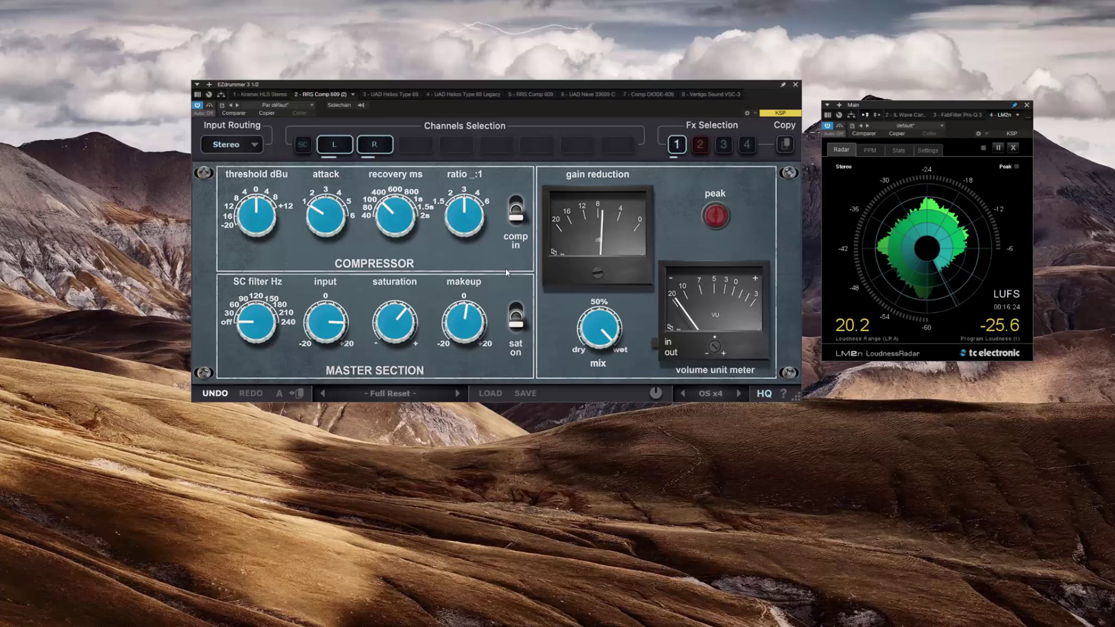
{"action": "mouse_move", "coordinate": [388, 325]}
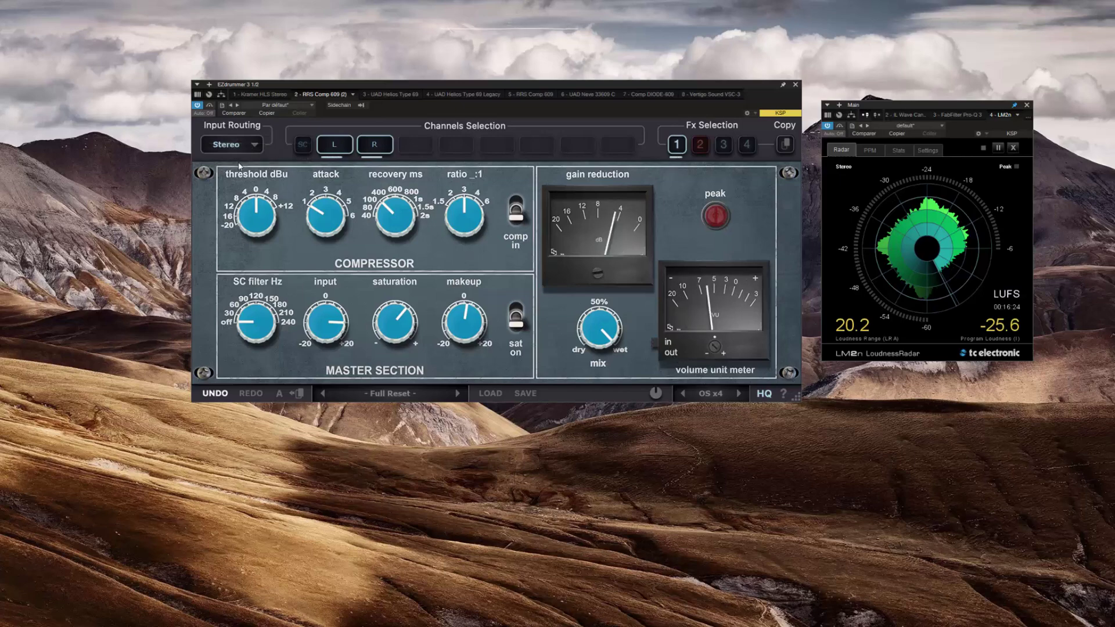
{"action": "mouse_move", "coordinate": [259, 203]}
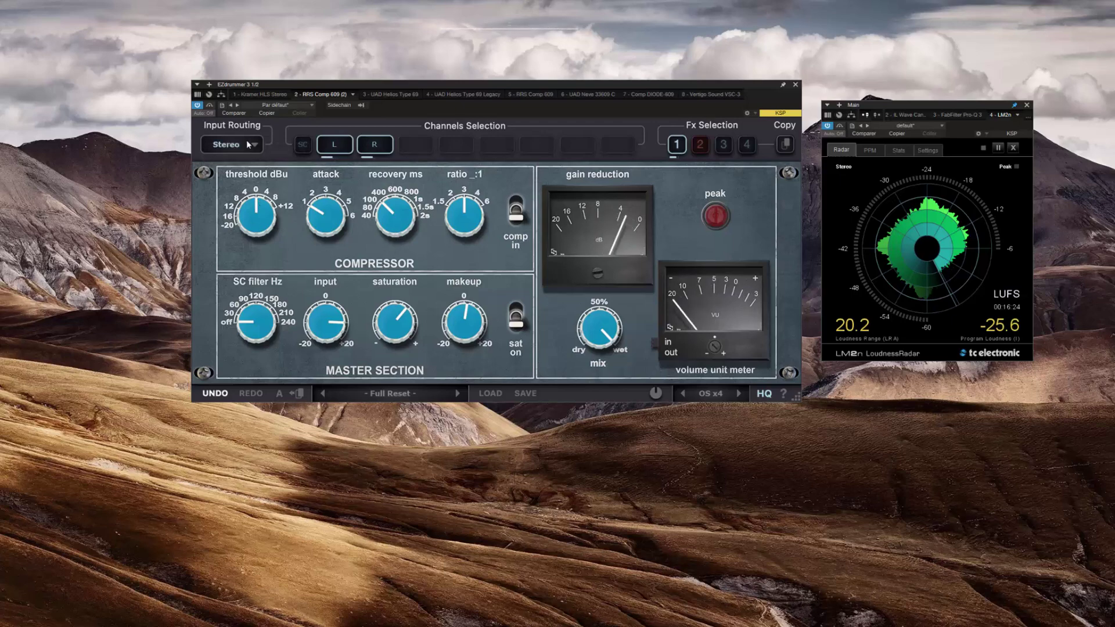
{"action": "left_click", "coordinate": [210, 106]}
{"action": "mouse_move", "coordinate": [388, 219]}
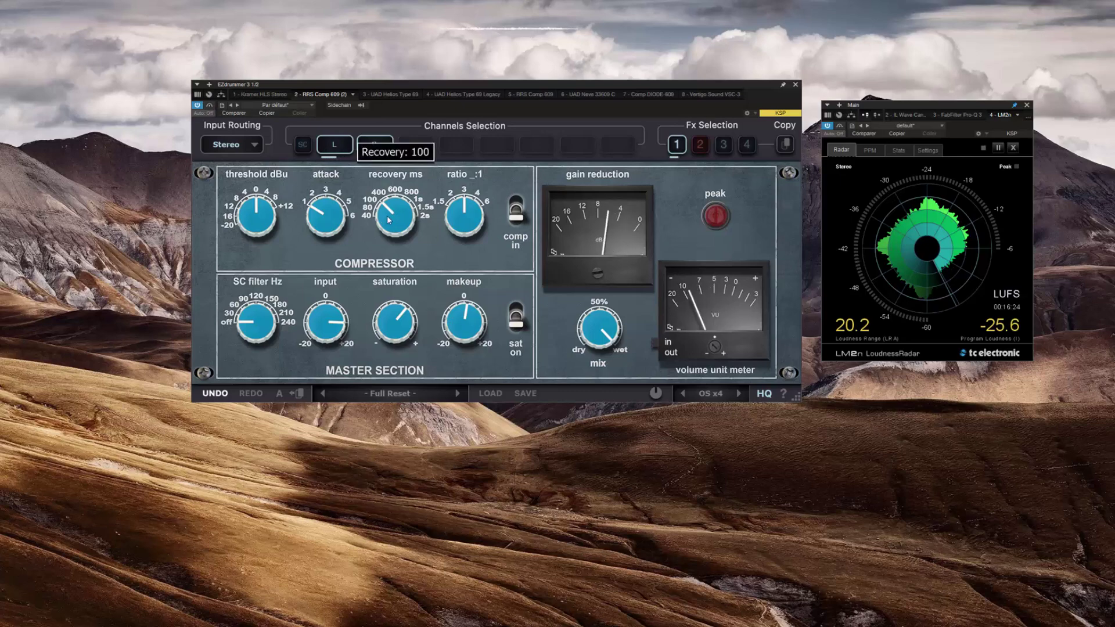
- Try attack mode 3 with 40 ms recovery, mode 1 with 800 ms, and mode 2 with 100 ms
{"action": "left_click_drag", "start_coordinate": [326, 215], "coordinate": [327, 174]}
{"action": "left_click_drag", "start_coordinate": [395, 216], "coordinate": [293, 243]}
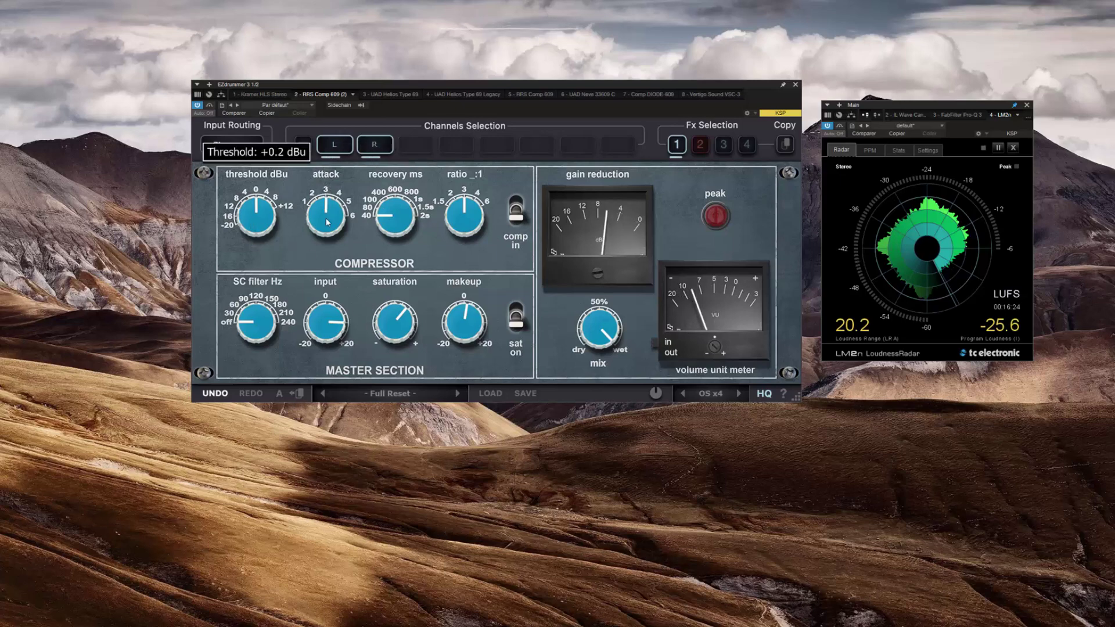
{"action": "mouse_move", "coordinate": [330, 215]}
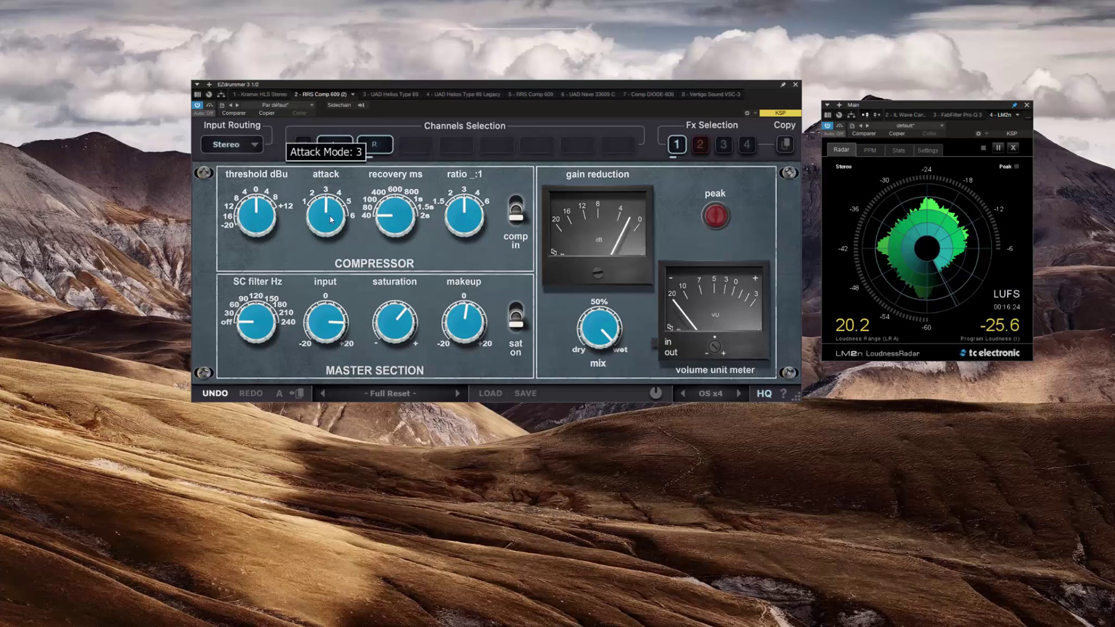
{"action": "left_click_drag", "start_coordinate": [328, 215], "coordinate": [398, 144]}
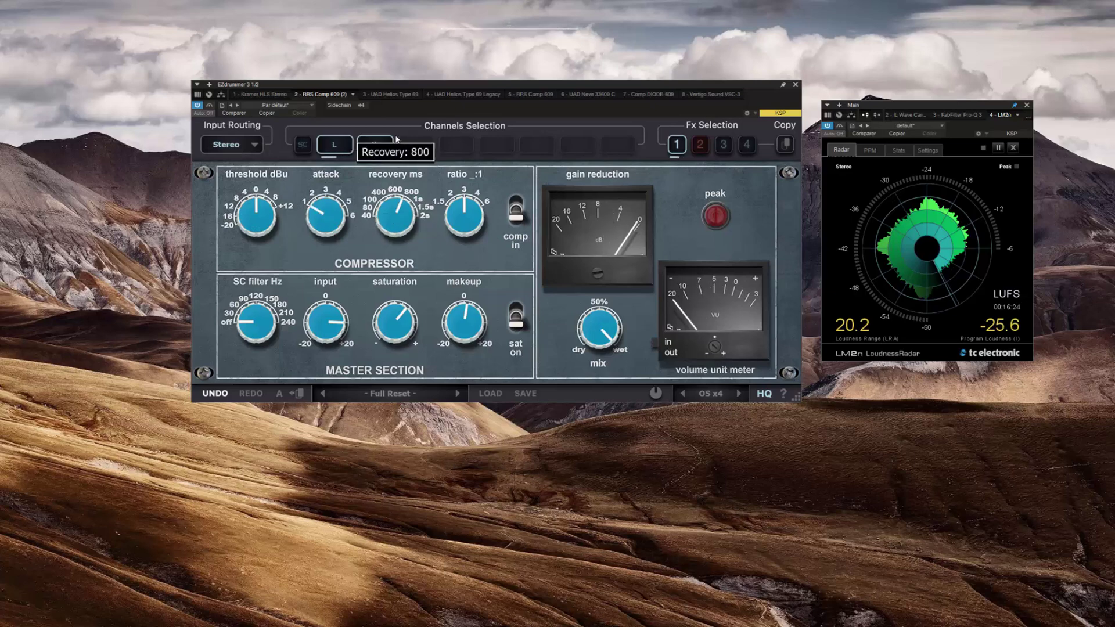
{"action": "mouse_move", "coordinate": [400, 205]}
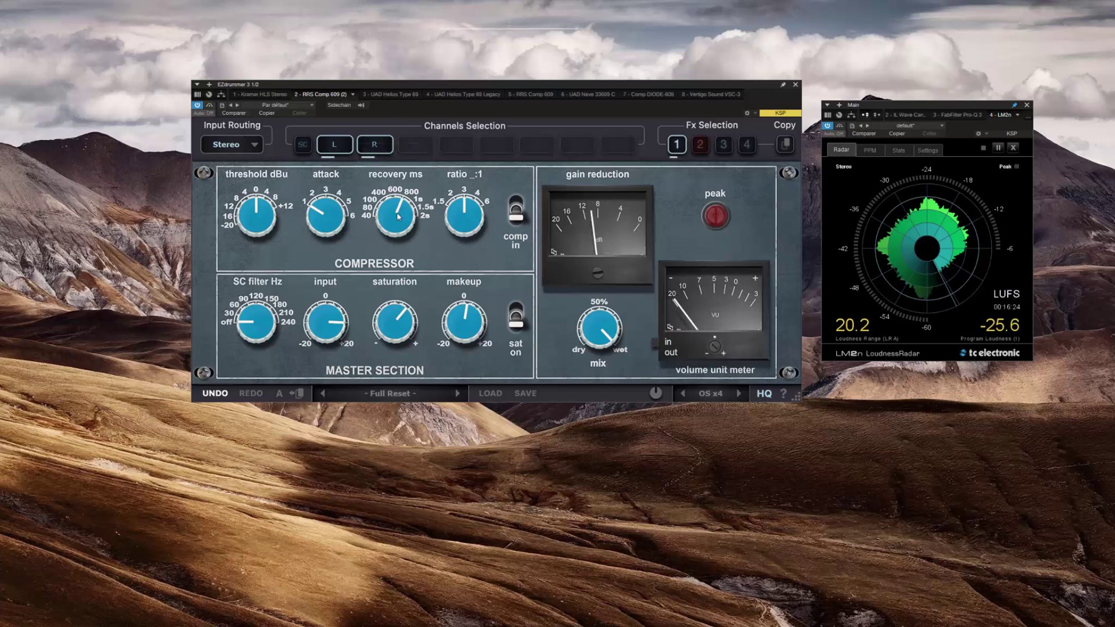
{"action": "left_click_drag", "start_coordinate": [398, 217], "coordinate": [388, 257]}
{"action": "left_click_drag", "start_coordinate": [320, 203], "coordinate": [318, 188]}
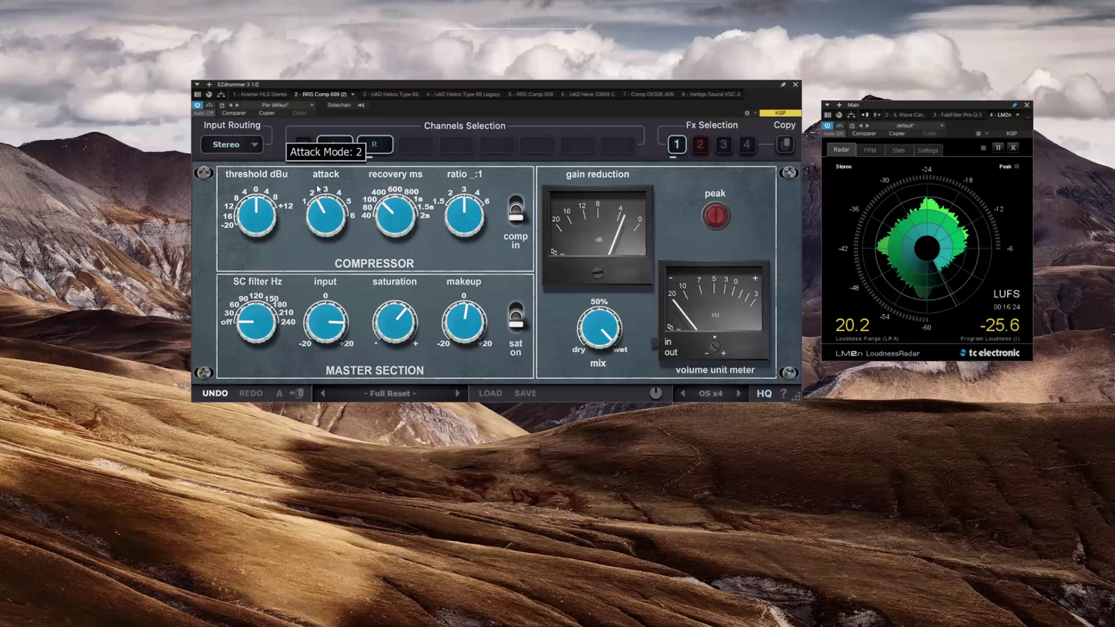
- Set attack mode 3, 600 ms recovery and a 6:1 ratio, and lower the threshold to between -12 and -8 dBu
{"action": "left_click_drag", "start_coordinate": [391, 216], "coordinate": [391, 192]}
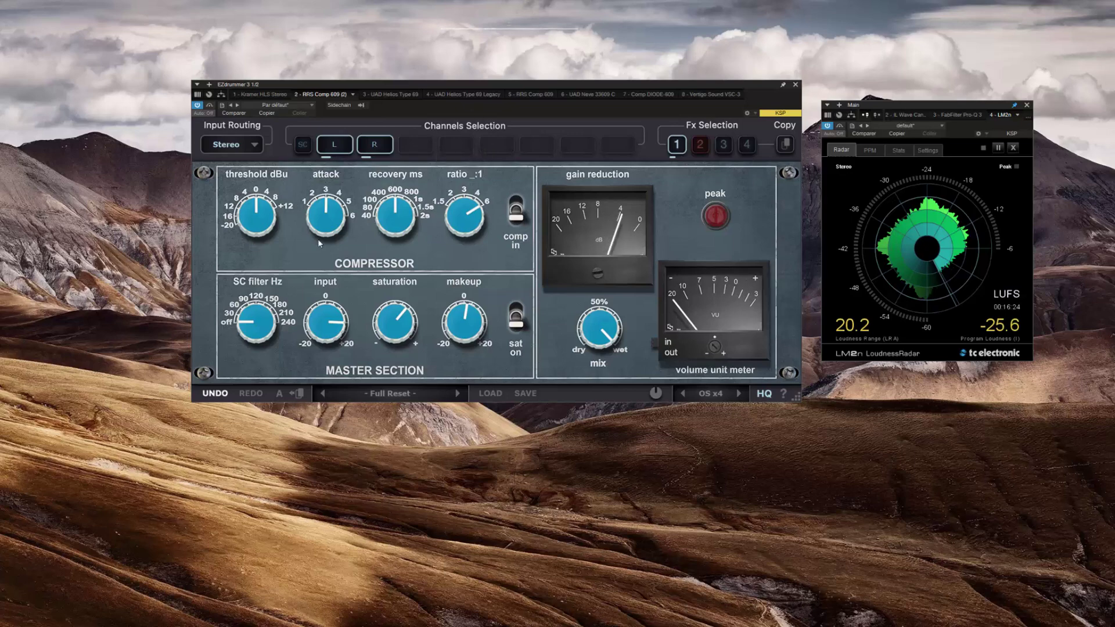
{"action": "left_click_drag", "start_coordinate": [249, 223], "coordinate": [247, 281]}
- Turn the mix fully dry, then blend it up to about 68 % for parallel compression with makeup gain at about 0 dB
{"action": "left_click_drag", "start_coordinate": [593, 330], "coordinate": [544, 541]}
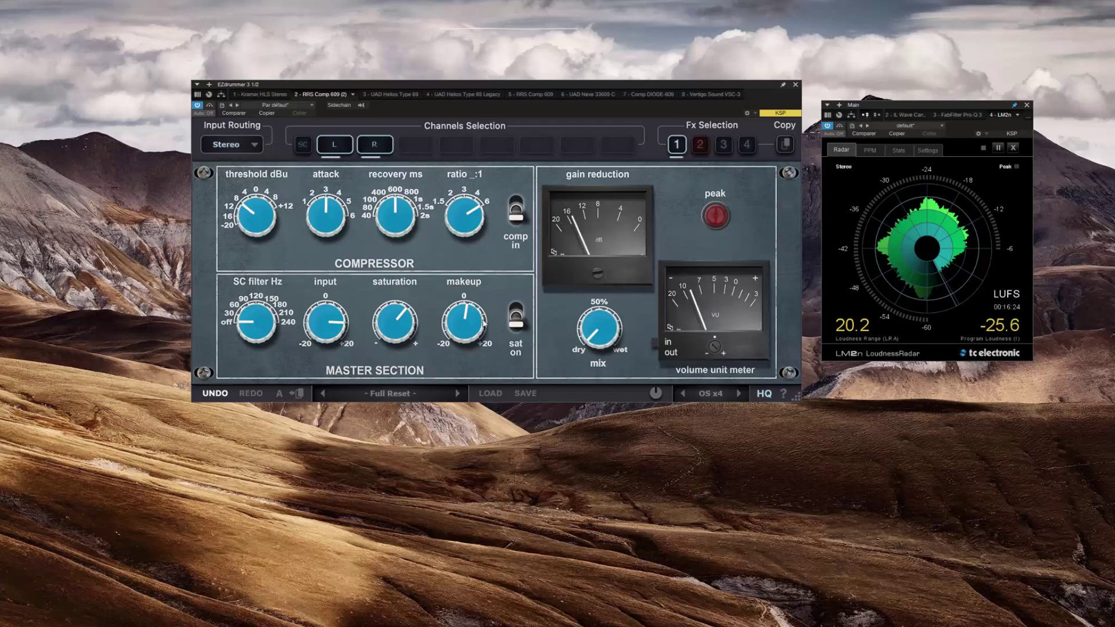
{"action": "left_click_drag", "start_coordinate": [484, 323], "coordinate": [484, 333]}
{"action": "left_click_drag", "start_coordinate": [599, 327], "coordinate": [600, 181]}
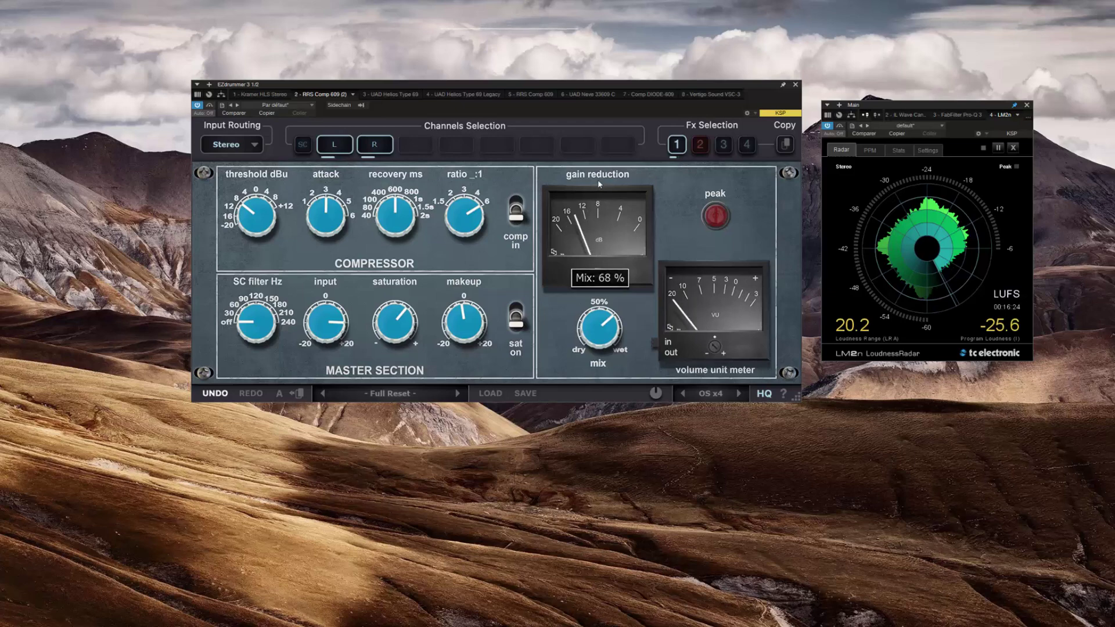
{"action": "mouse_move", "coordinate": [460, 319]}
{"action": "left_mouse_down"}
{"action": "mouse_move", "coordinate": [462, 412]}
{"action": "mouse_move", "coordinate": [458, 319]}
{"action": "left_mouse_up"}
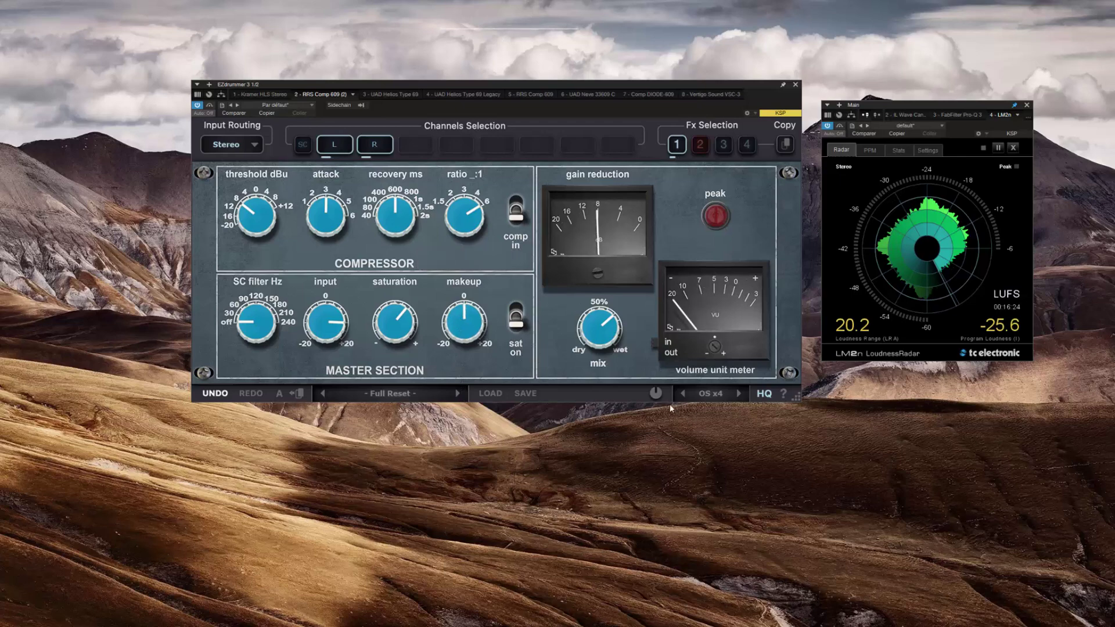
- Lower the plugin's output level in small amounts, toggling bypass to match the compressed drums to the dry level
{"action": "left_click_drag", "start_coordinate": [656, 395], "coordinate": [657, 405]}
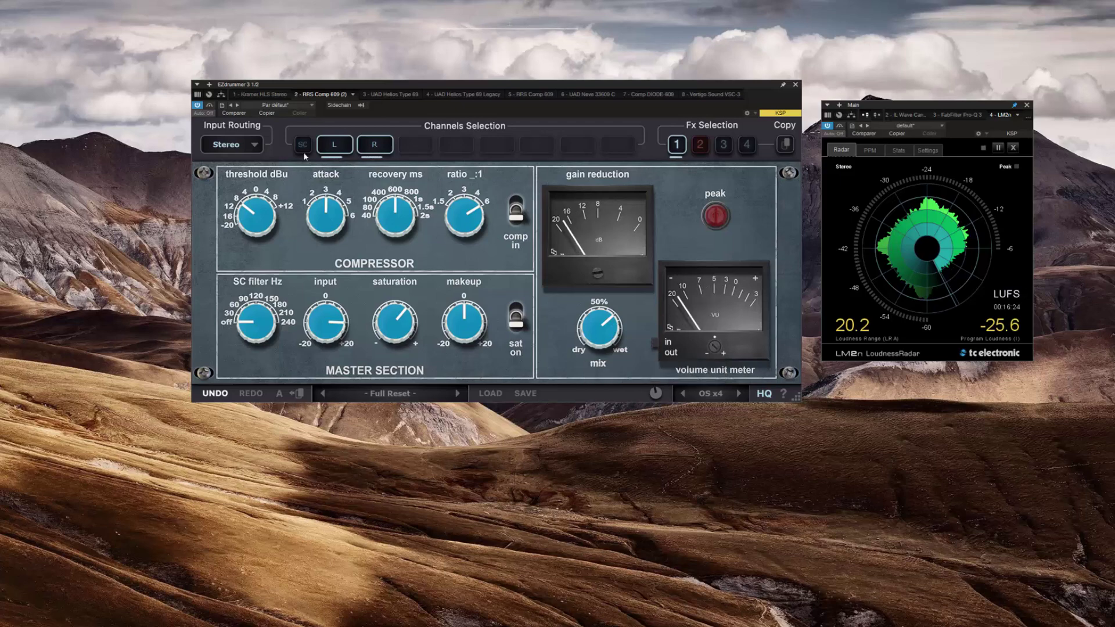
{"action": "left_click", "coordinate": [209, 107]}
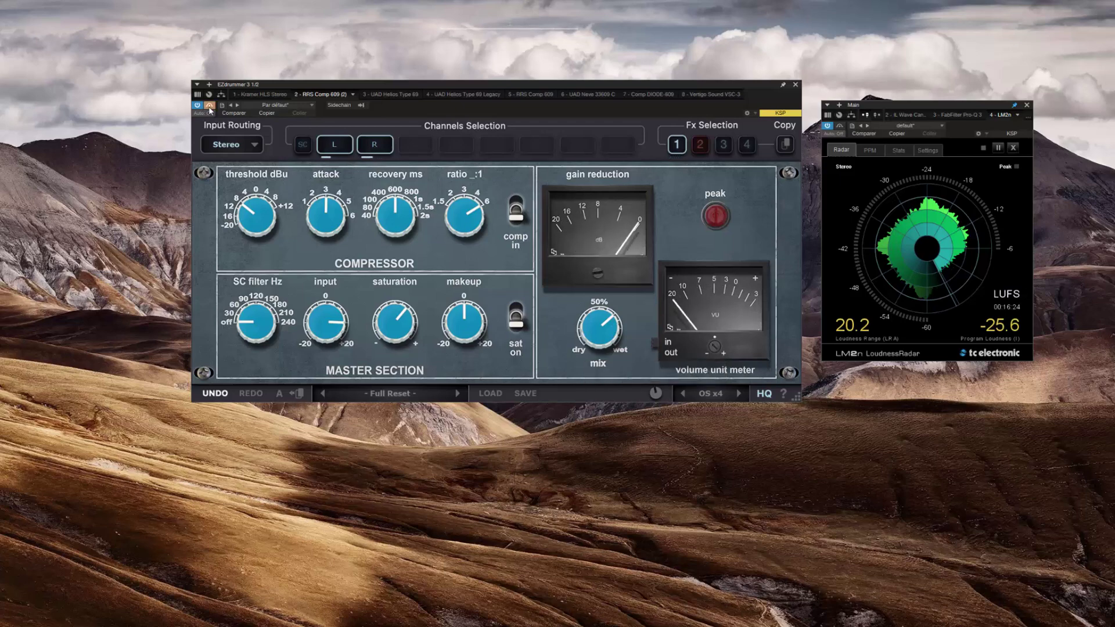
{"action": "left_click_drag", "start_coordinate": [655, 396], "coordinate": [656, 399]}
{"action": "left_click", "coordinate": [210, 107]}
{"action": "left_click", "coordinate": [655, 396]}
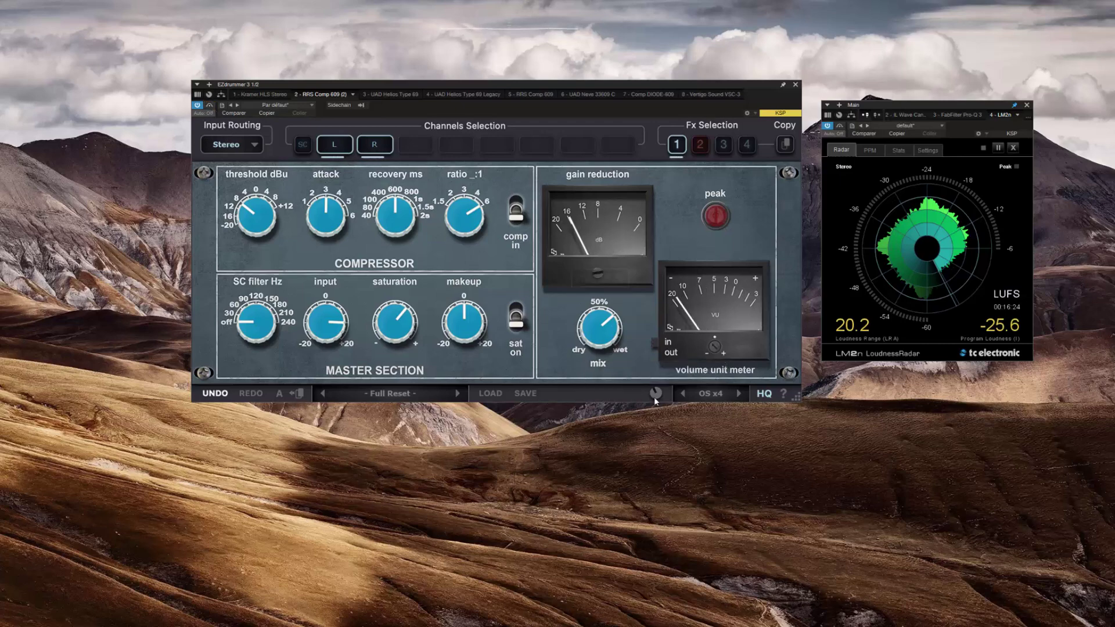
{"action": "left_click", "coordinate": [210, 107]}
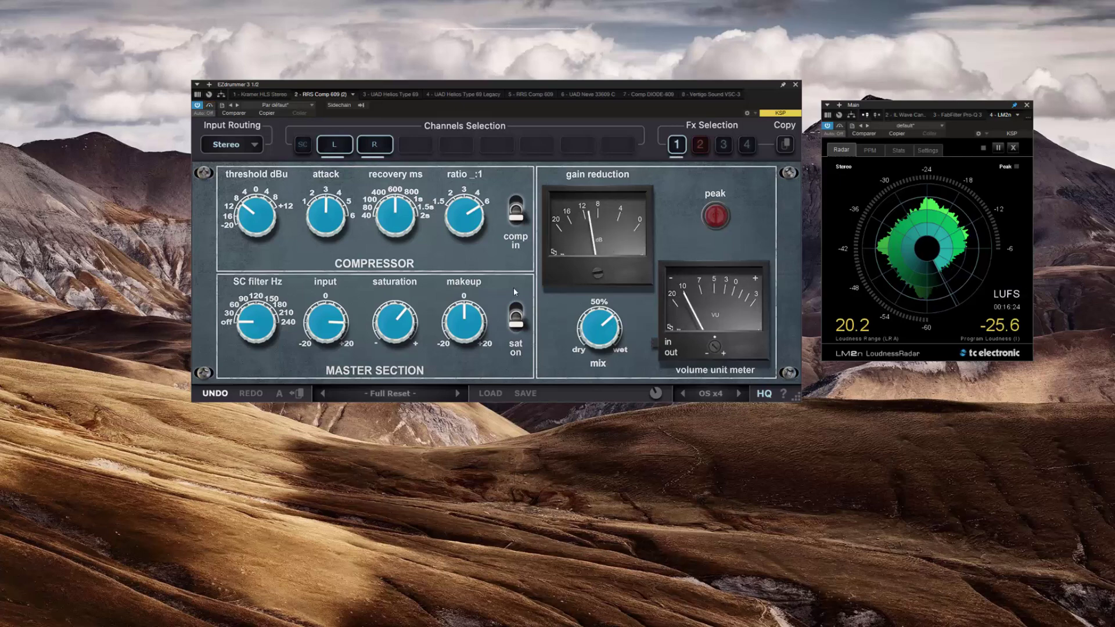
{"action": "mouse_move", "coordinate": [256, 223]}
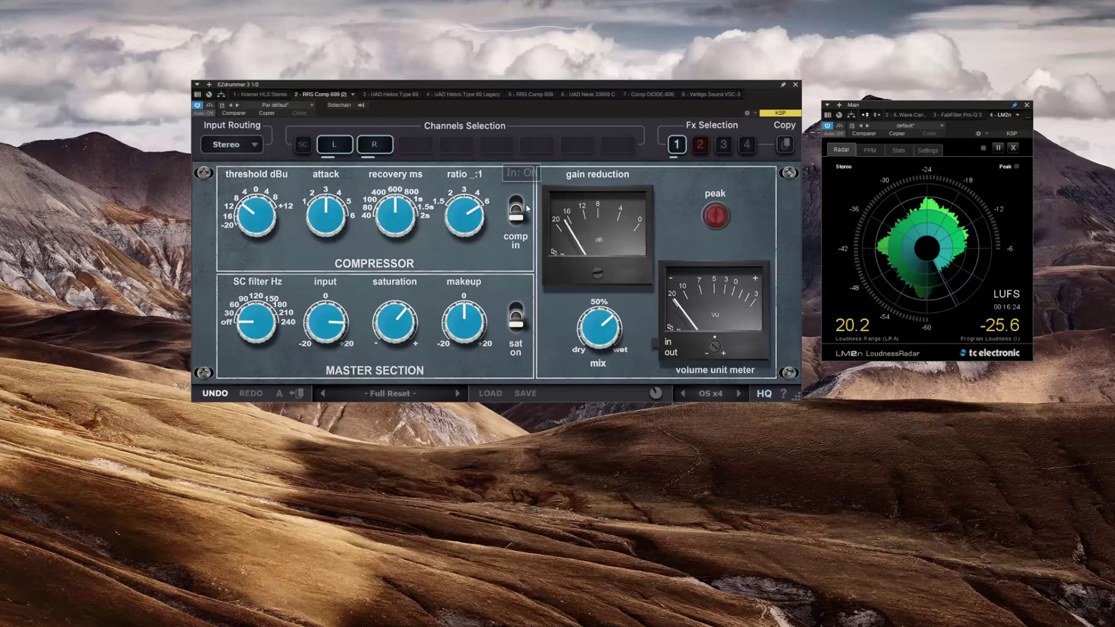
{"action": "mouse_move", "coordinate": [465, 216]}
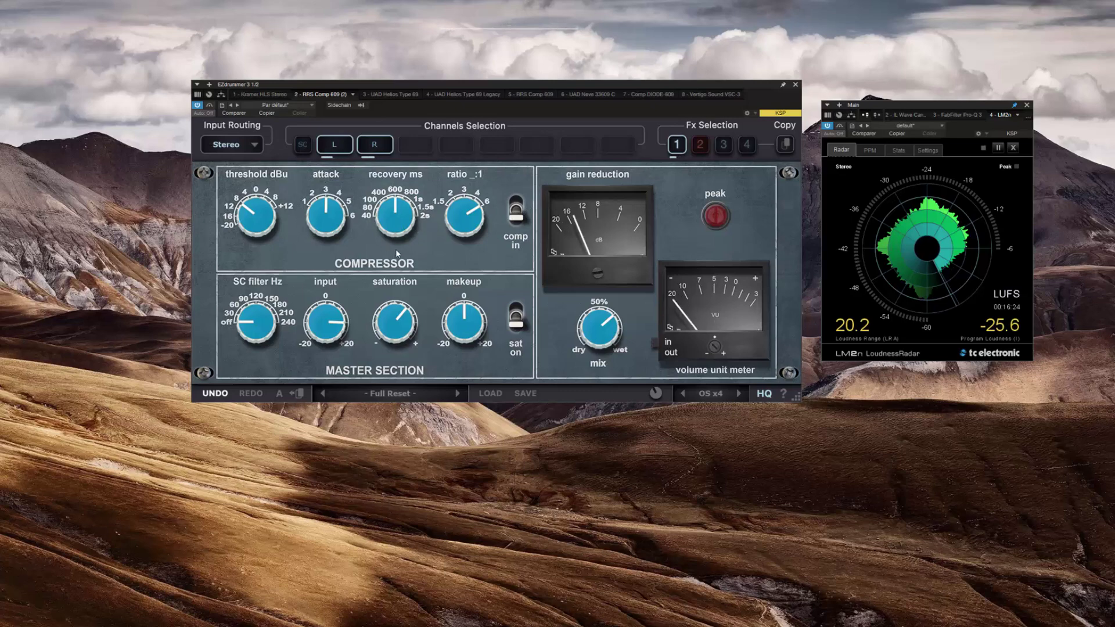
{"action": "mouse_move", "coordinate": [396, 249]}
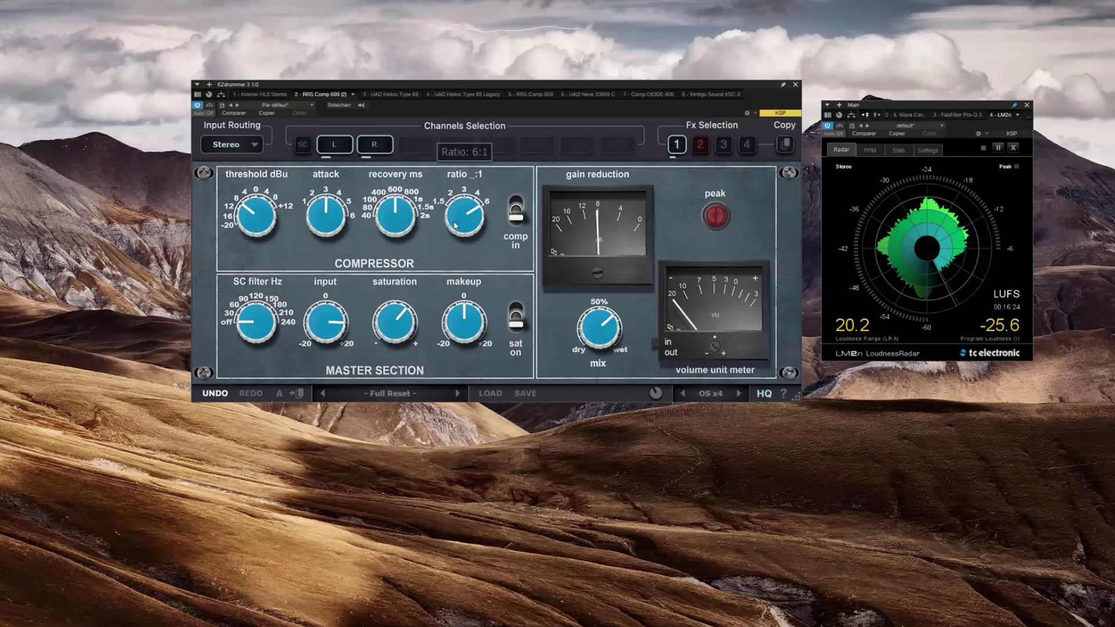
- Set the compressor to a 3:1 ratio with a fully wet mix, and shorten its attack and recovery
{"action": "left_click_drag", "start_coordinate": [462, 216], "coordinate": [455, 290]}
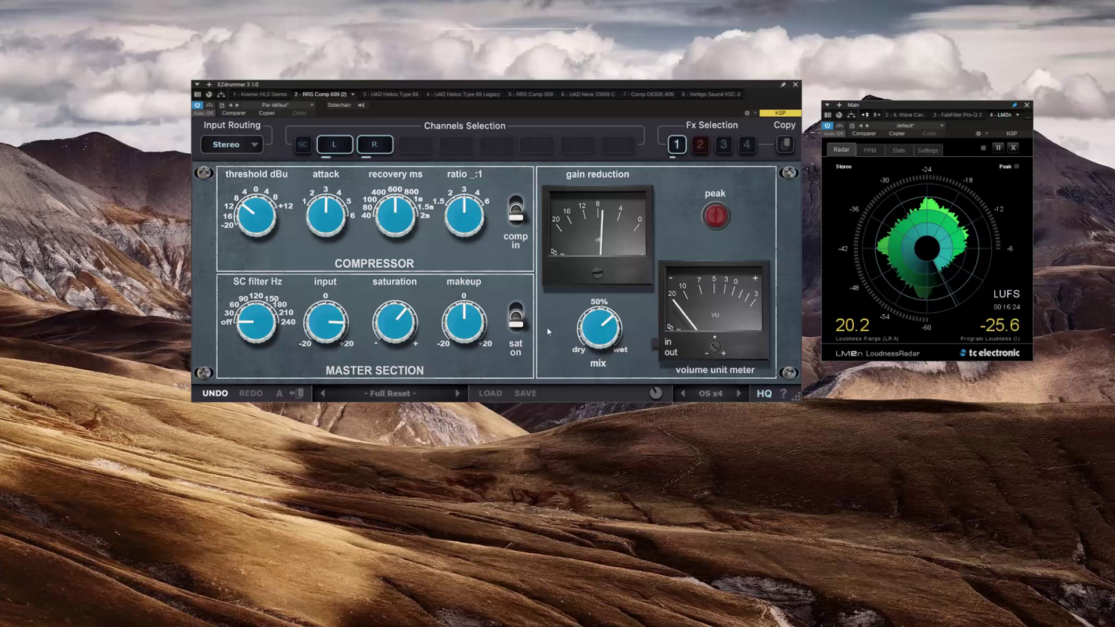
{"action": "left_click_drag", "start_coordinate": [618, 330], "coordinate": [608, 225]}
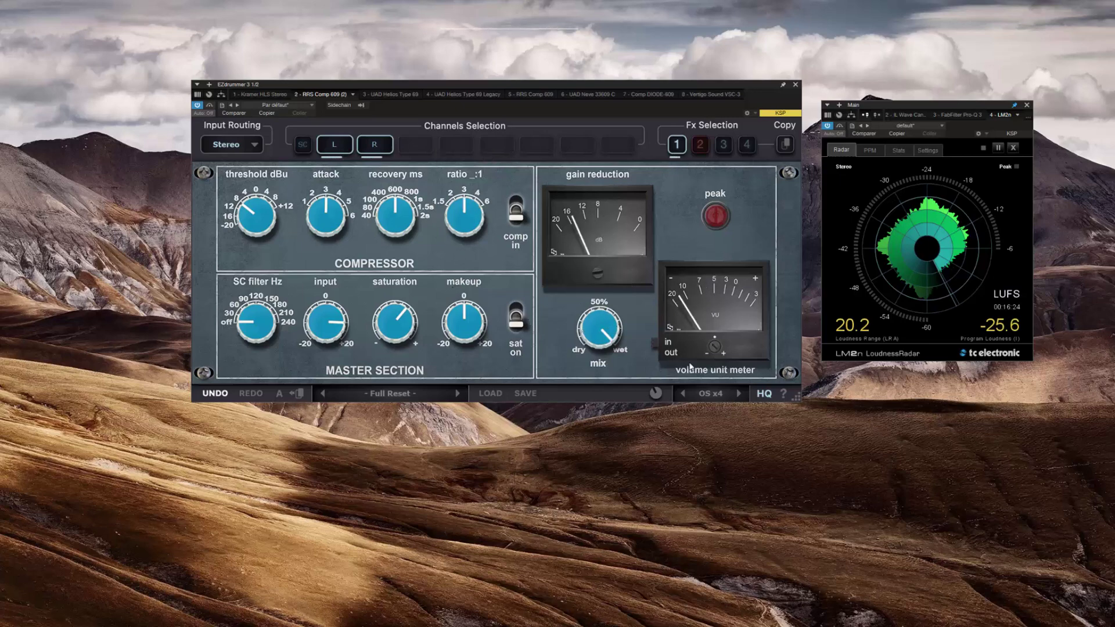
{"action": "mouse_move", "coordinate": [380, 197]}
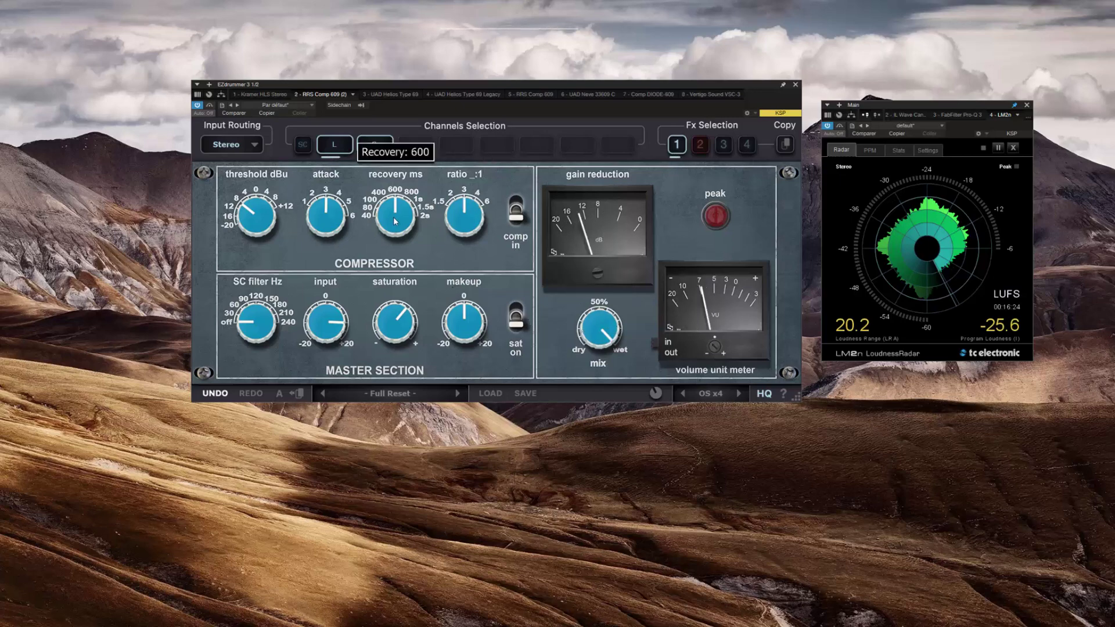
{"action": "mouse_move", "coordinate": [328, 215]}
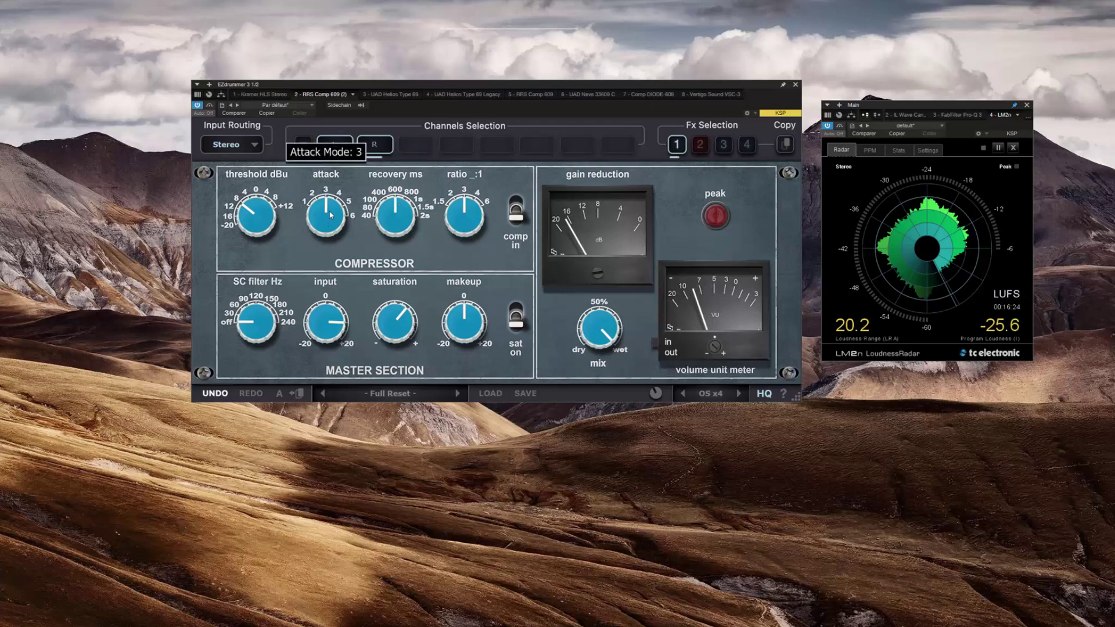
{"action": "left_click_drag", "start_coordinate": [330, 214], "coordinate": [380, 238]}
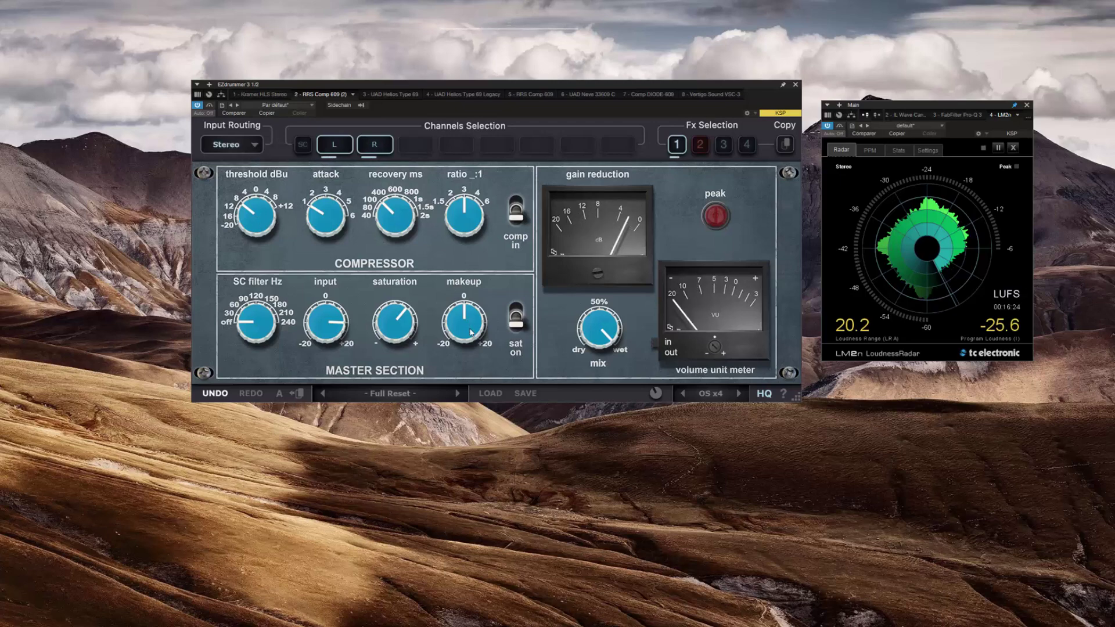
- Set the input gain to about +0.3 dB, the makeup to about +6.8 dB and the threshold to about -12.4 dBu
{"action": "left_click_drag", "start_coordinate": [346, 332], "coordinate": [325, 327]}
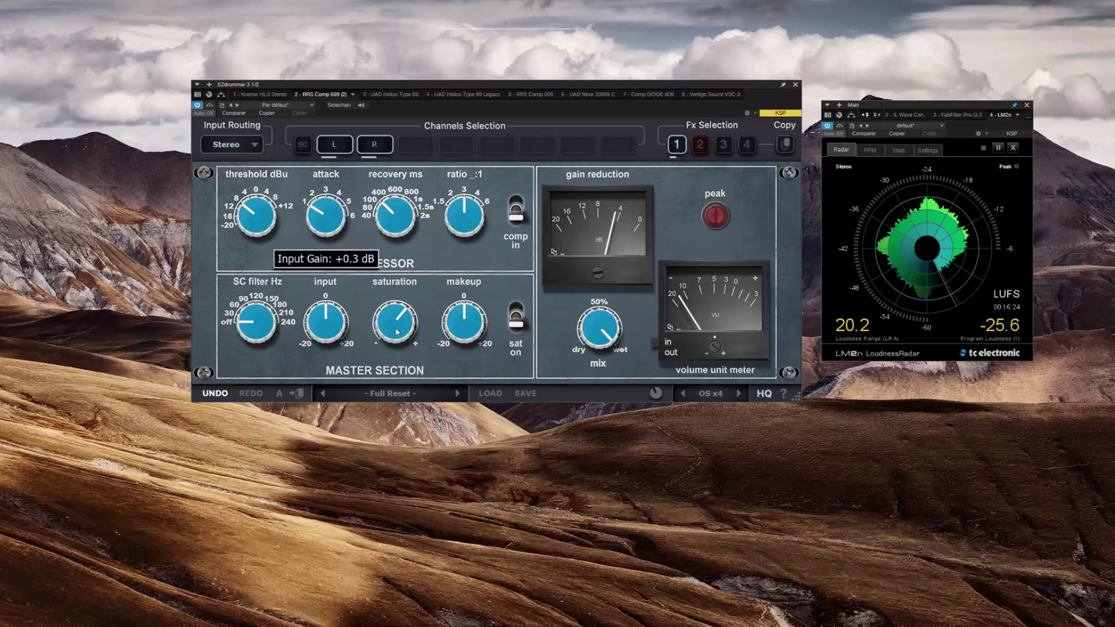
{"action": "left_click_drag", "start_coordinate": [460, 326], "coordinate": [463, 291]}
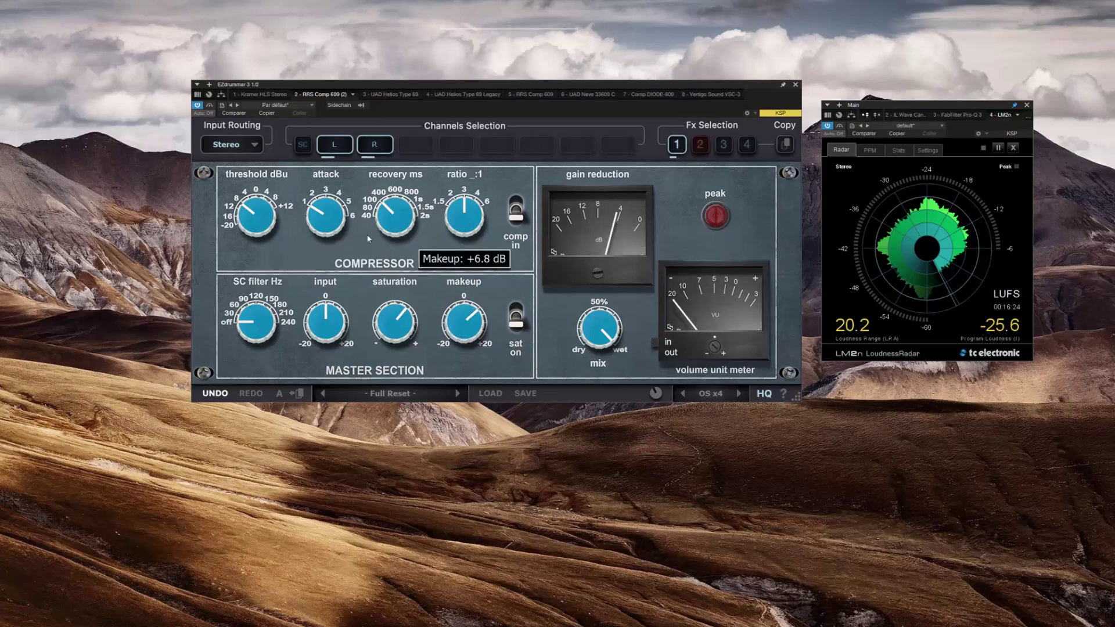
{"action": "left_click_drag", "start_coordinate": [256, 216], "coordinate": [256, 228]}
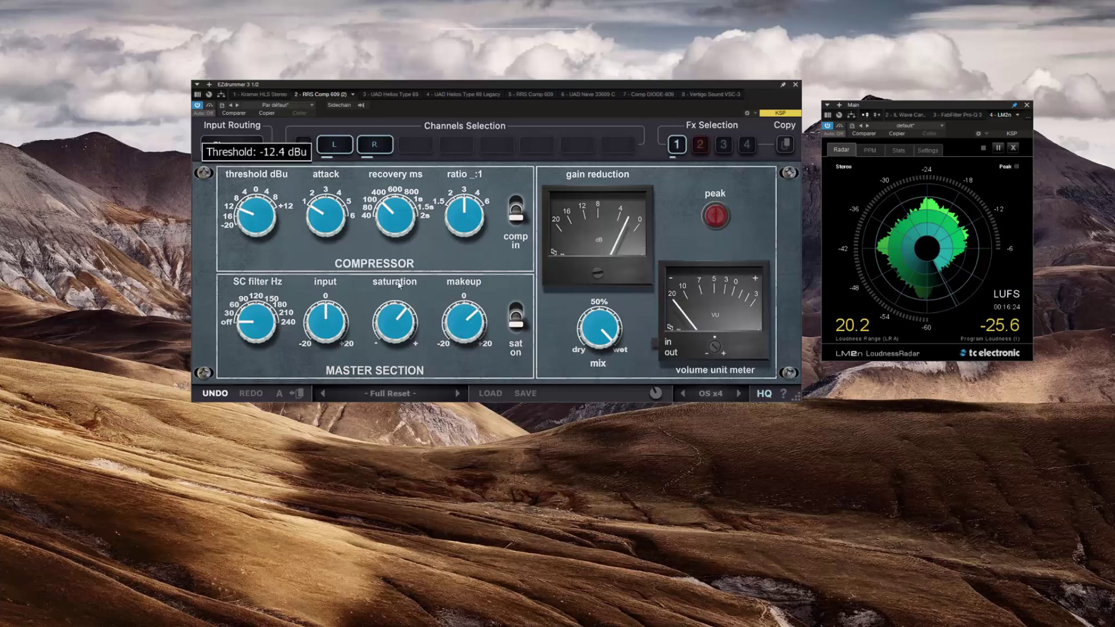
- Reset the plugin's output level to its default and raise the makeup gain further to compensate
{"action": "double_click", "coordinate": [658, 393]}
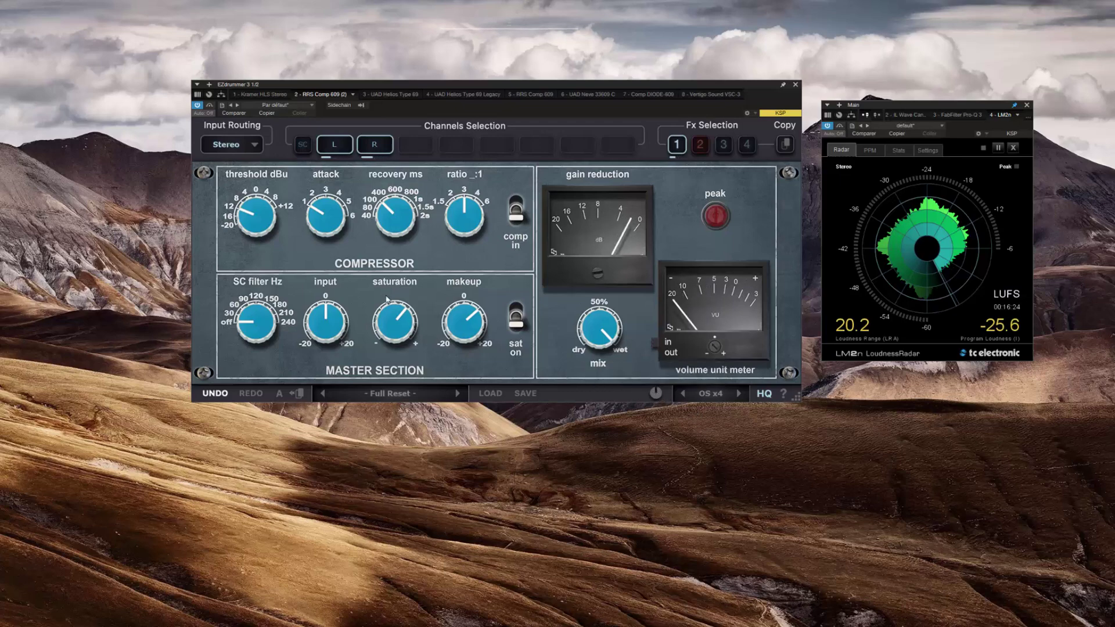
{"action": "double_click", "coordinate": [465, 319]}
{"action": "left_click_drag", "start_coordinate": [464, 319], "coordinate": [446, 235]}
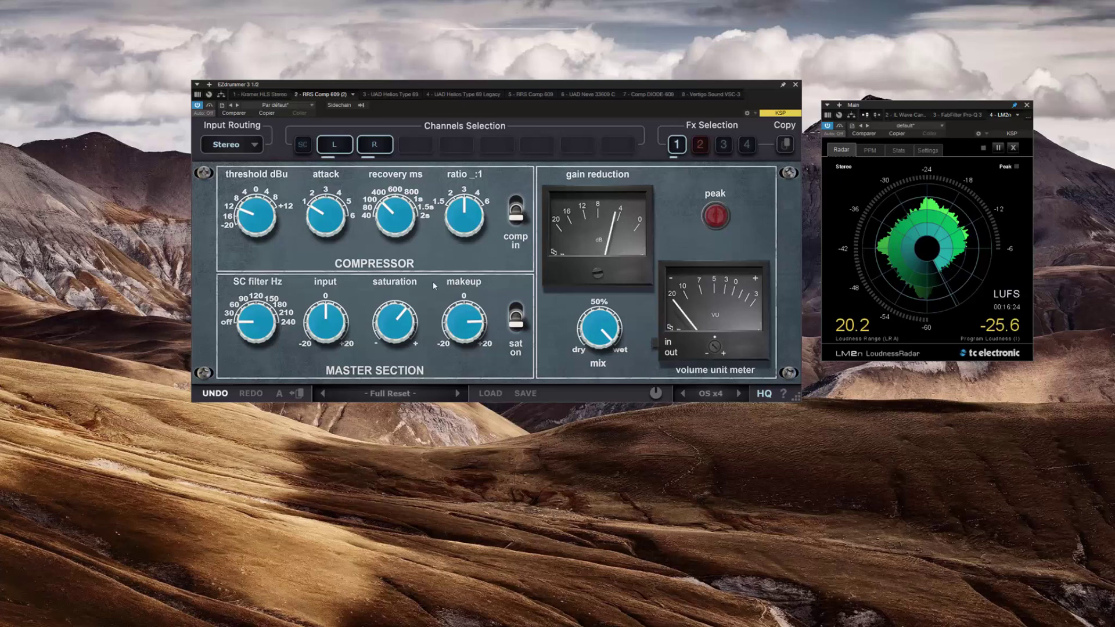
{"action": "mouse_move", "coordinate": [433, 283]}
{"action": "mouse_move", "coordinate": [449, 220]}
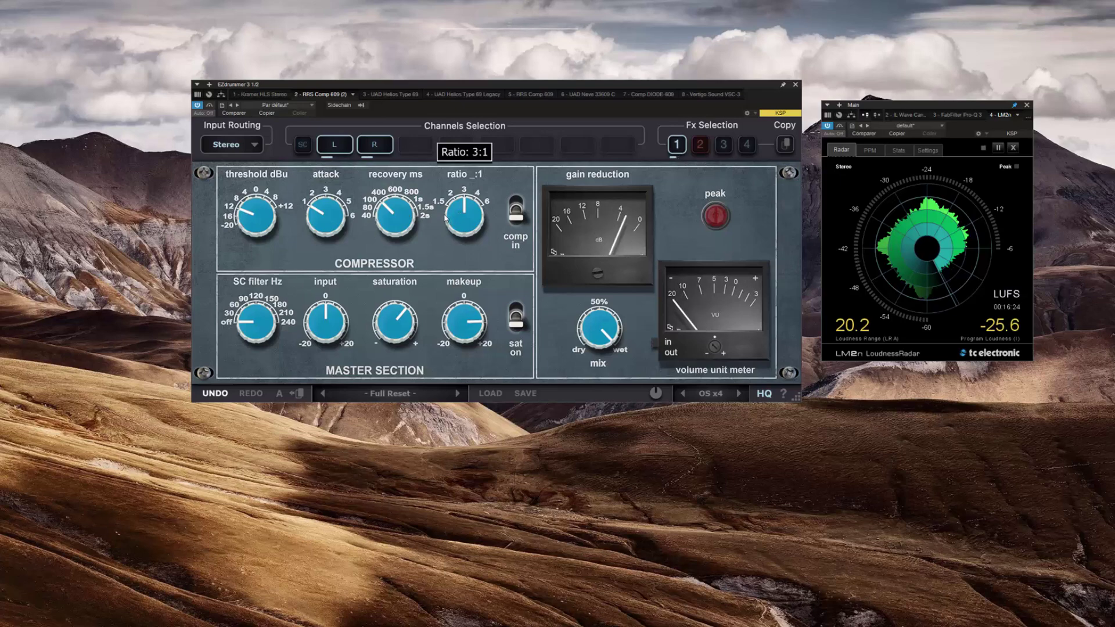
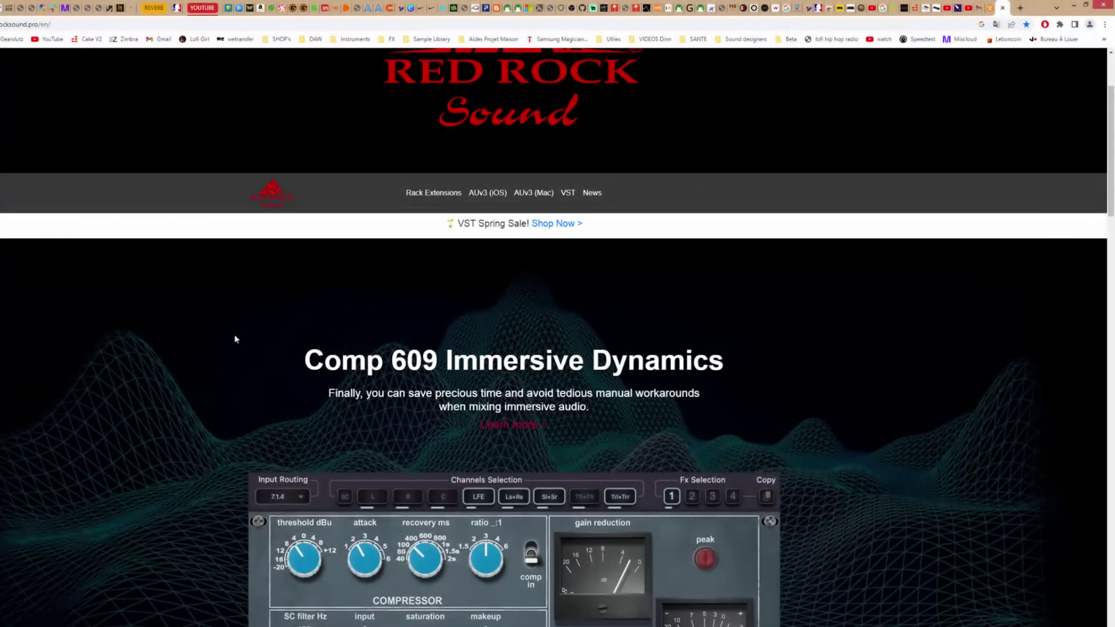
- On the Red Rock Sound website, open the VST / AUv3 plug-ins list and follow the purchase link for COMP 609
{"action": "scroll", "coordinate": [236, 331], "scroll_direction": "down", "scroll_amount": 3}
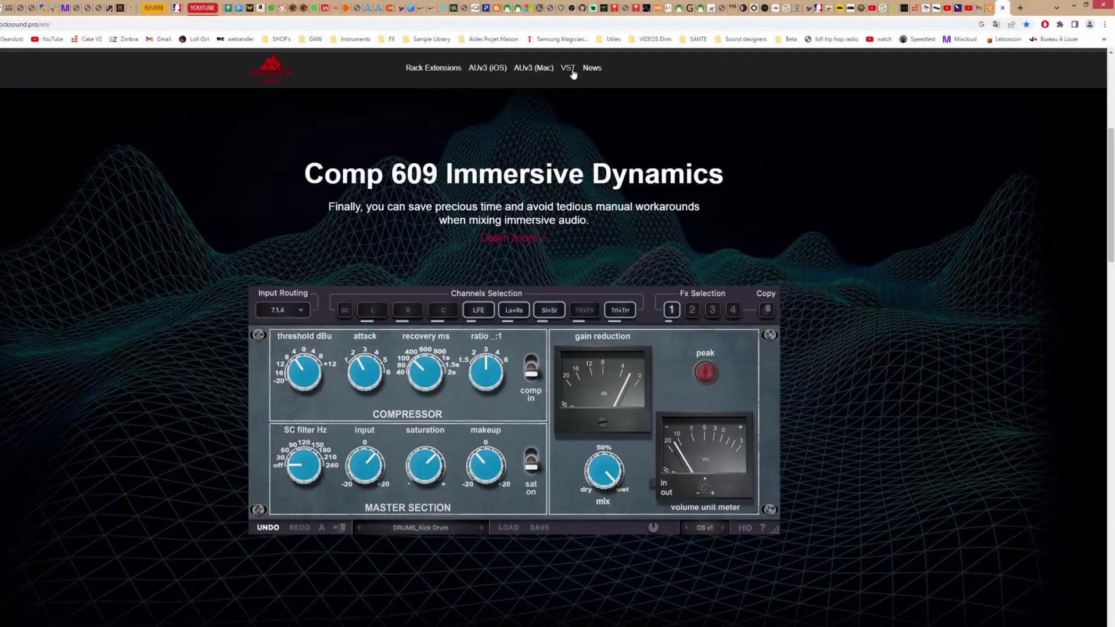
{"action": "scroll", "coordinate": [479, 178], "scroll_direction": "down", "scroll_amount": 2}
{"action": "scroll", "coordinate": [480, 177], "scroll_direction": "up", "scroll_amount": 3}
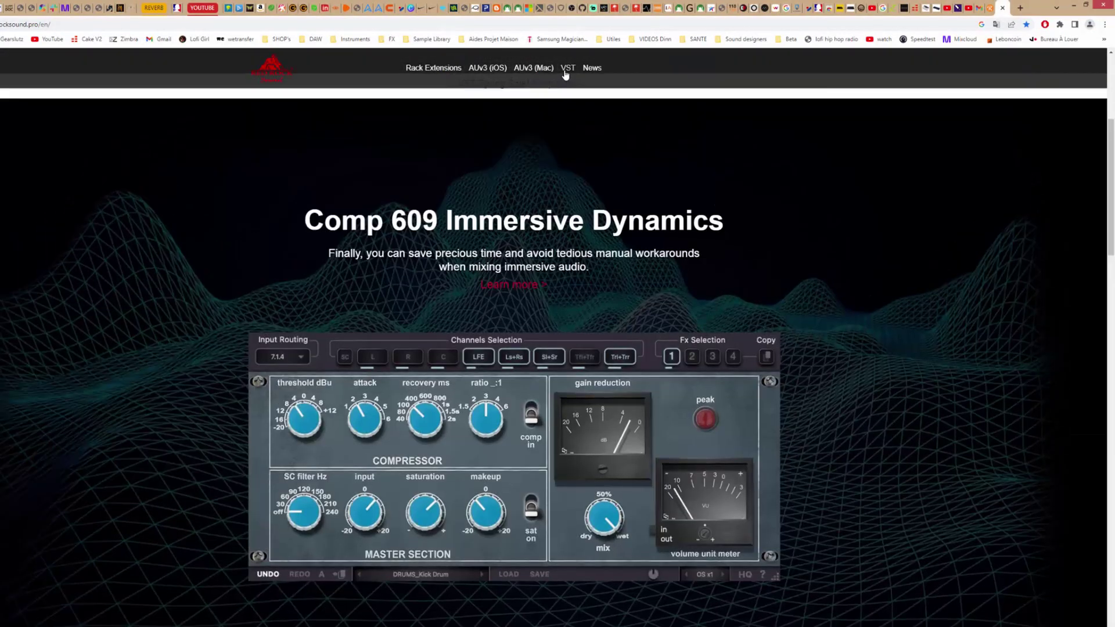
{"action": "left_click", "coordinate": [534, 67]}
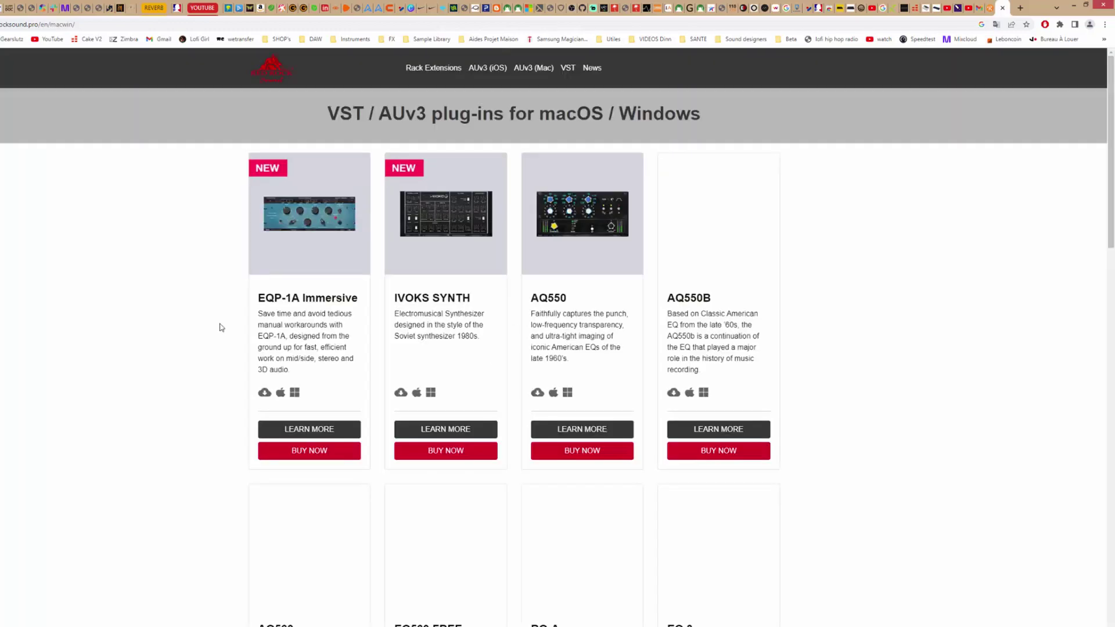
{"action": "scroll", "coordinate": [235, 325], "scroll_direction": "down", "scroll_amount": 5}
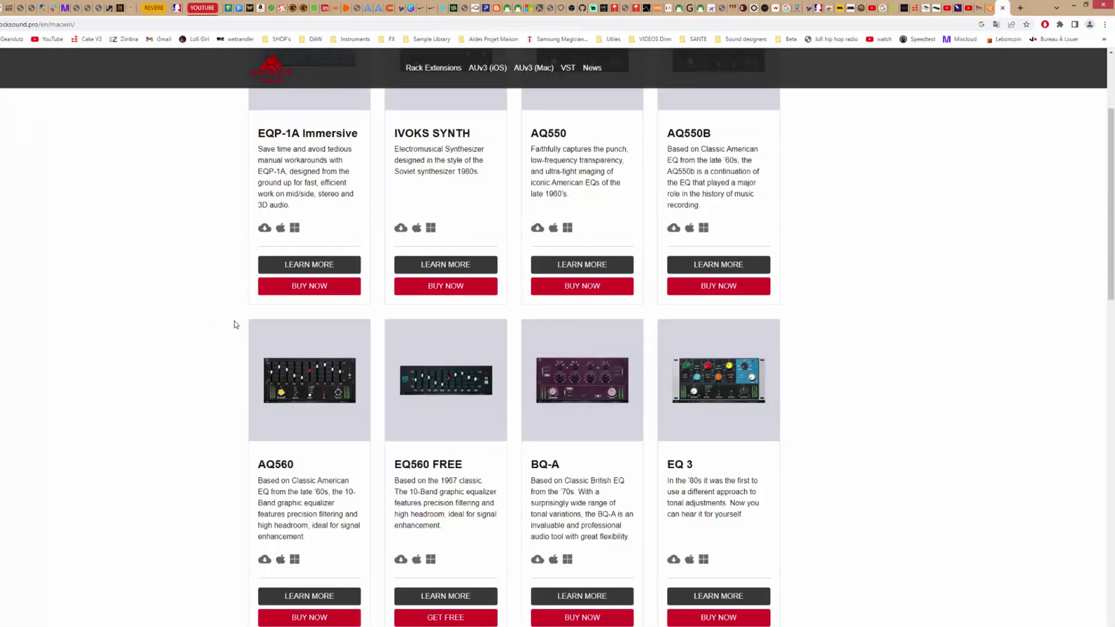
{"action": "scroll", "coordinate": [236, 324], "scroll_direction": "down", "scroll_amount": 10}
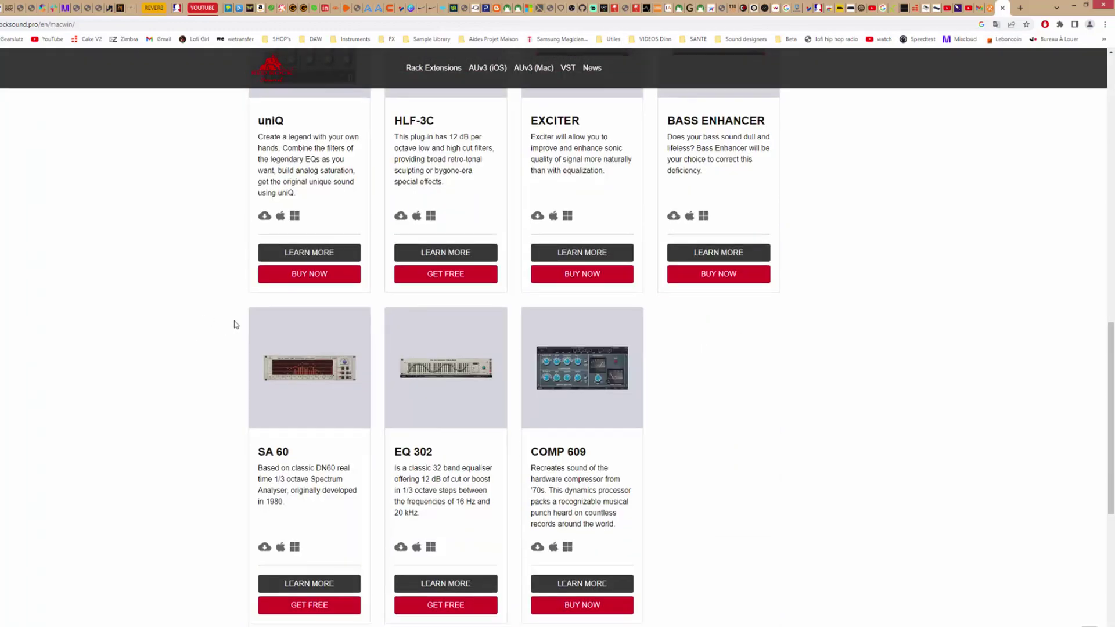
{"action": "left_click", "coordinate": [576, 604]}
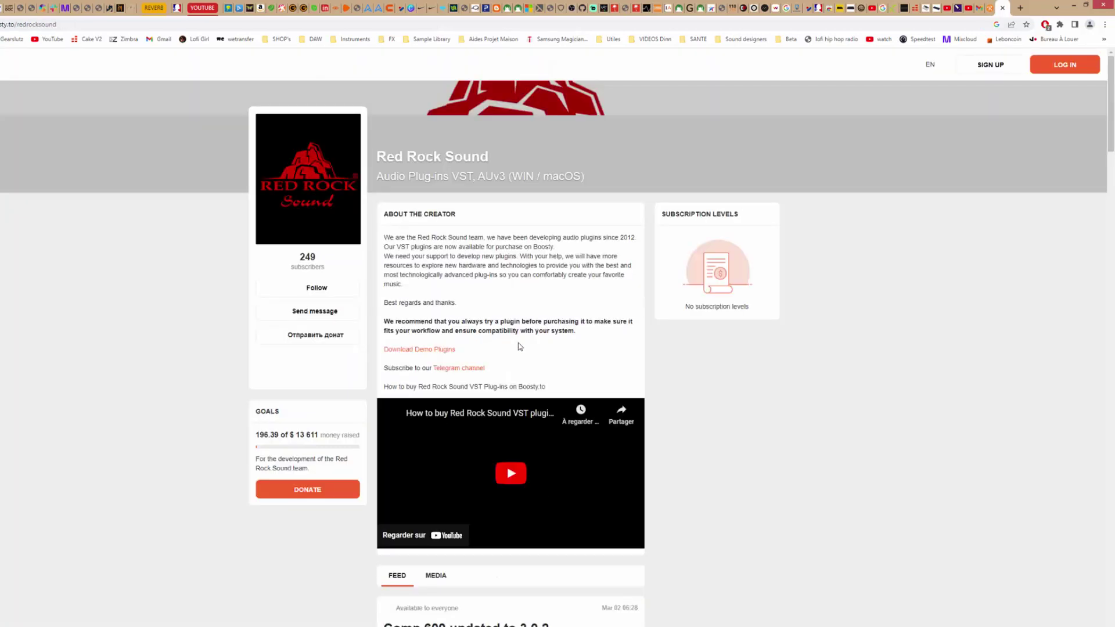
- Browse Red Rock Sound's Boosty feed down to the COMP 609 offer, examine its price, and return to Studio One
{"action": "scroll", "coordinate": [709, 374], "scroll_direction": "down", "scroll_amount": 7}
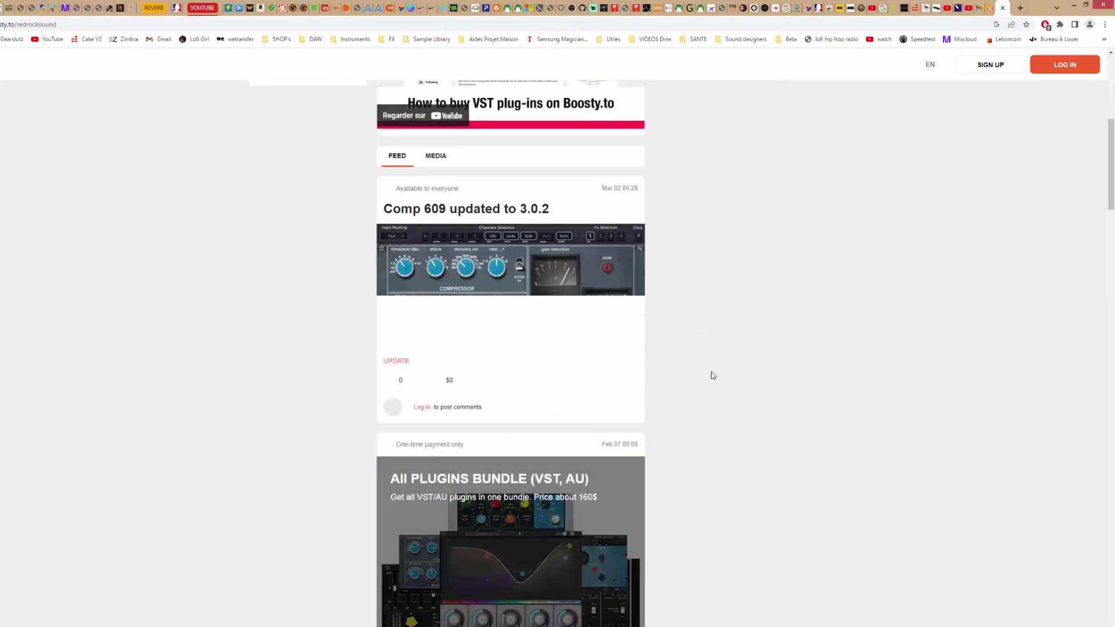
{"action": "scroll", "coordinate": [732, 375], "scroll_direction": "down", "scroll_amount": 5}
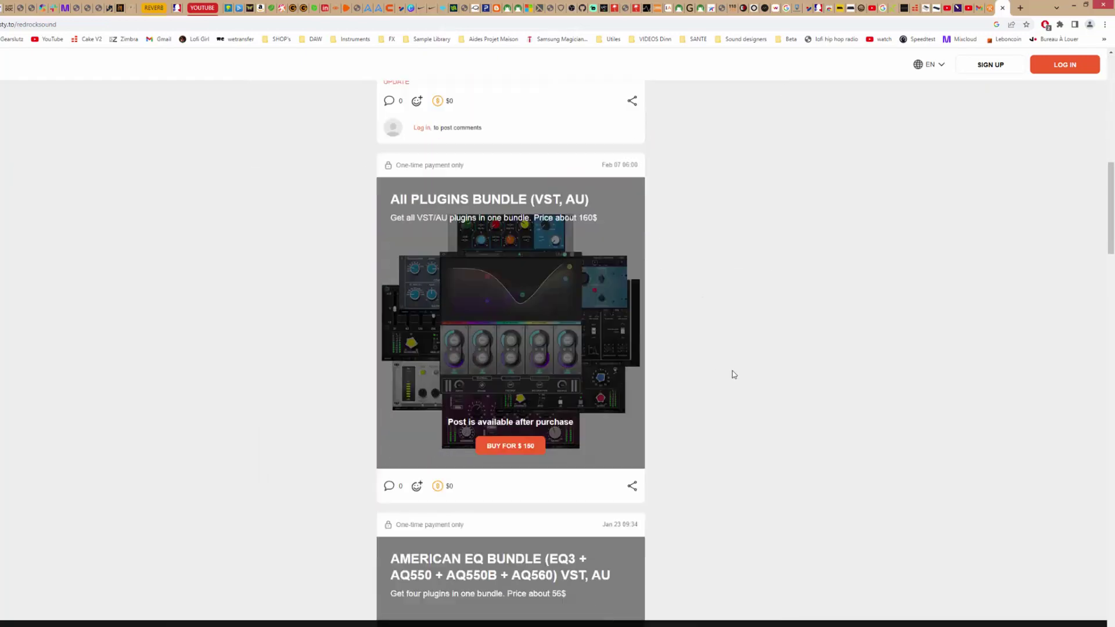
{"action": "scroll", "coordinate": [732, 375], "scroll_direction": "down", "scroll_amount": 15}
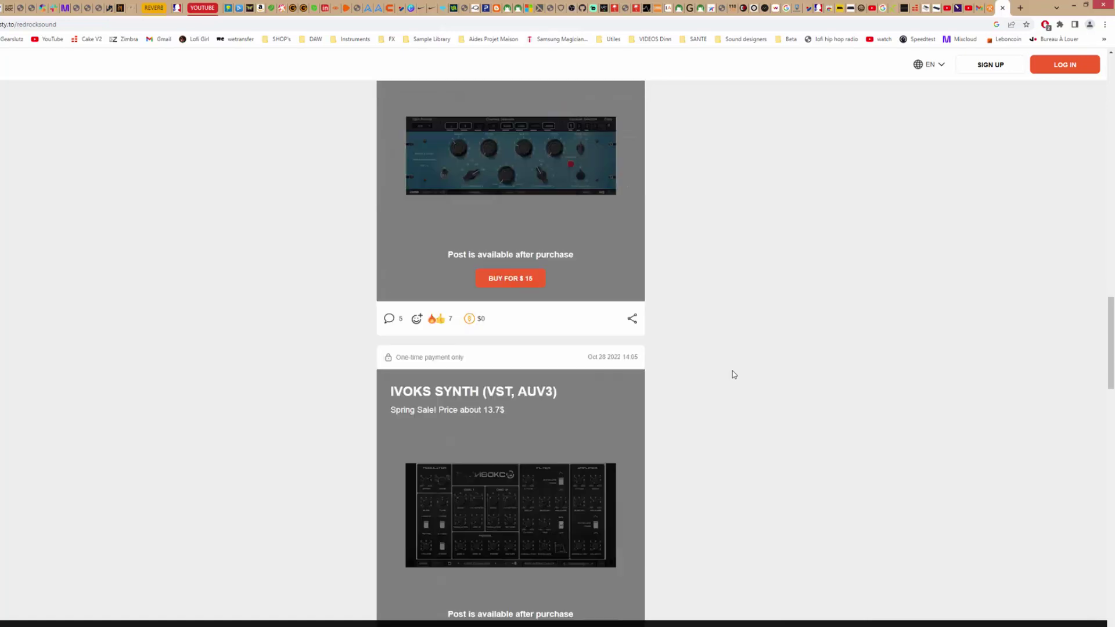
{"action": "scroll", "coordinate": [707, 342], "scroll_direction": "down", "scroll_amount": 7}
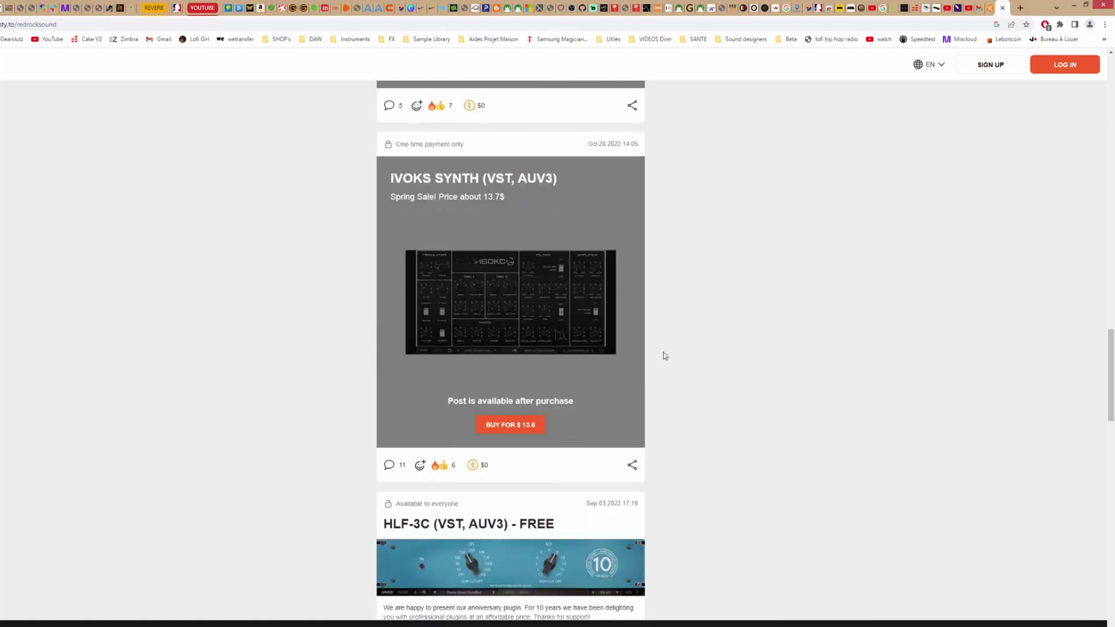
{"action": "scroll", "coordinate": [714, 367], "scroll_direction": "down", "scroll_amount": 12}
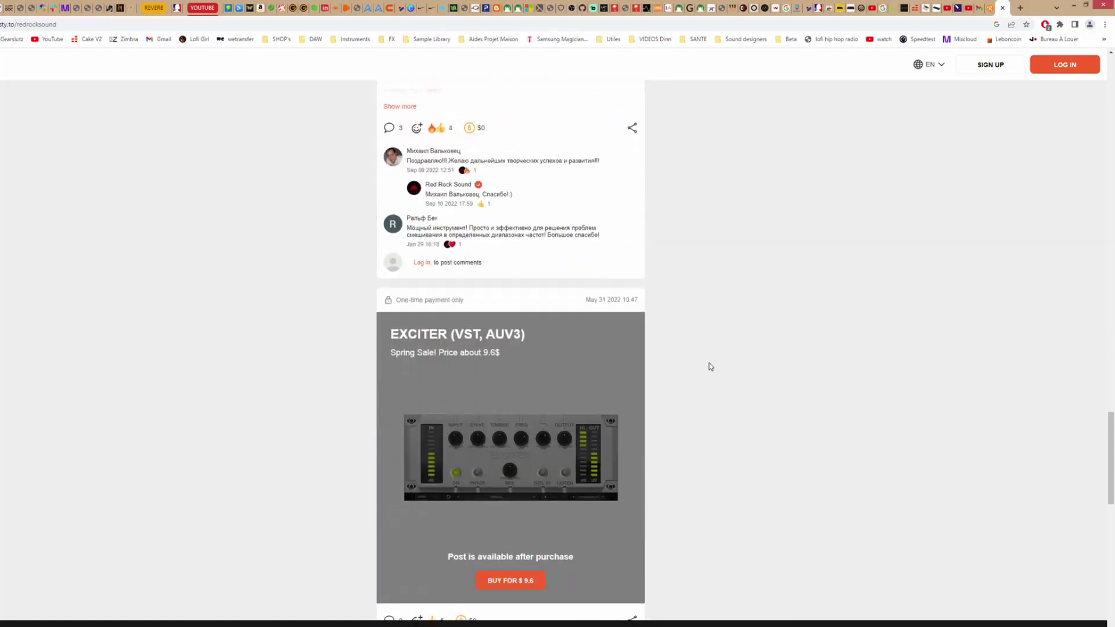
{"action": "scroll", "coordinate": [710, 366], "scroll_direction": "down", "scroll_amount": 12}
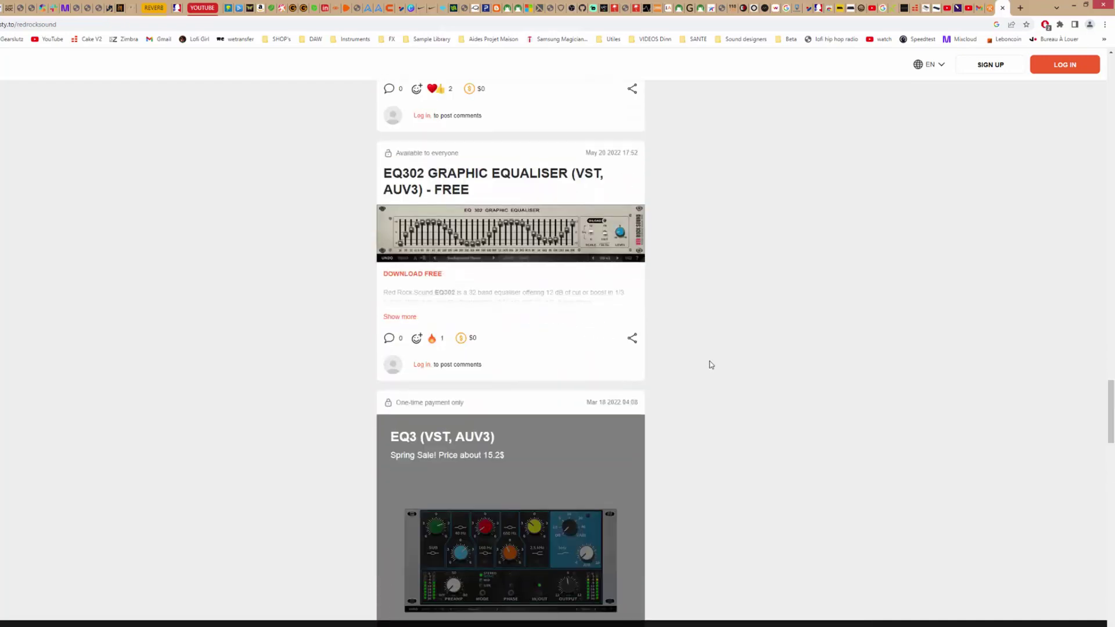
{"action": "scroll", "coordinate": [711, 364], "scroll_direction": "down", "scroll_amount": 11}
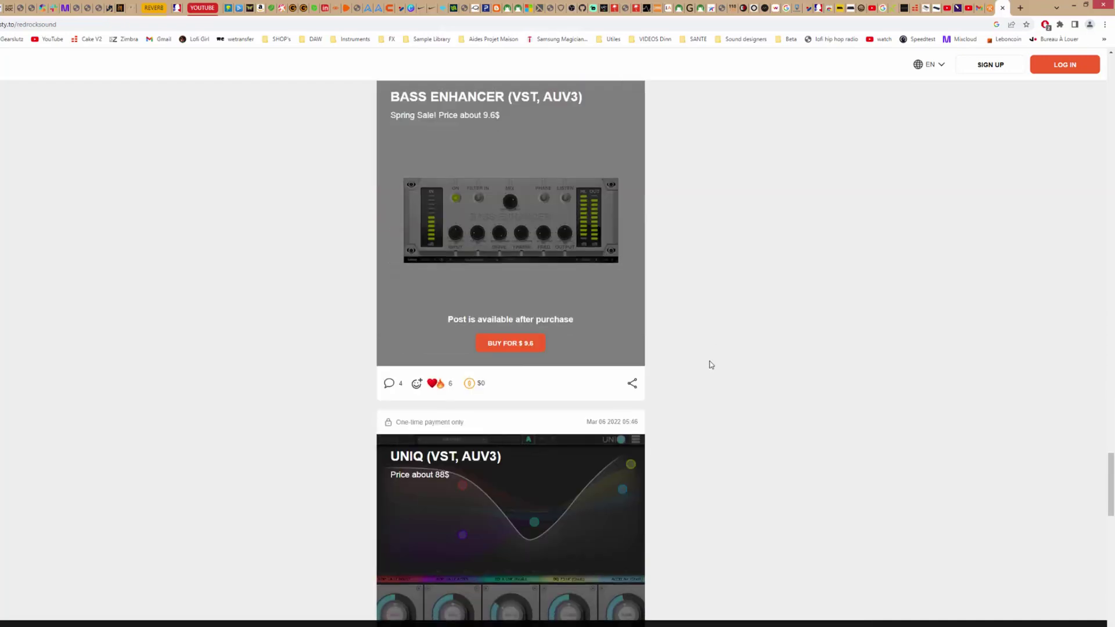
{"action": "scroll", "coordinate": [710, 366], "scroll_direction": "down", "scroll_amount": 7}
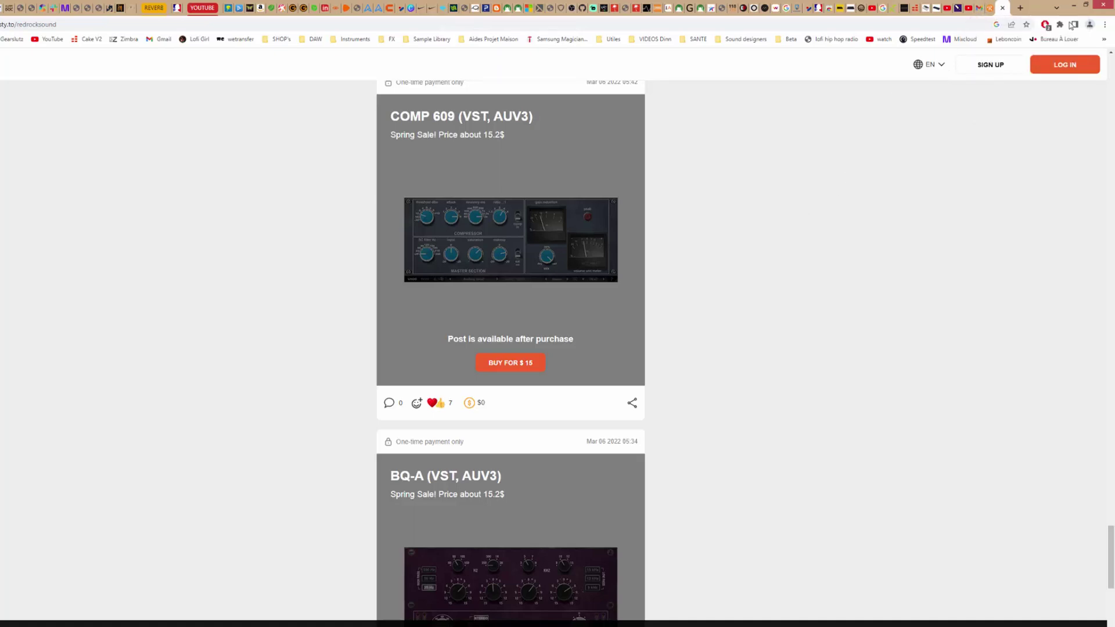
{"action": "left_click", "coordinate": [1074, 6]}
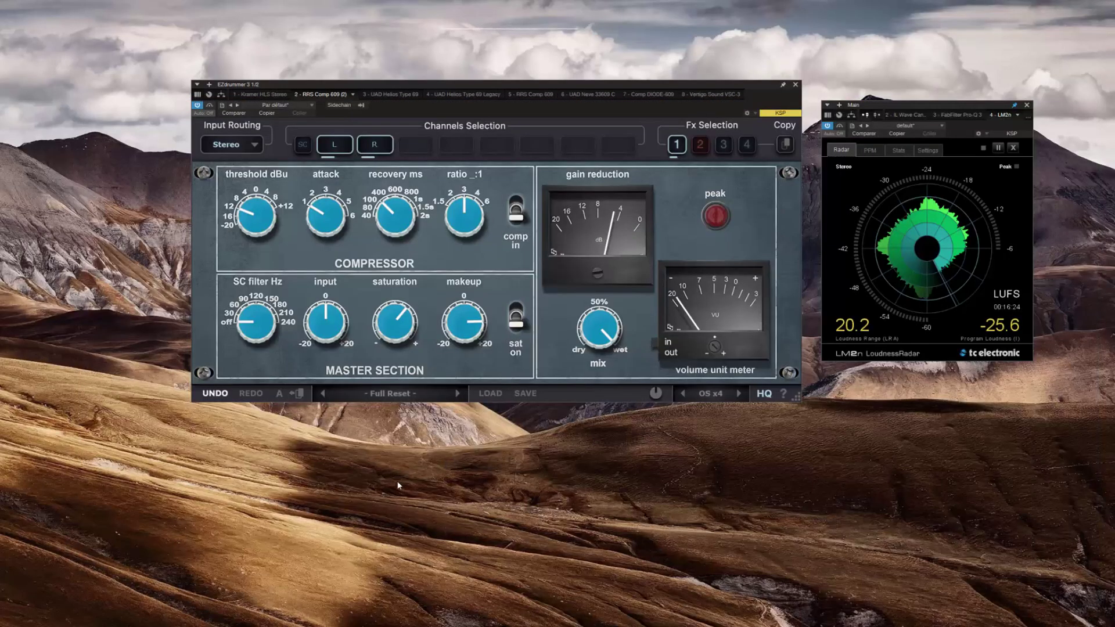